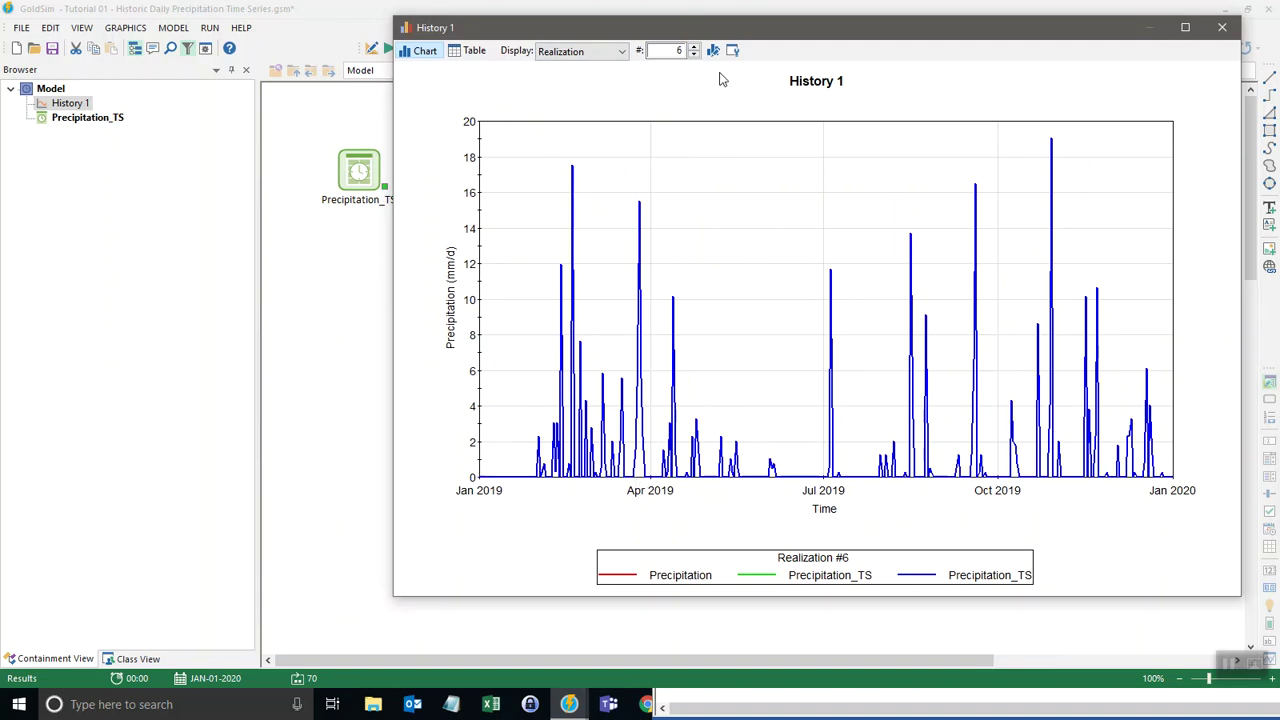
Close the History 1 chart and delete the run results to return to Edit Mode
{"action": "left_click", "coordinate": [1216, 30]}
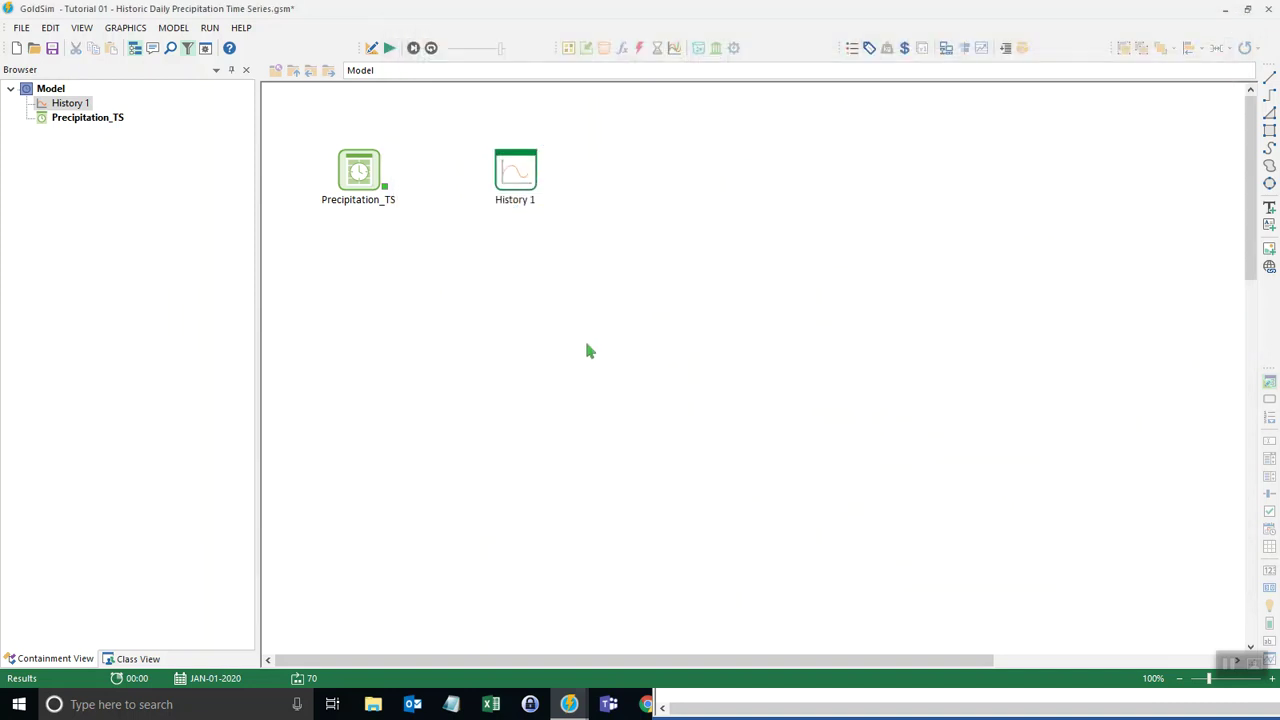
{"action": "key", "text": "F4"}
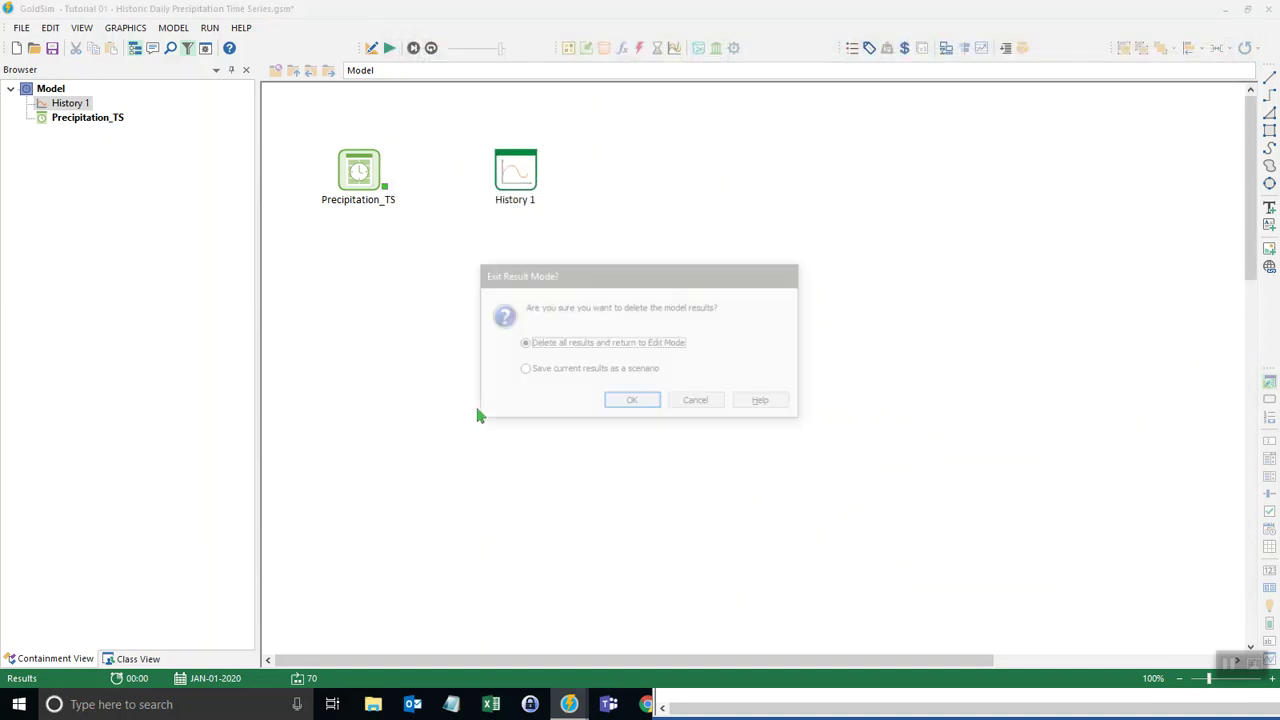
{"action": "key", "text": "Return"}
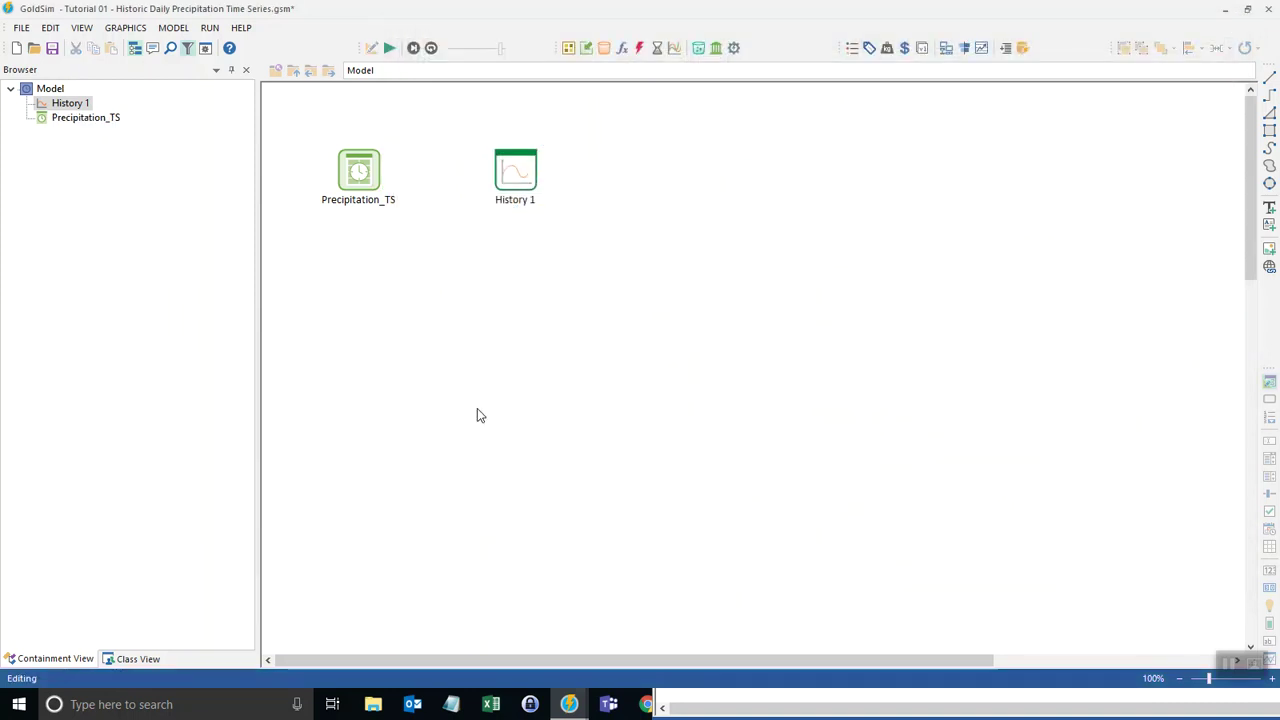
Start Save As, changing the name to Tutorial 02 and choosing the Desktop folder
{"action": "left_click", "coordinate": [22, 28]}
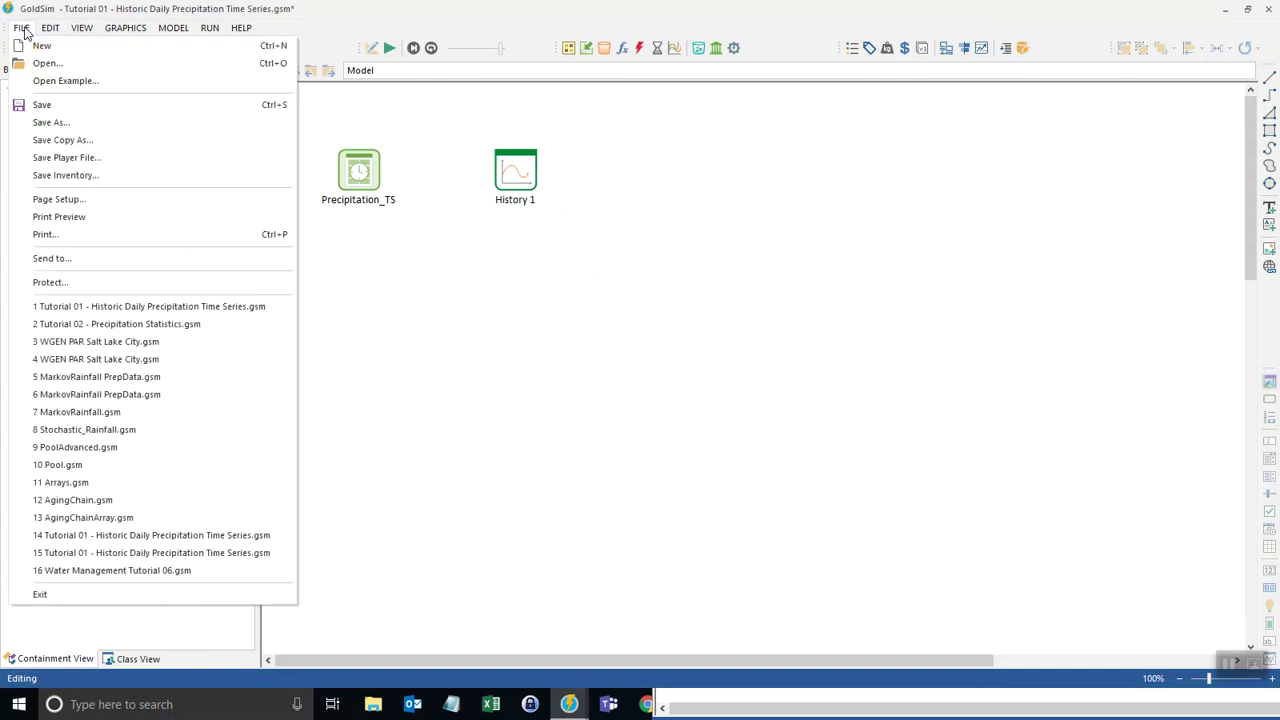
{"action": "left_click", "coordinate": [50, 122]}
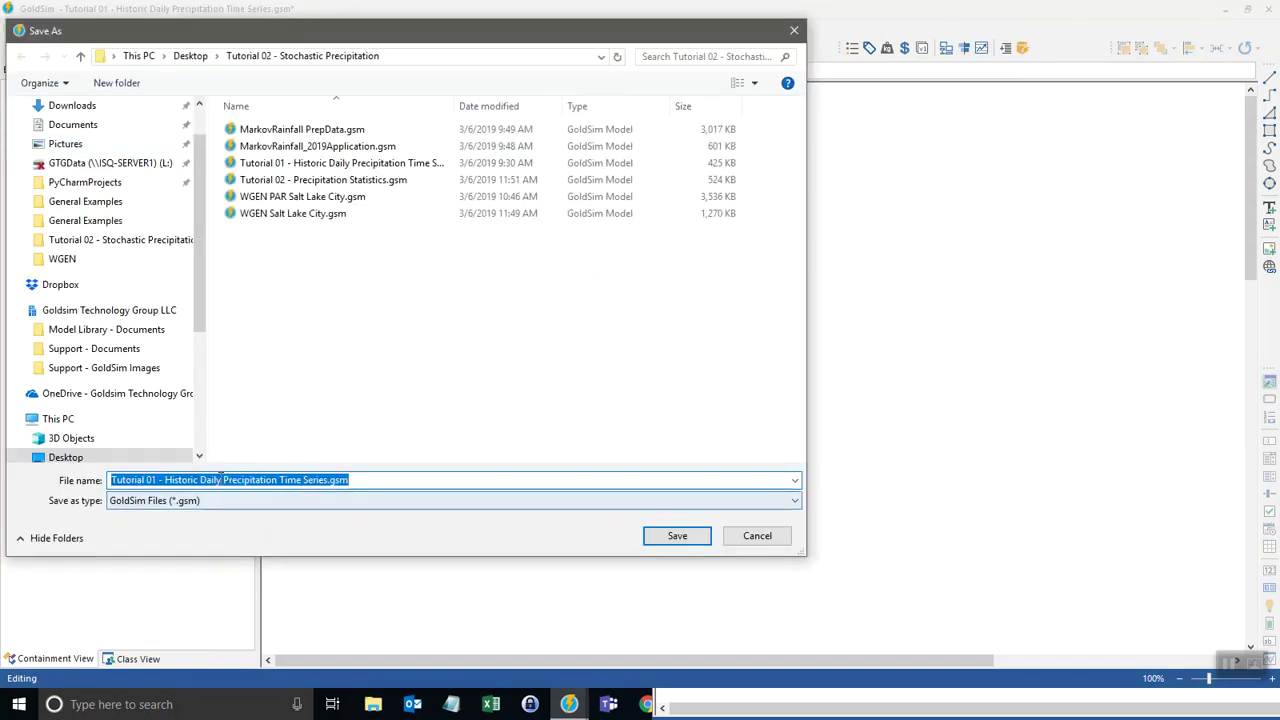
{"action": "left_click", "coordinate": [223, 443]}
{"action": "key", "text": "BackSpace"}
{"action": "type", "text": "2"}
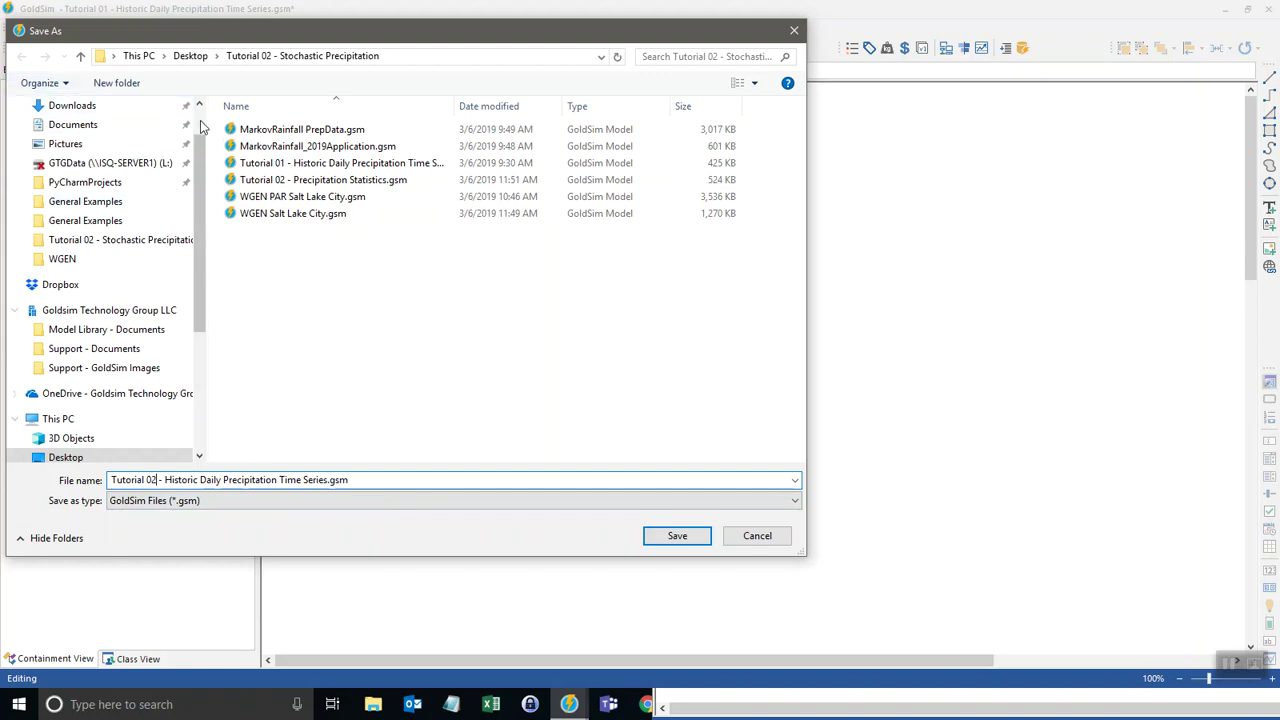
{"action": "scroll", "coordinate": [89, 140], "scroll_direction": "up", "scroll_amount": 1}
{"action": "left_click", "coordinate": [89, 138]}
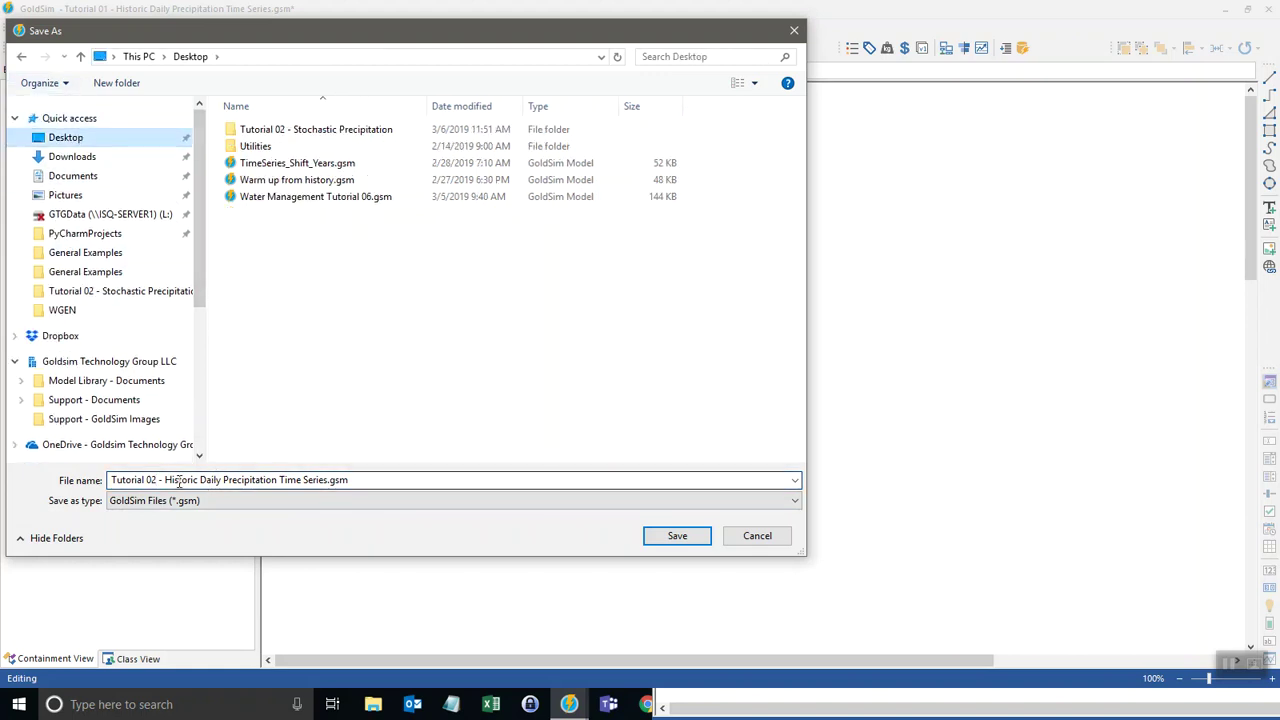
Name the file Tutorial 02 - Precipitation Statistics.gsm and save it
{"action": "left_click", "coordinate": [379, 483]}
{"action": "left_click", "coordinate": [196, 480]}
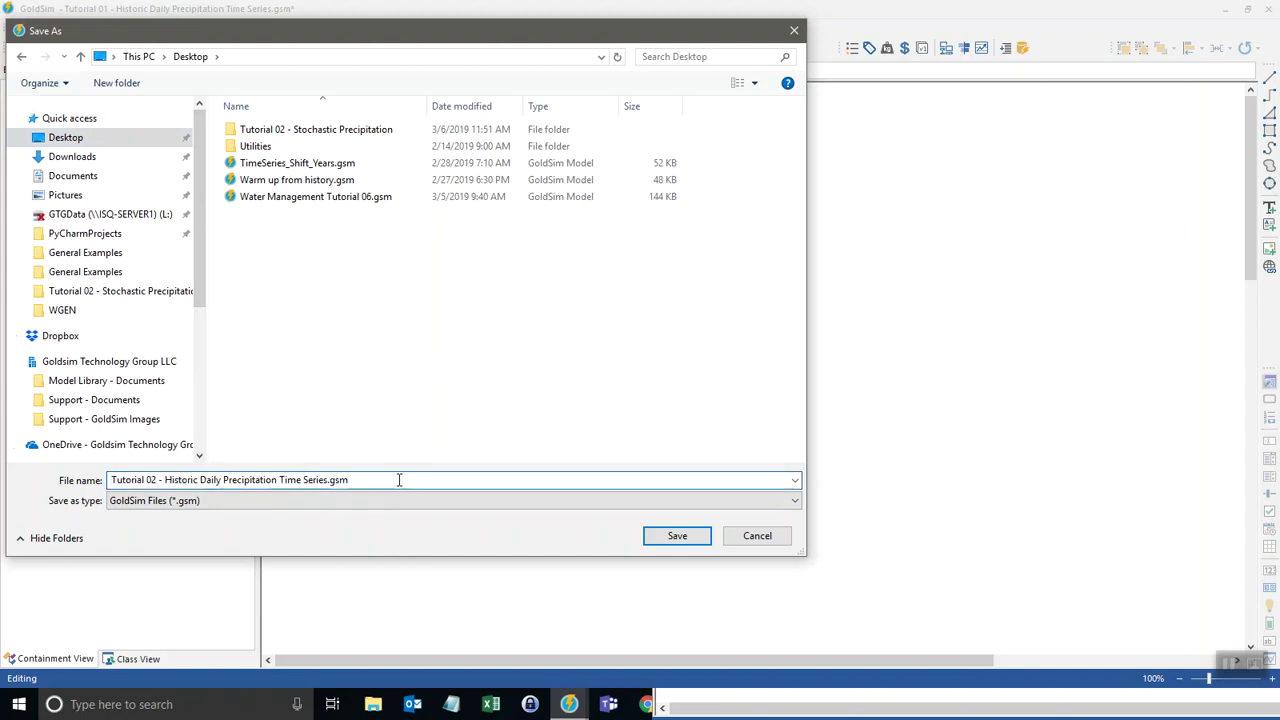
{"action": "left_click_drag", "start_coordinate": [400, 480], "coordinate": [168, 479]}
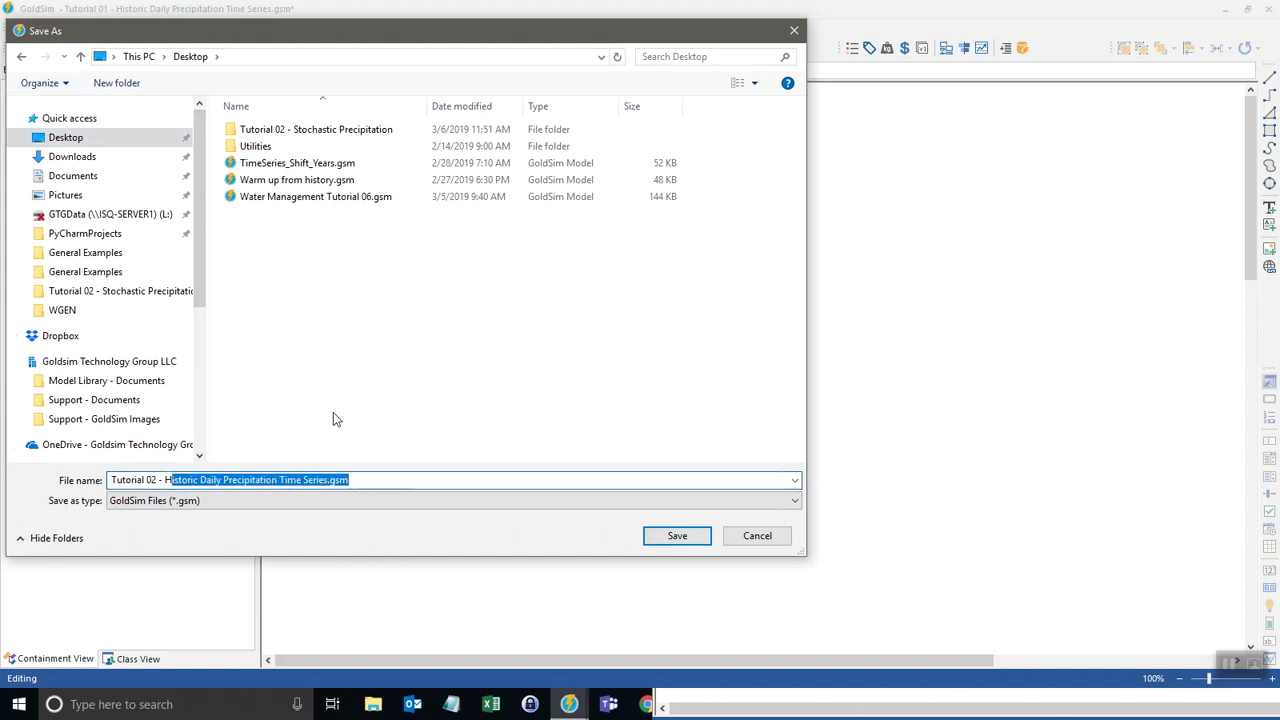
{"action": "key", "text": "BackSpace"}
{"action": "key", "text": "BackSpace"}
{"action": "type", "text": "Preci"}
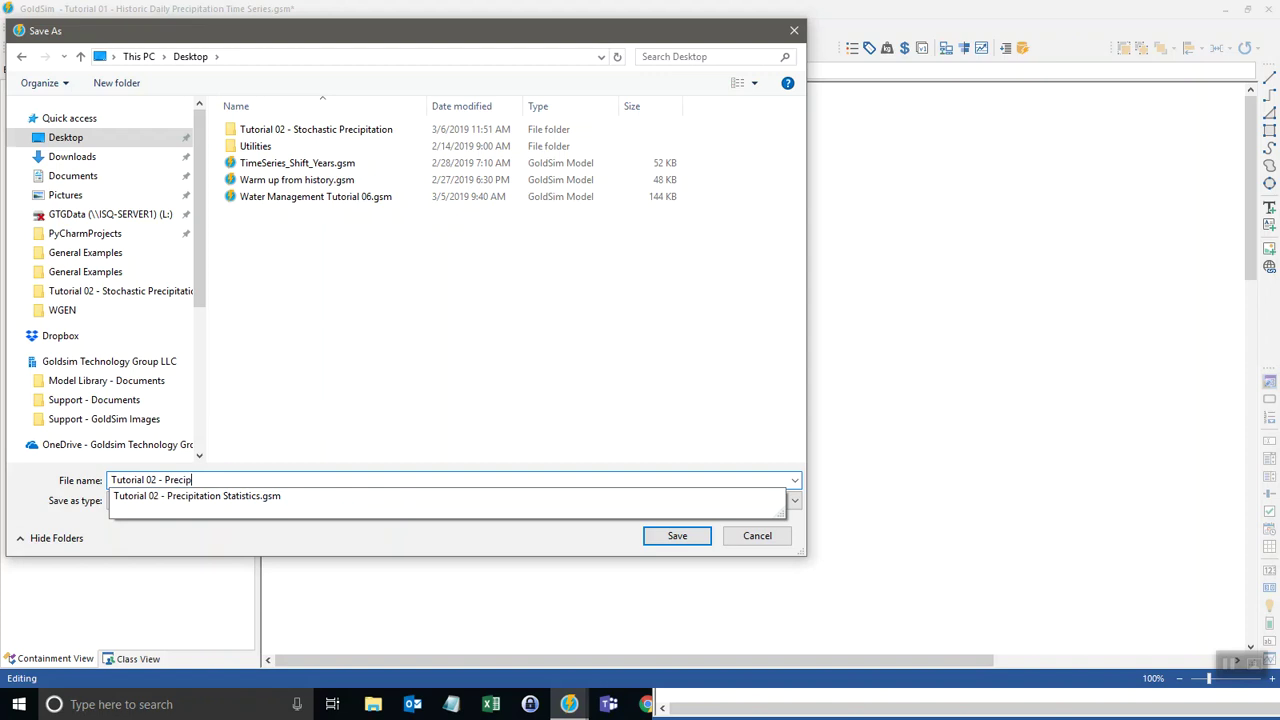
{"action": "type", "text": "p"}
{"action": "left_click", "coordinate": [196, 497]}
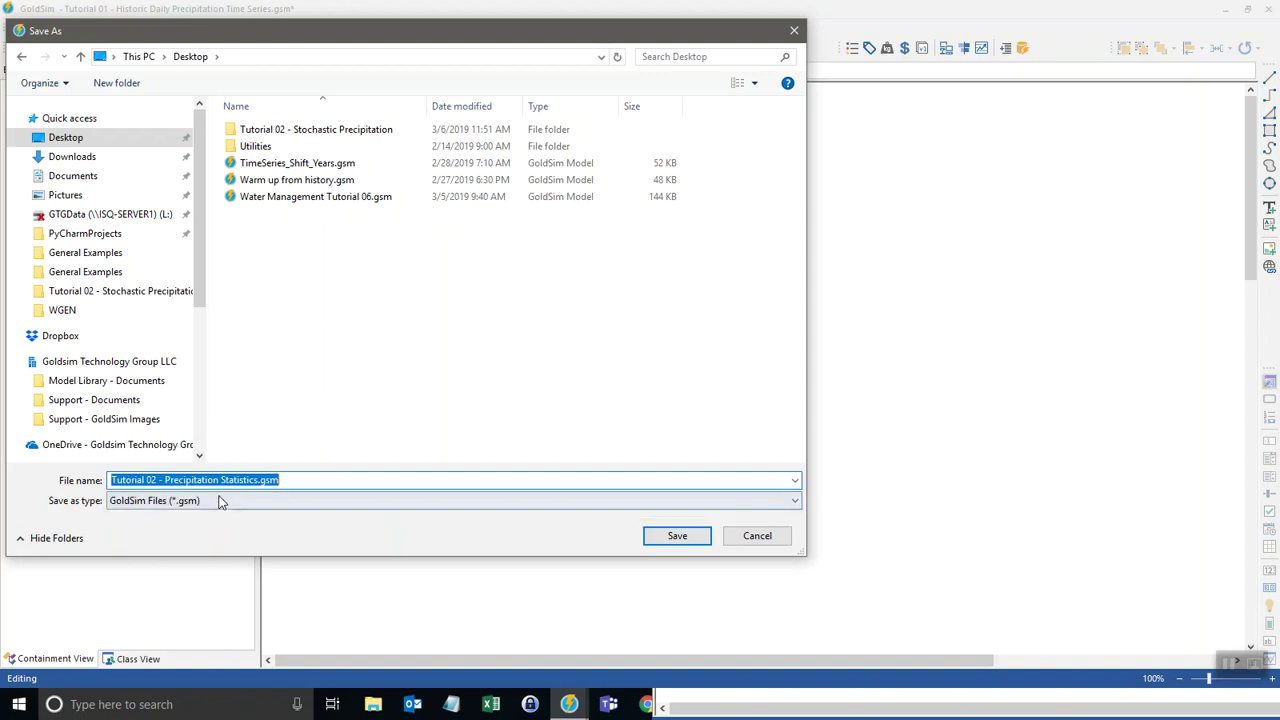
{"action": "left_click", "coordinate": [676, 538]}
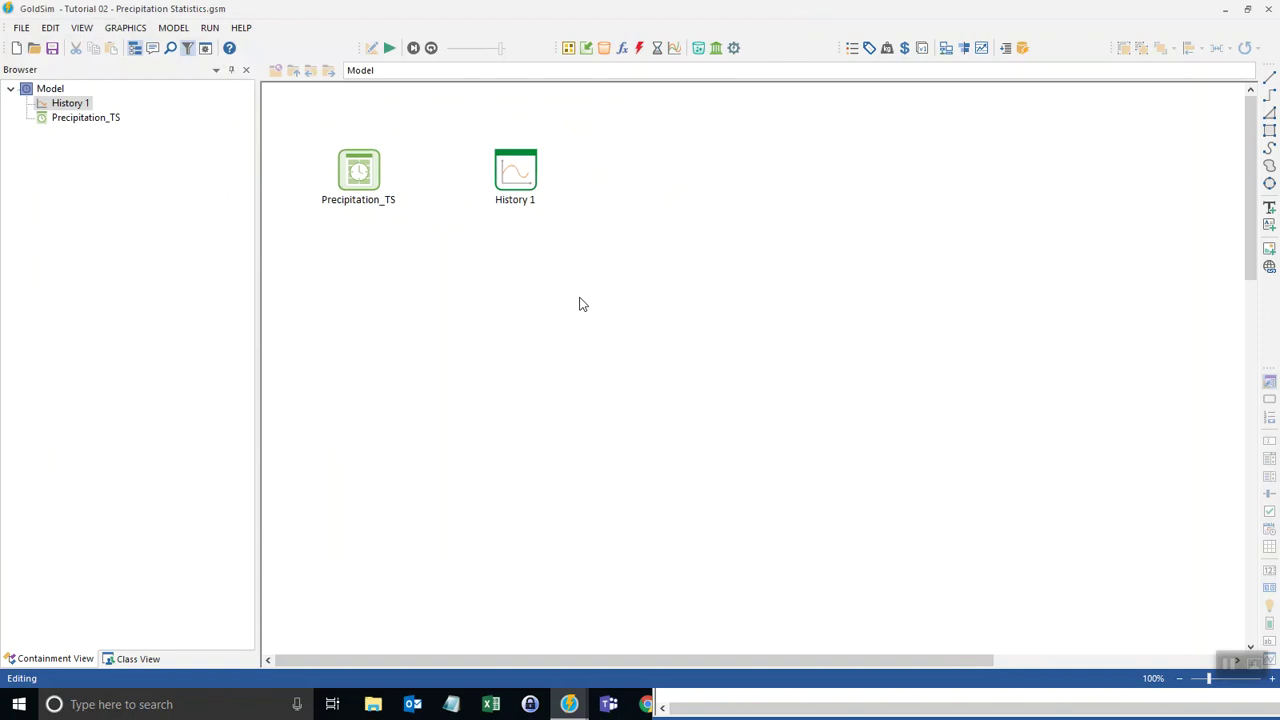
Insert a container named Precipitation_Statistics and move it beneath History 1
{"action": "left_click", "coordinate": [567, 50]}
{"action": "left_click", "coordinate": [575, 66]}
{"action": "left_click", "coordinate": [458, 252]}
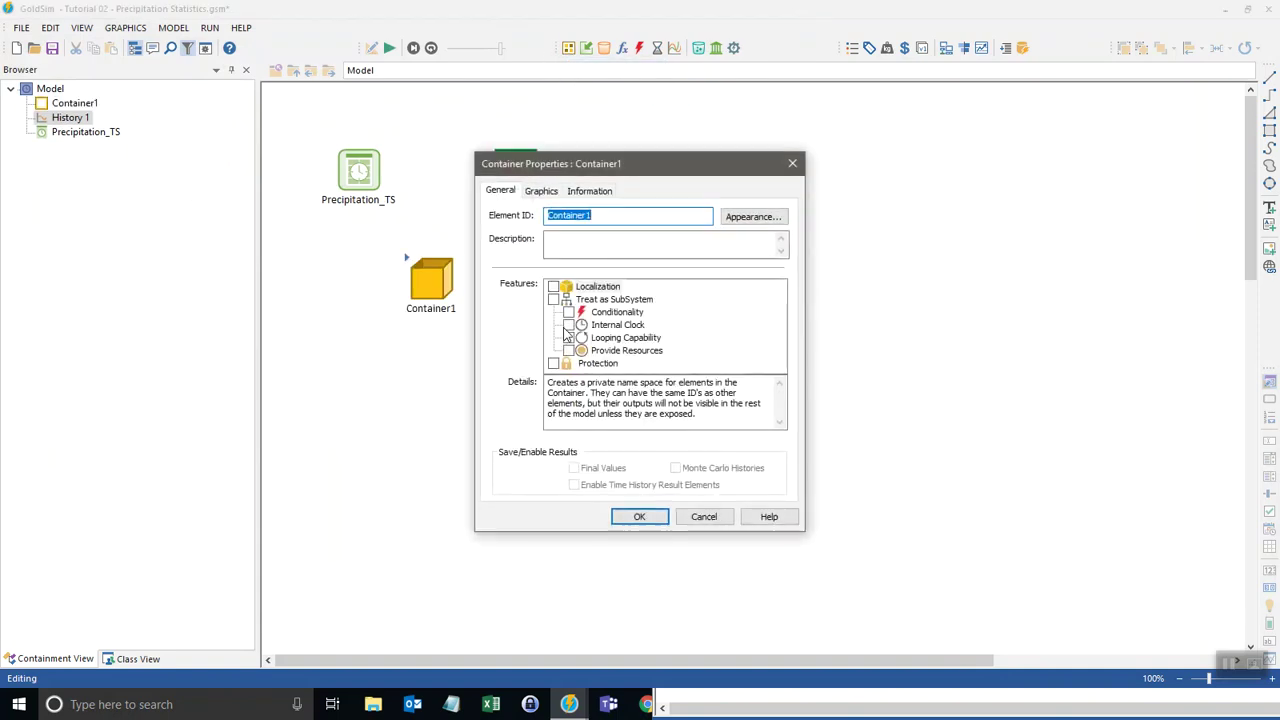
{"action": "type", "text": "Precipitation_Statis"}
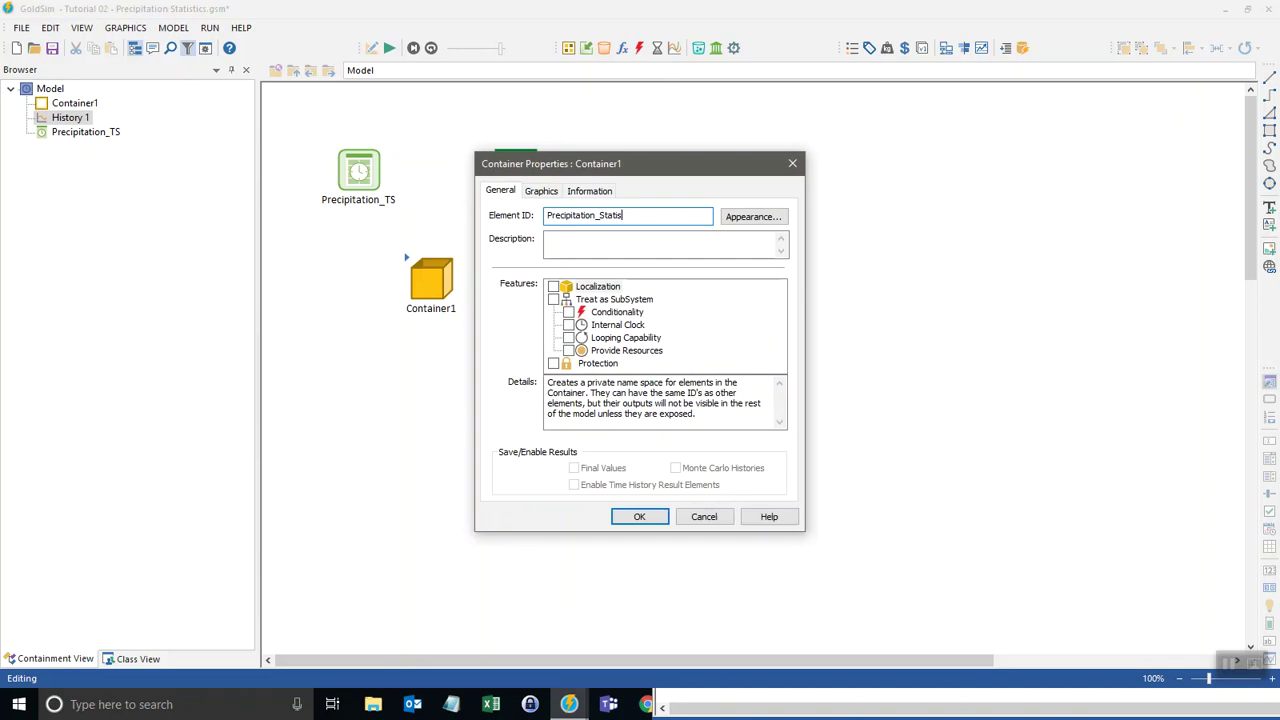
{"action": "type", "text": "tics"}
{"action": "key", "text": "Return"}
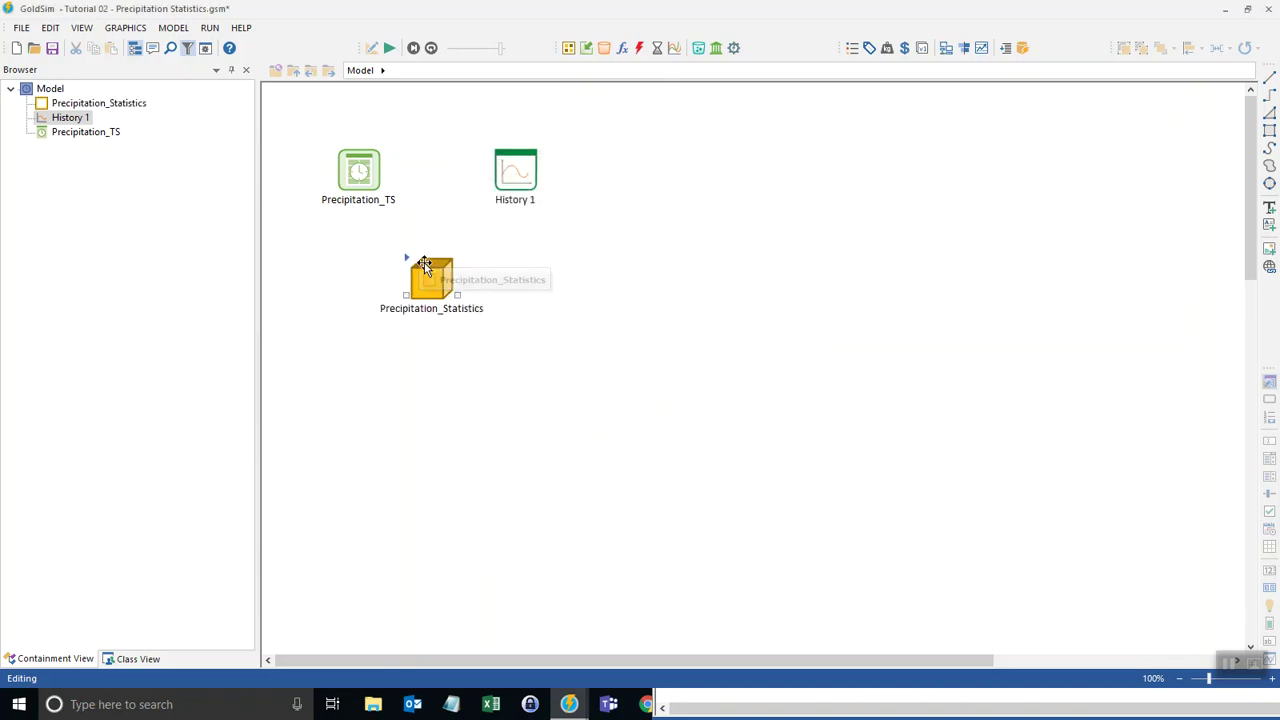
{"action": "left_click_drag", "start_coordinate": [423, 265], "coordinate": [507, 265]}
{"action": "left_click", "coordinate": [655, 263]}
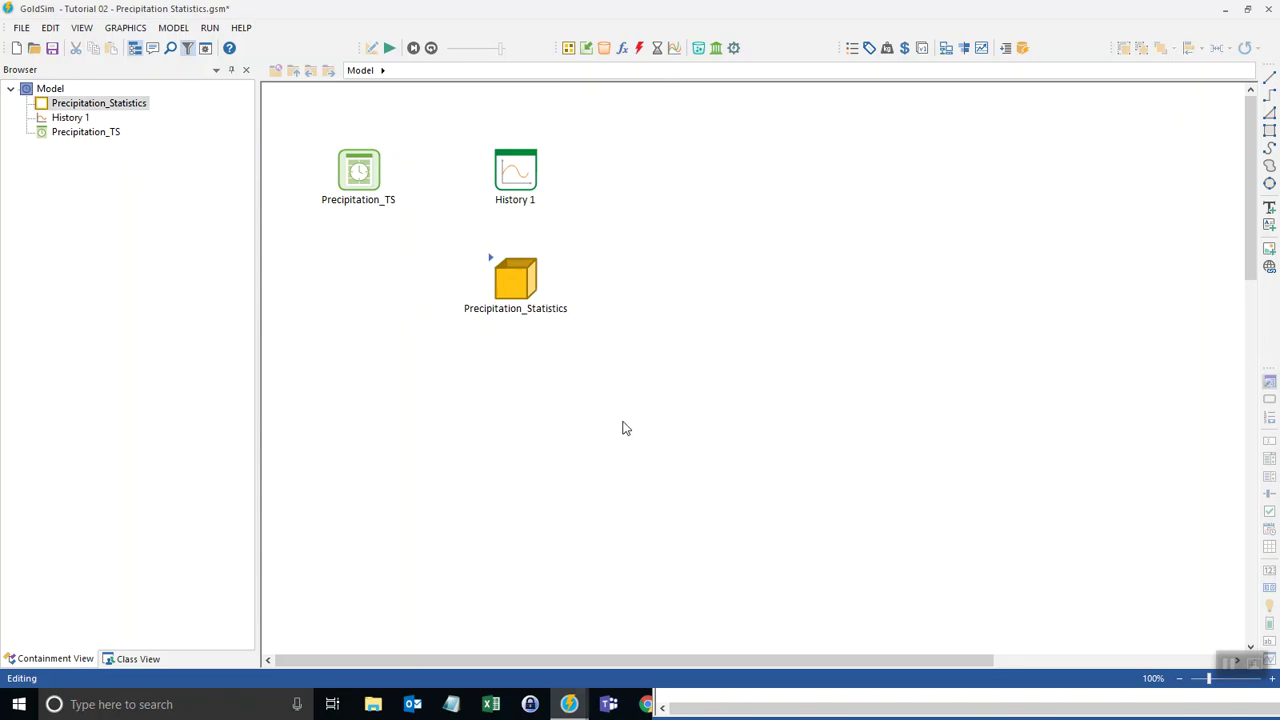
Inside Precipitation_Statistics, add a 'Monthly Totals' text label near the top left
{"action": "double_click", "coordinate": [491, 262]}
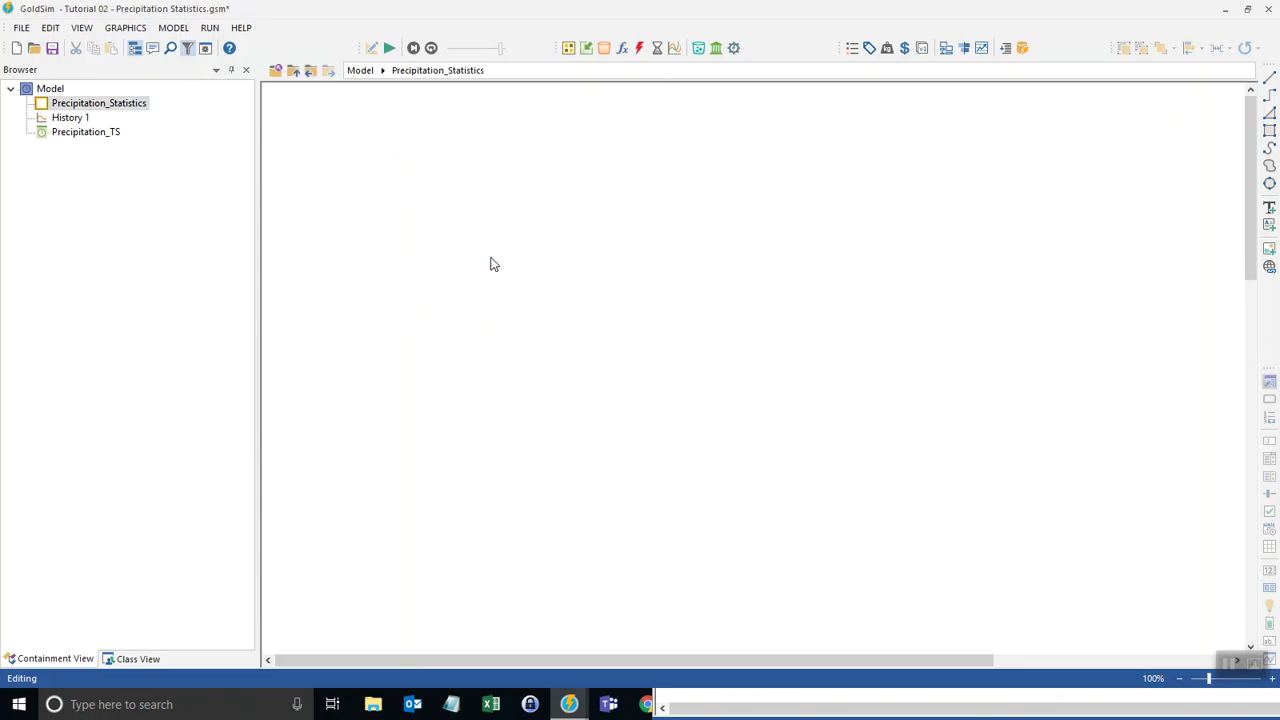
{"action": "left_click", "coordinate": [1269, 207]}
{"action": "left_click", "coordinate": [333, 131]}
{"action": "type", "text": "Monthly Totals"}
{"action": "left_click", "coordinate": [531, 251]}
Add a History 2 time history result, keeping the Simulation Time display
{"action": "left_click", "coordinate": [675, 50]}
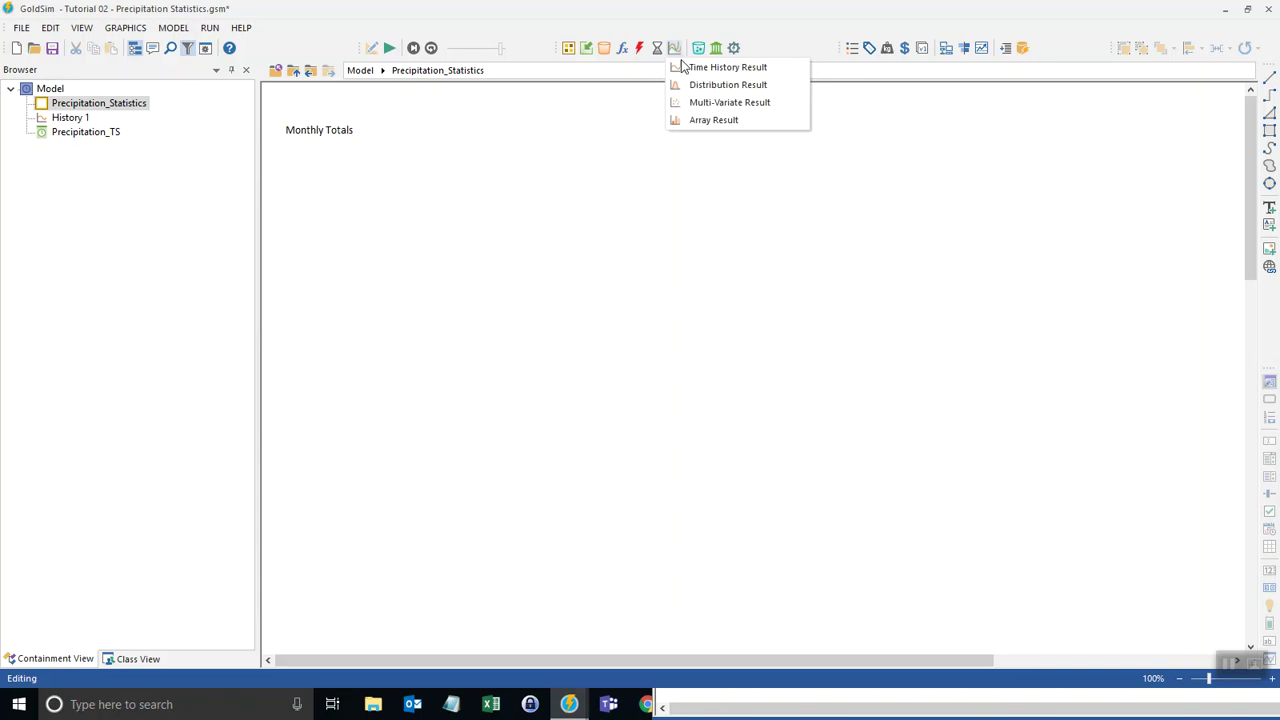
{"action": "left_click", "coordinate": [733, 70]}
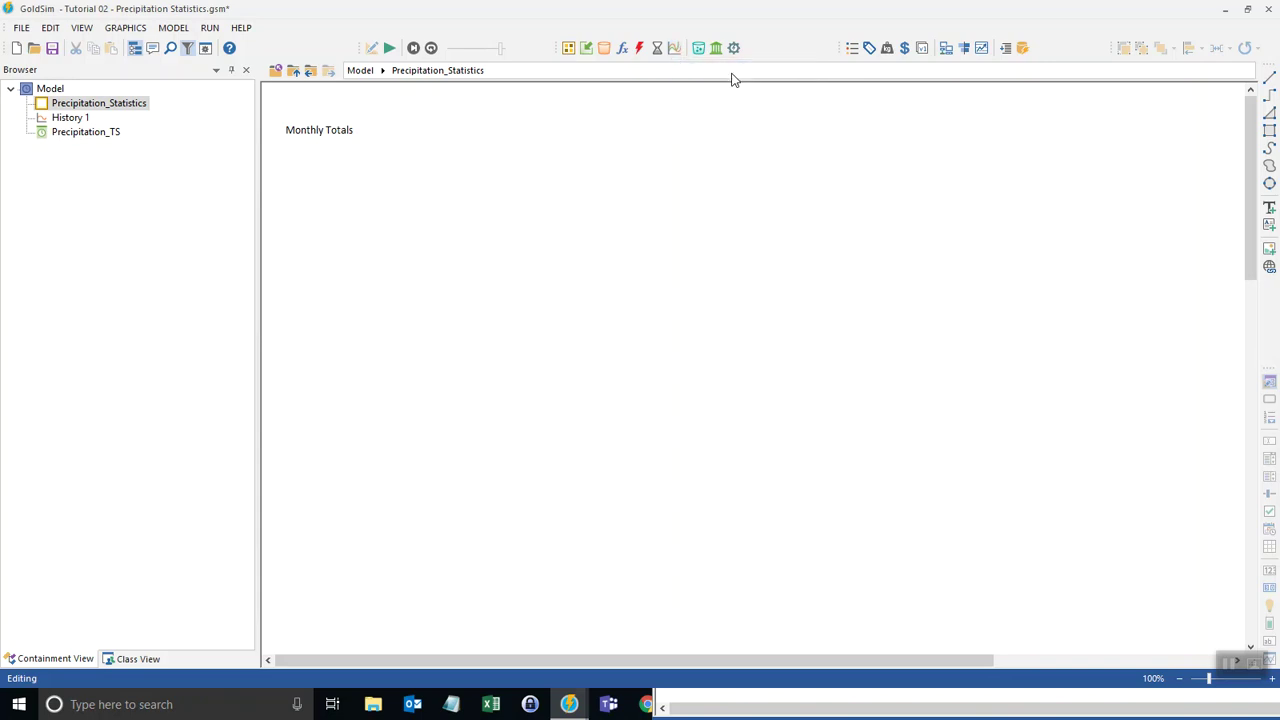
{"action": "left_click", "coordinate": [360, 218]}
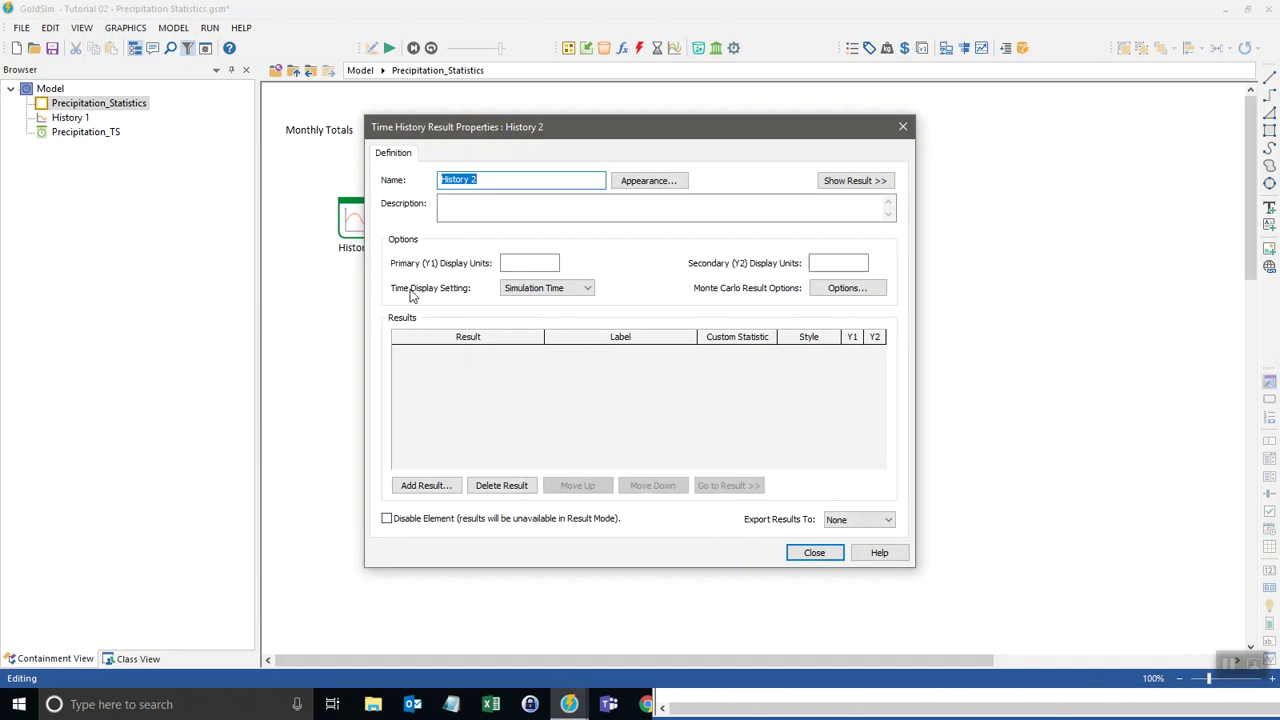
{"action": "left_click", "coordinate": [584, 289]}
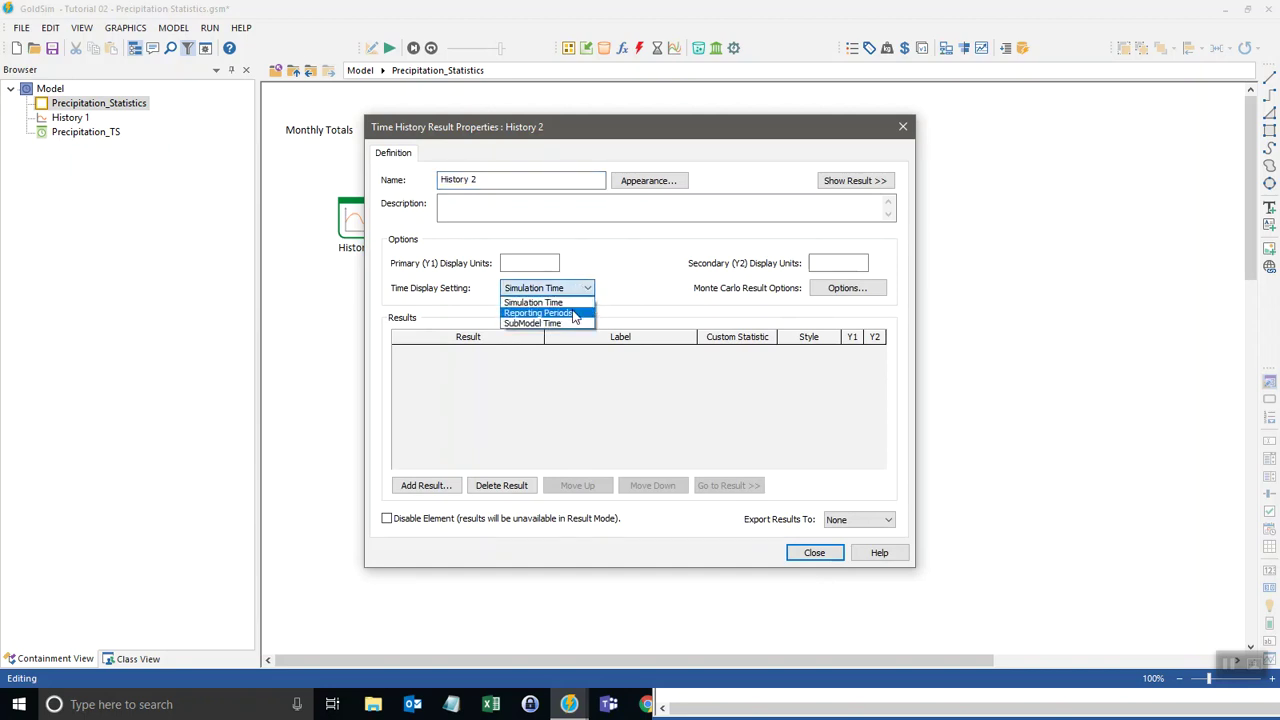
{"action": "left_click", "coordinate": [560, 289]}
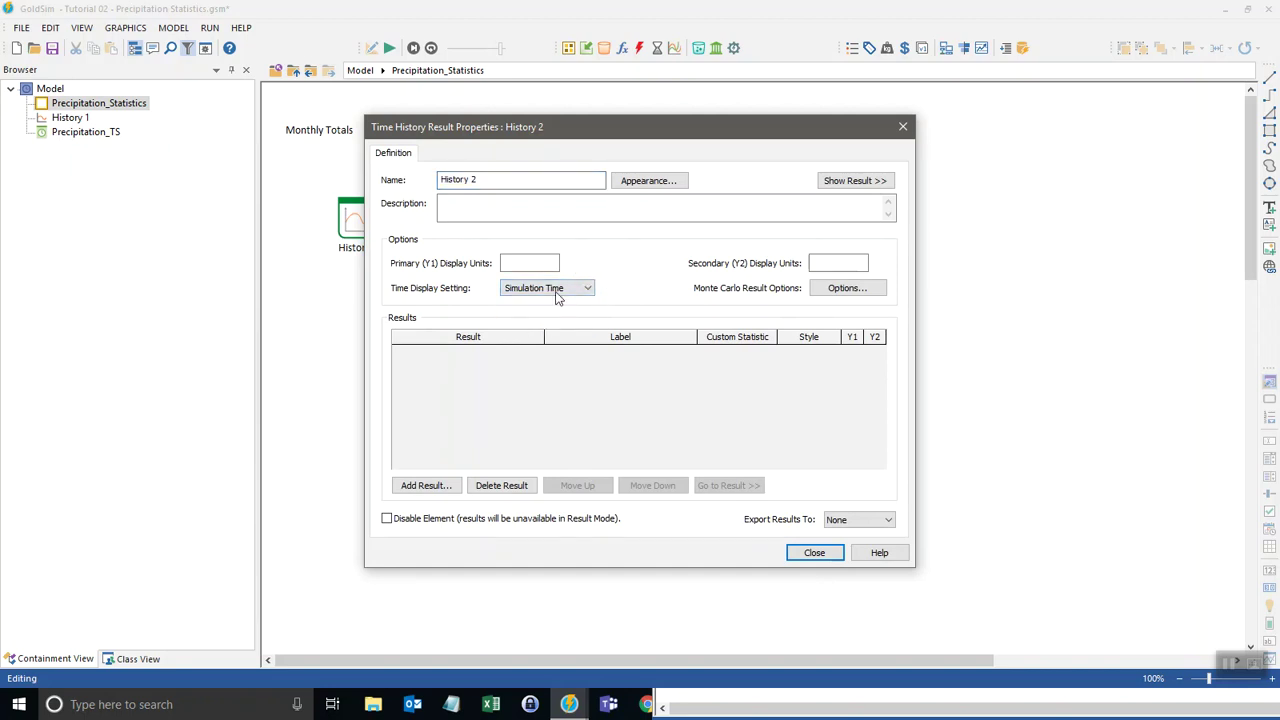
{"action": "left_click", "coordinate": [803, 556]}
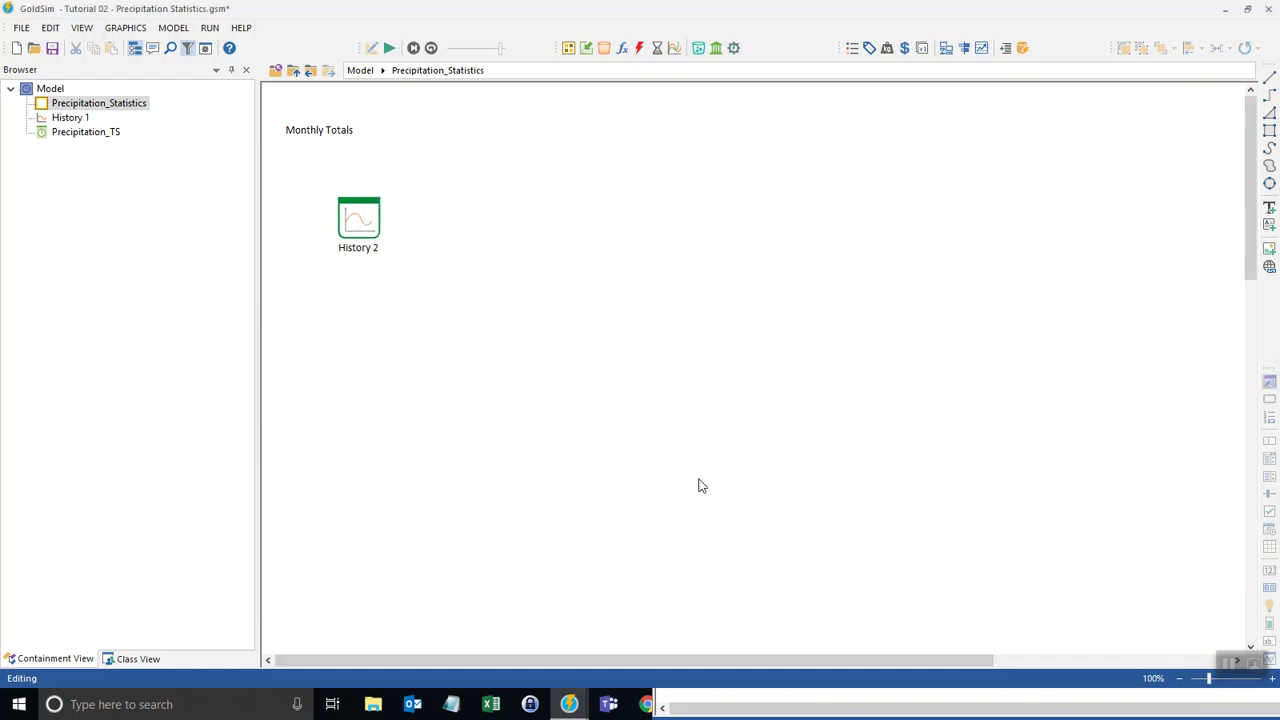
Report Major & Minor periods labelled Annual and Monthly, saving results at Reporting & Basic Steps
{"action": "left_click", "coordinate": [206, 50]}
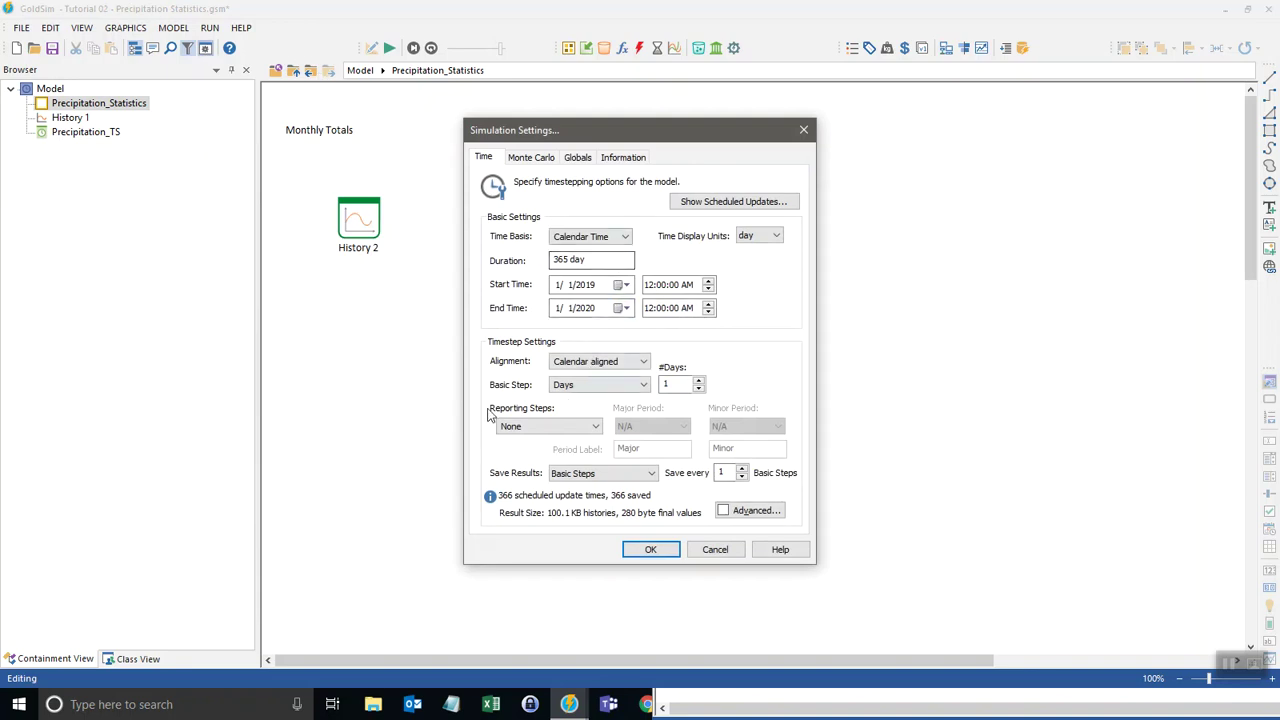
{"action": "left_click", "coordinate": [551, 427]}
{"action": "left_click", "coordinate": [540, 461]}
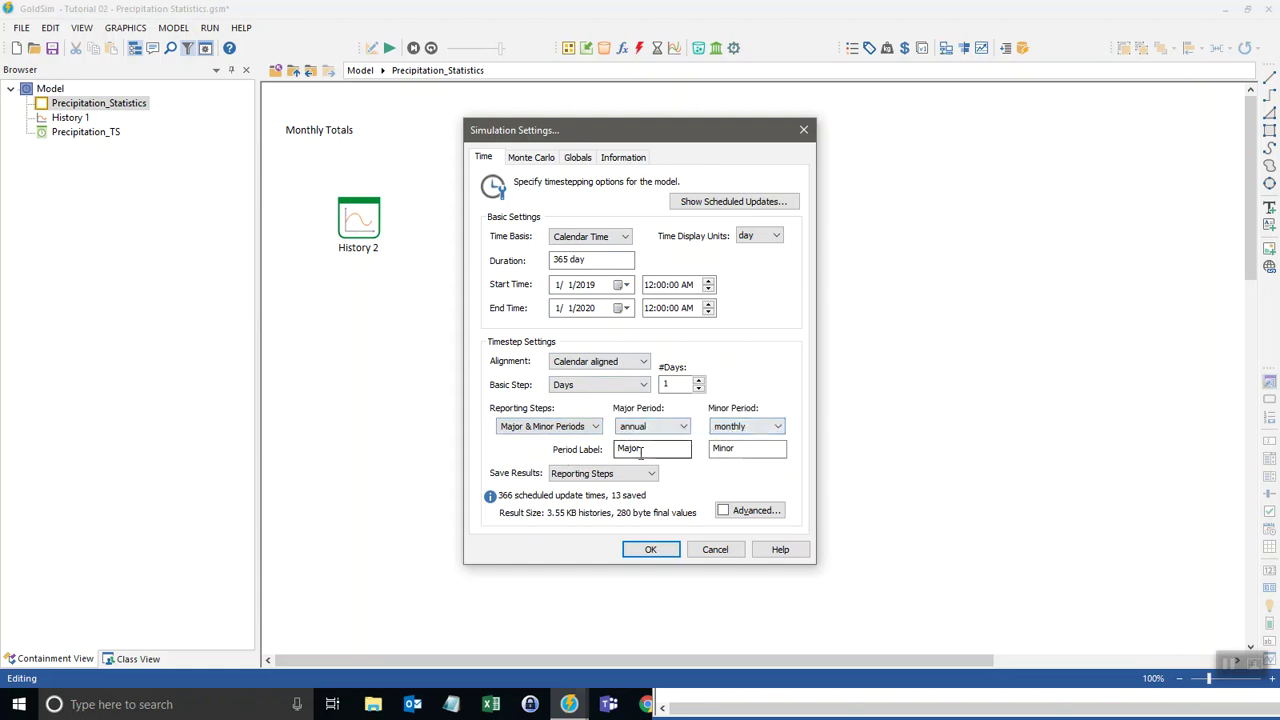
{"action": "left_click_drag", "start_coordinate": [662, 449], "coordinate": [617, 449]}
{"action": "type", "text": "Annual"}
{"action": "key", "text": "Tab"}
{"action": "type", "text": "M"}
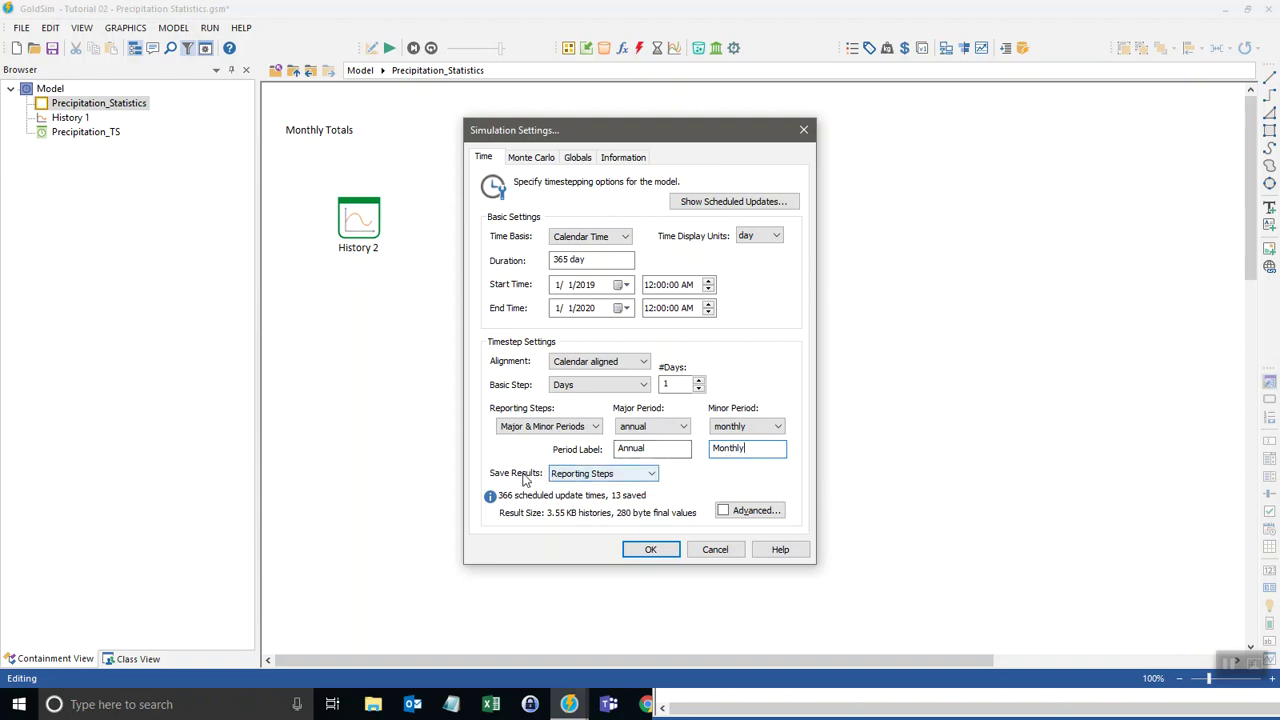
{"action": "left_click", "coordinate": [611, 474]}
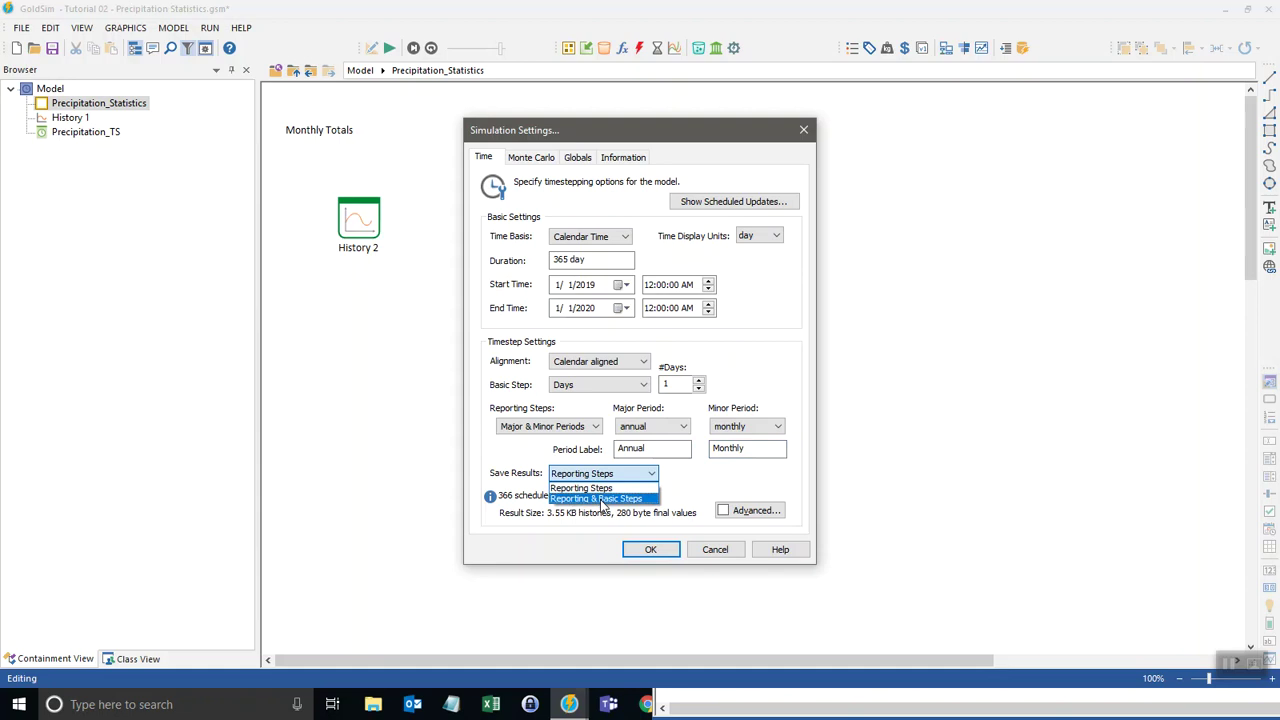
{"action": "left_click", "coordinate": [603, 499]}
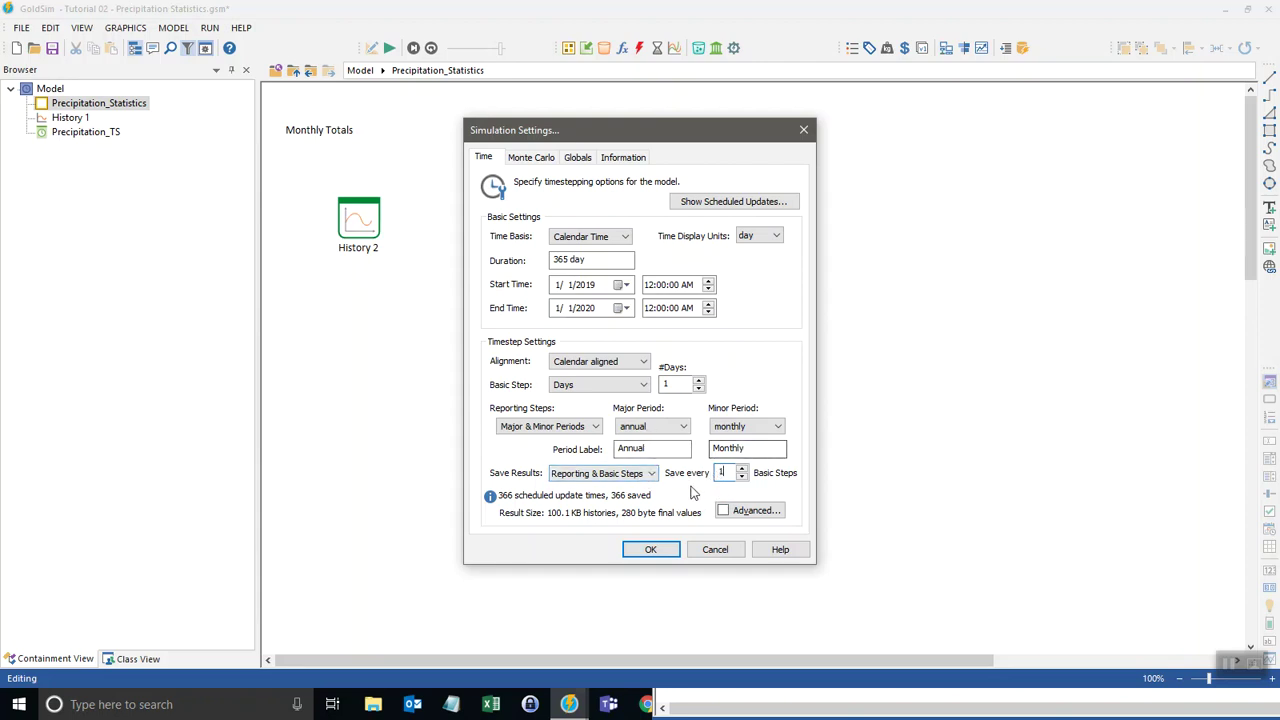
{"action": "left_click", "coordinate": [652, 549]}
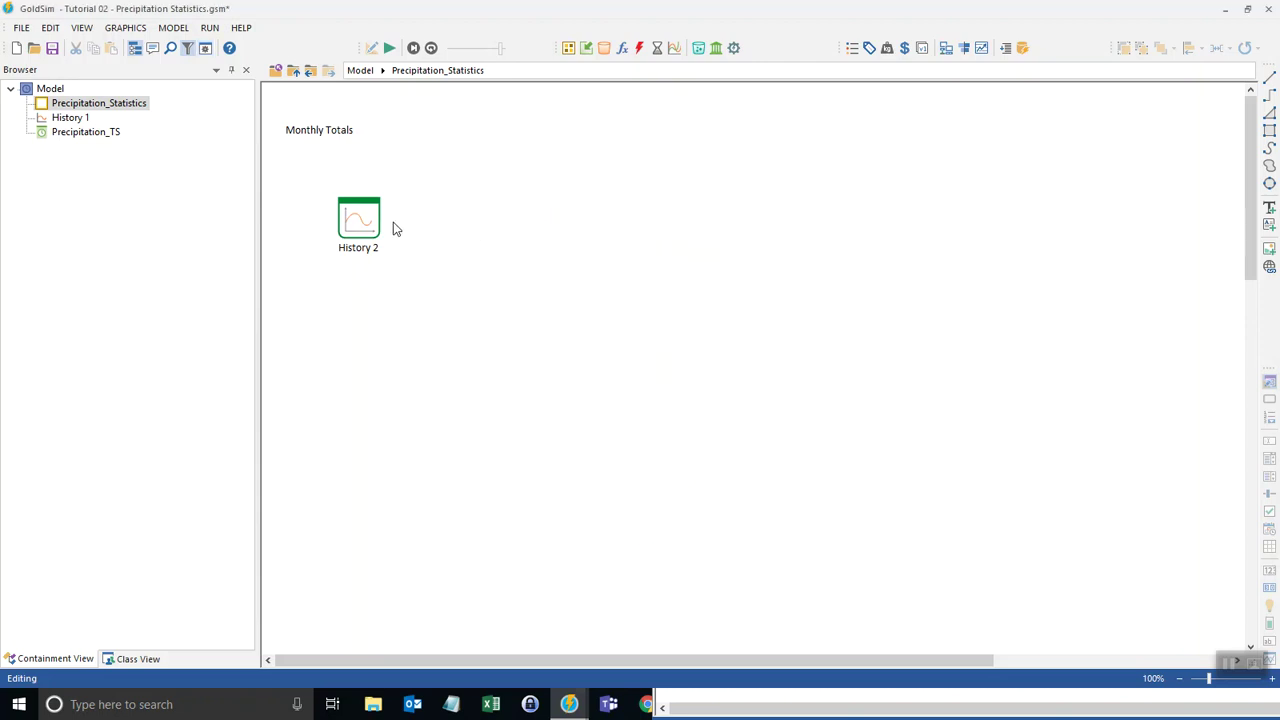
Add Precipitation_TS as the result plotted in History 2
{"action": "double_click", "coordinate": [357, 215]}
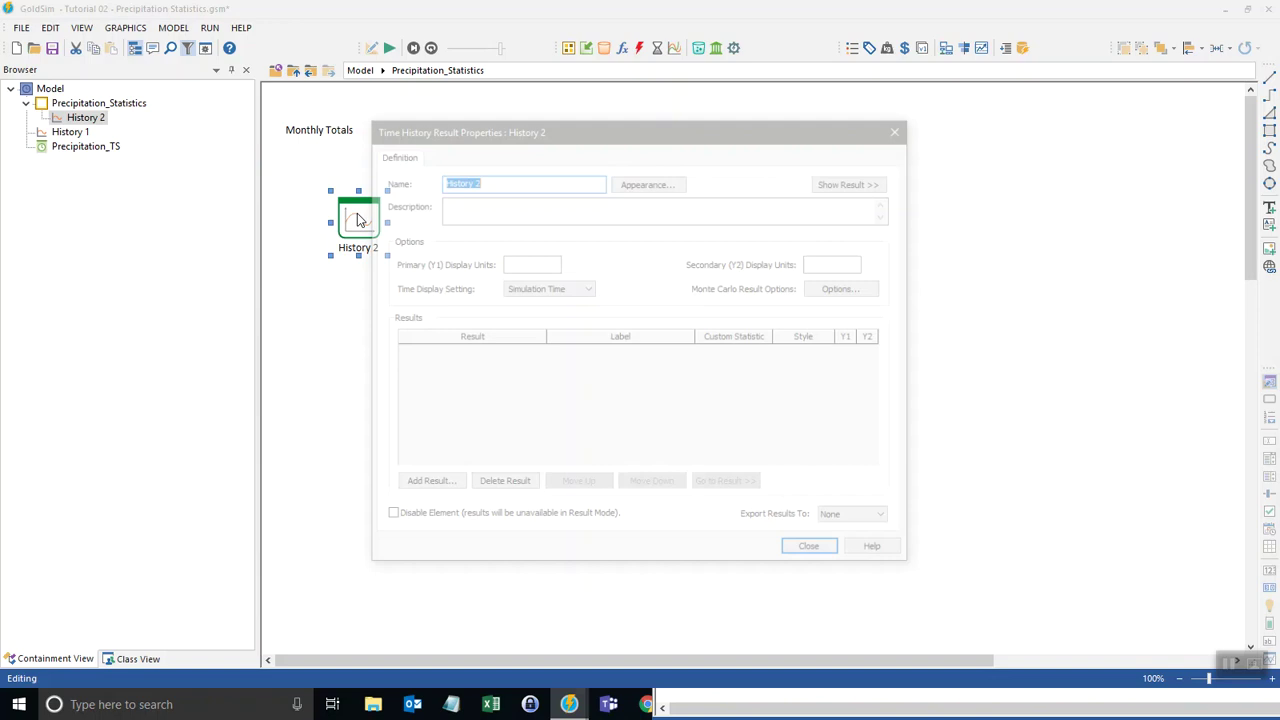
{"action": "left_click", "coordinate": [427, 486]}
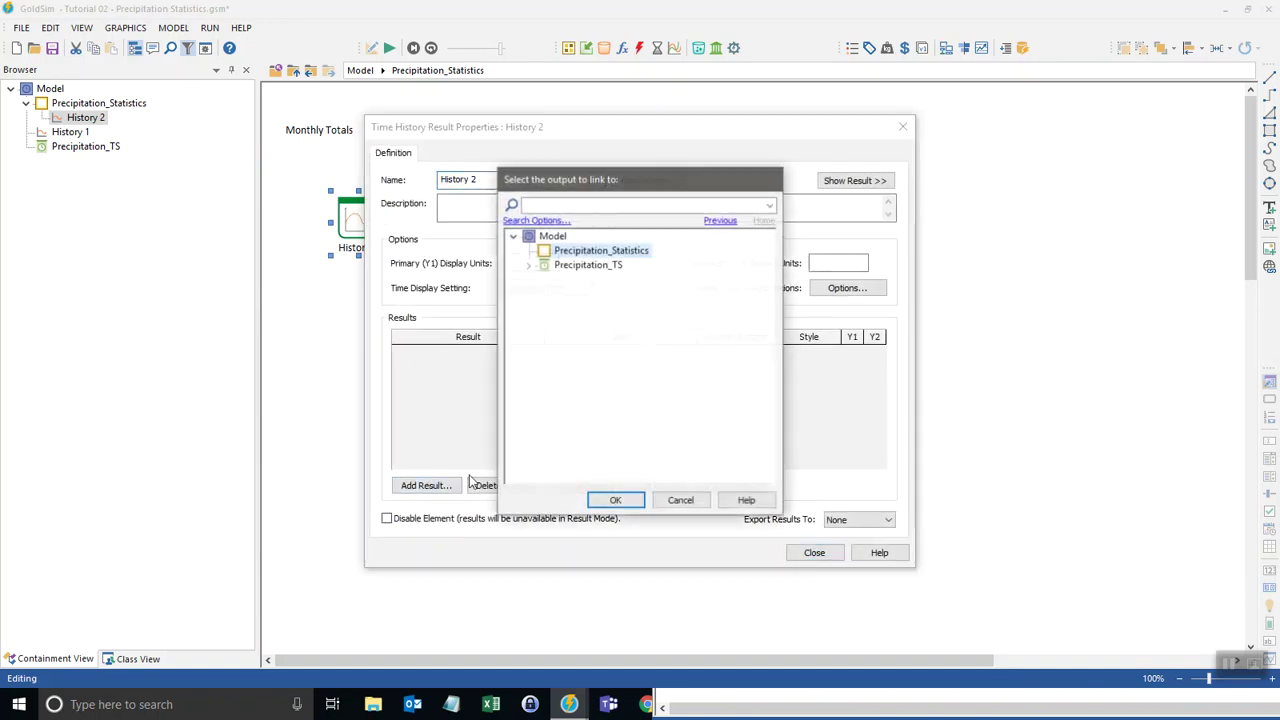
{"action": "left_click", "coordinate": [576, 268]}
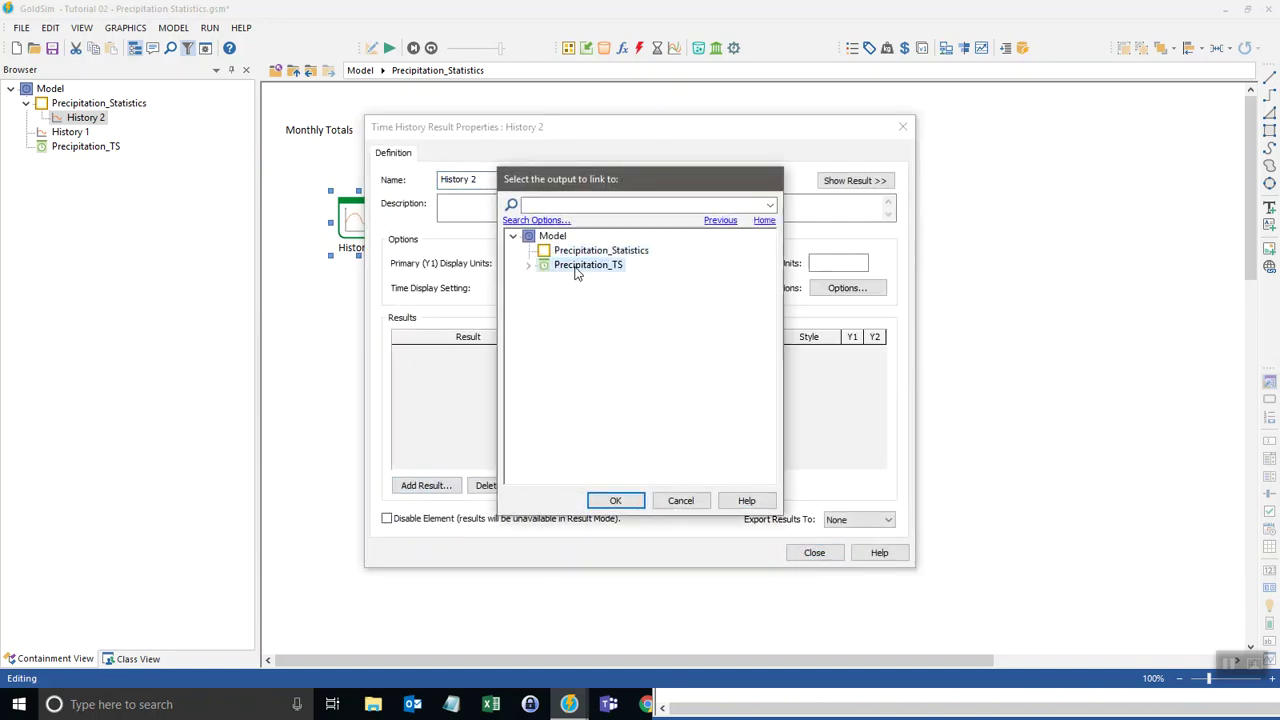
{"action": "left_click", "coordinate": [616, 500]}
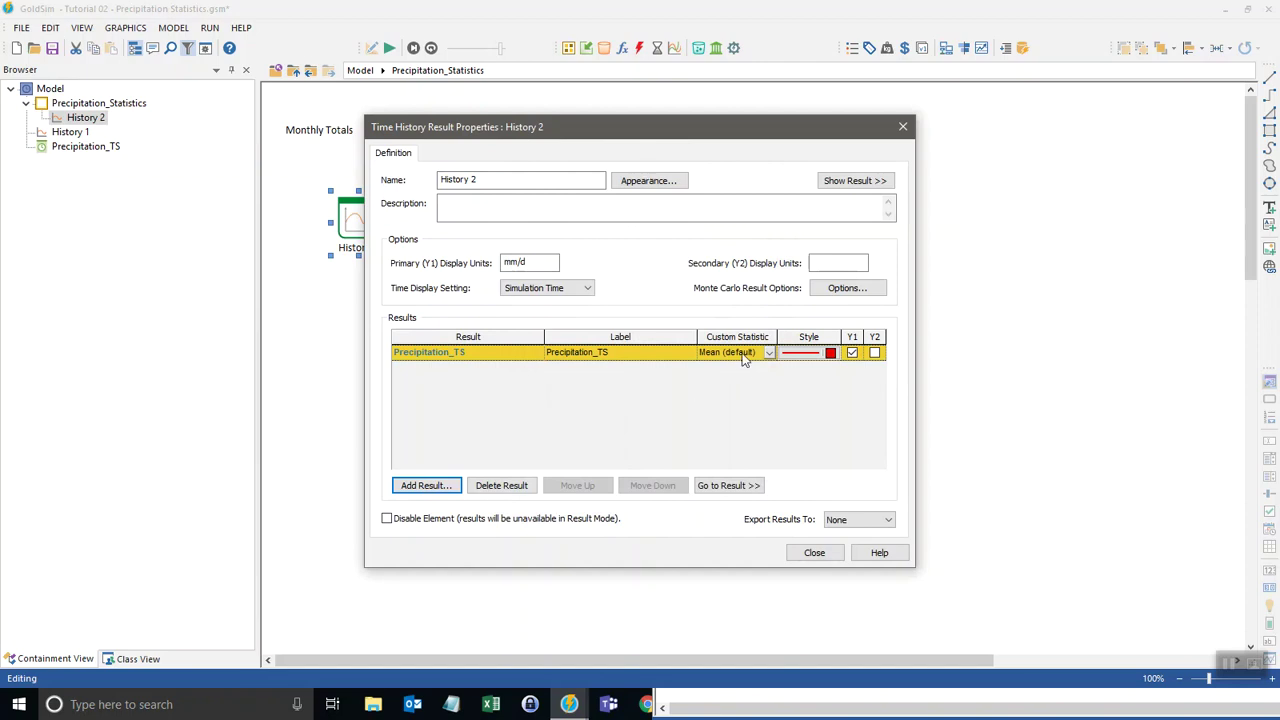
Display it by Reporting Periods as cumulative per-period totals in mm
{"action": "left_click", "coordinate": [581, 289]}
{"action": "left_click", "coordinate": [560, 318]}
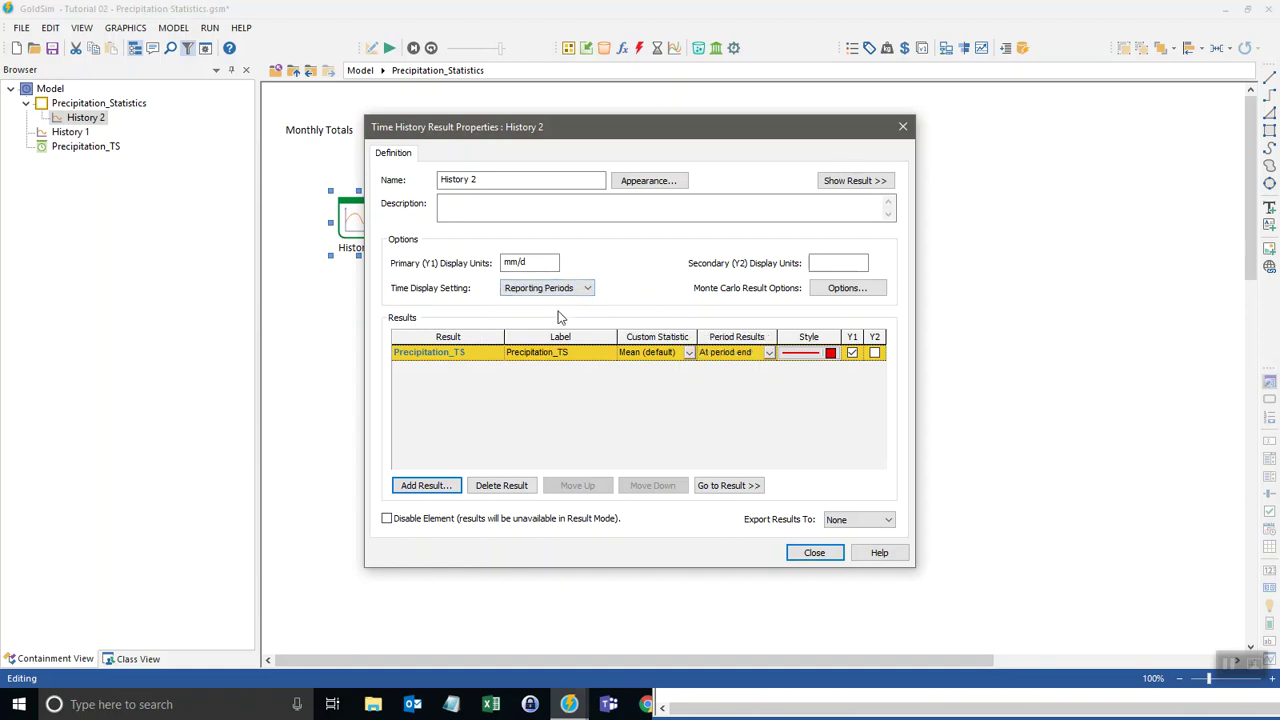
{"action": "left_click", "coordinate": [769, 357]}
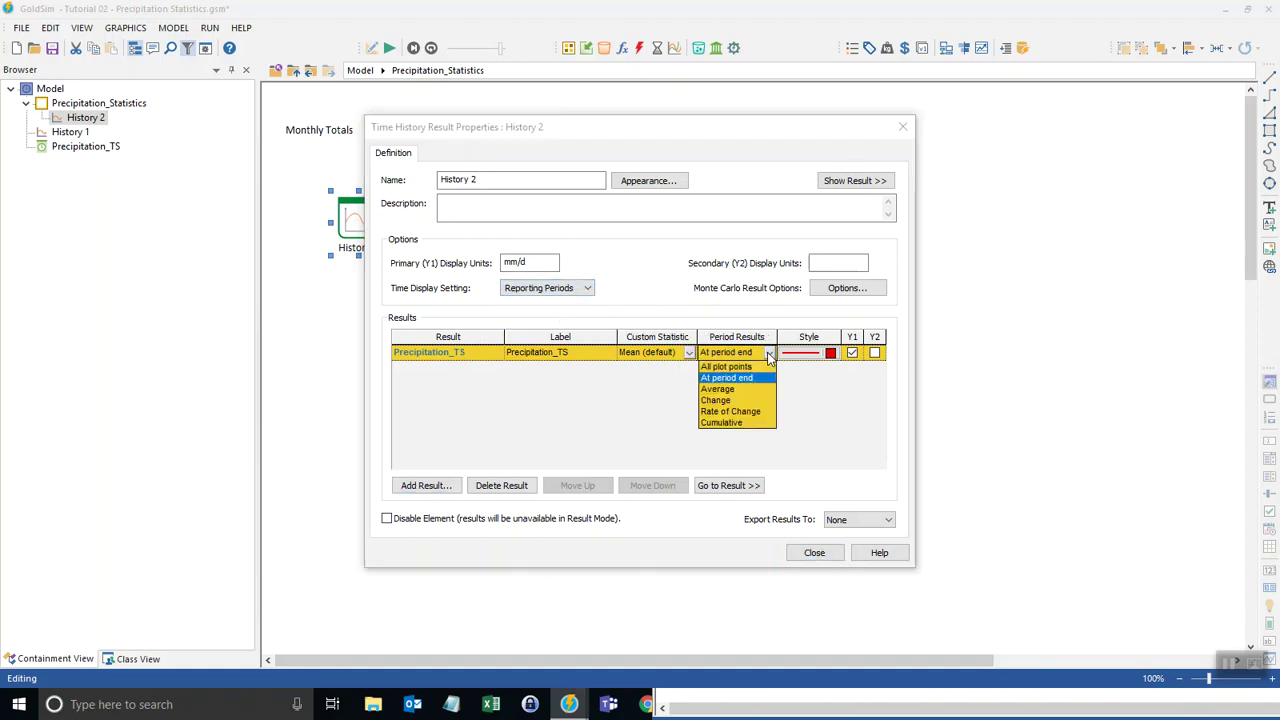
{"action": "left_click", "coordinate": [713, 426]}
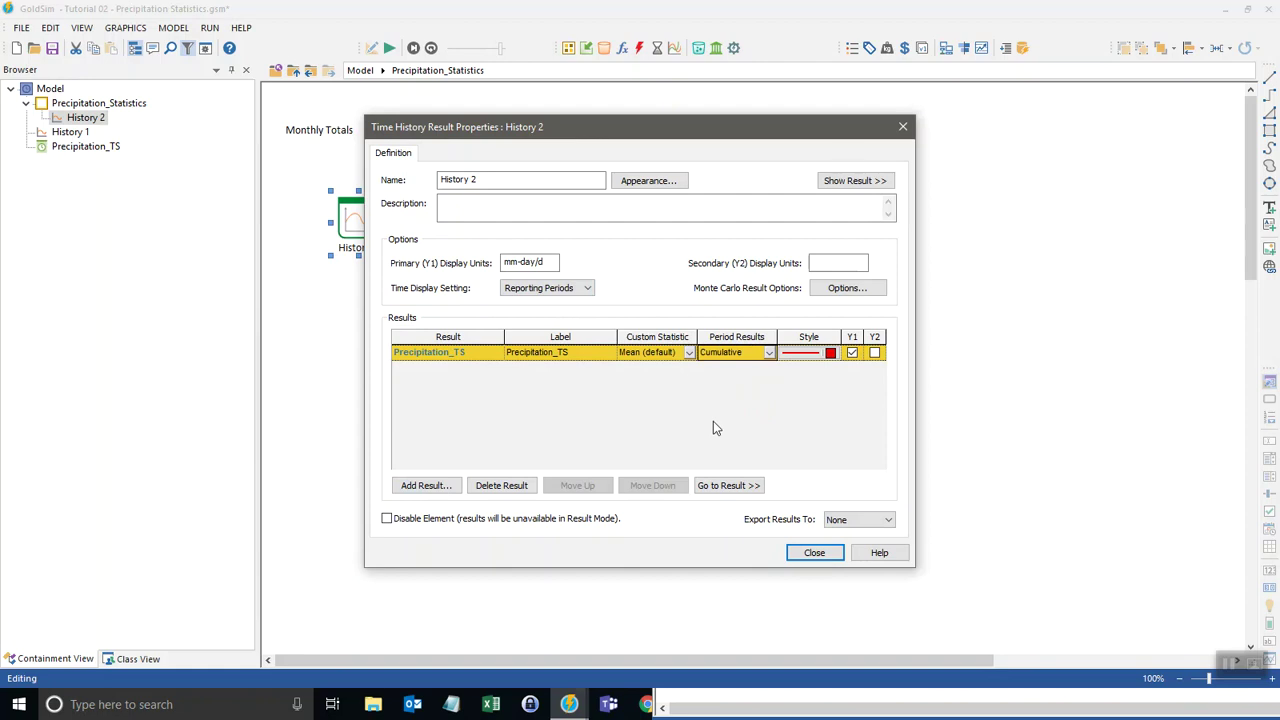
{"action": "left_click", "coordinate": [550, 262]}
{"action": "left_click", "coordinate": [815, 553]}
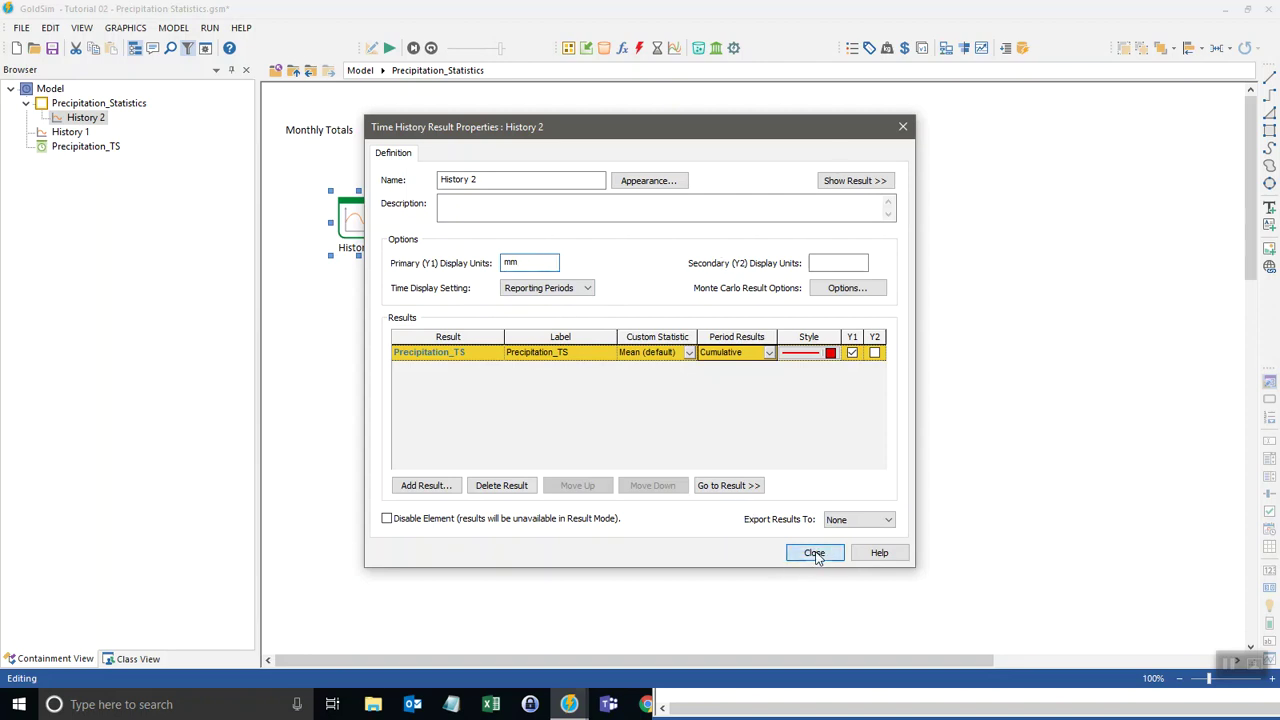
Run the model and show History 2 as the monthly mean statistic on a stepped line
{"action": "left_click", "coordinate": [389, 48]}
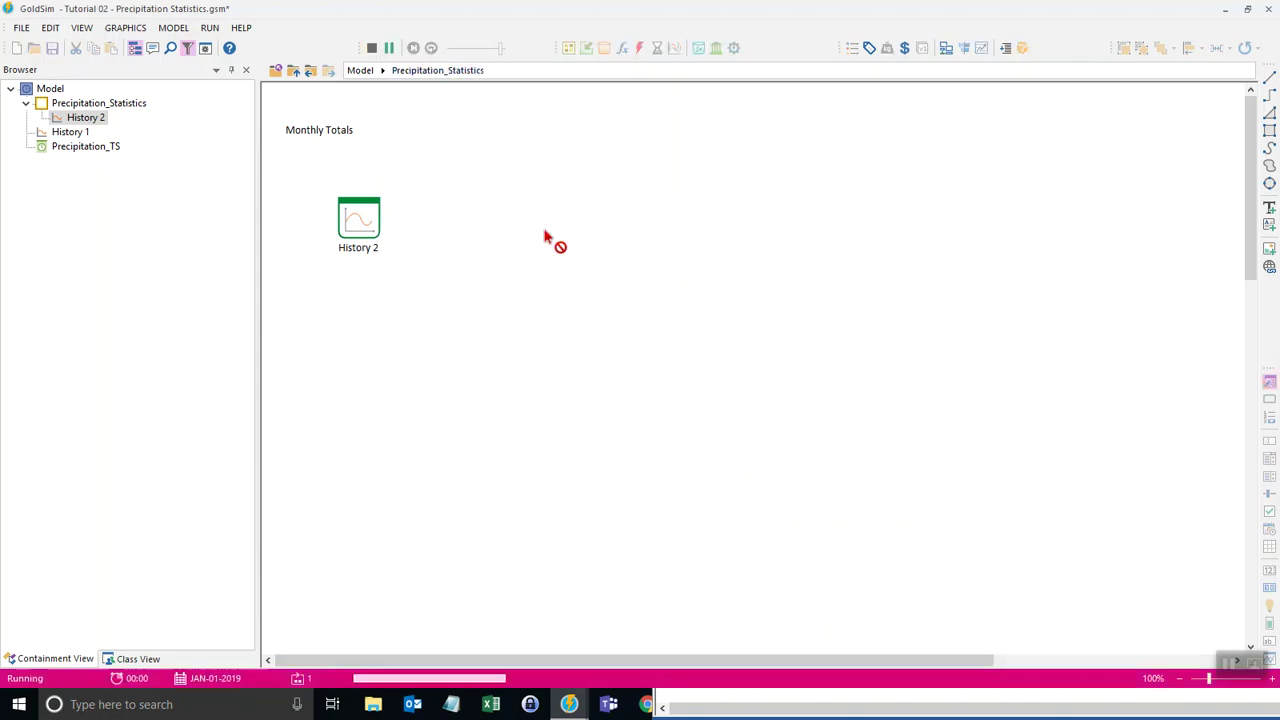
{"action": "left_click", "coordinate": [643, 373]}
{"action": "double_click", "coordinate": [345, 215]}
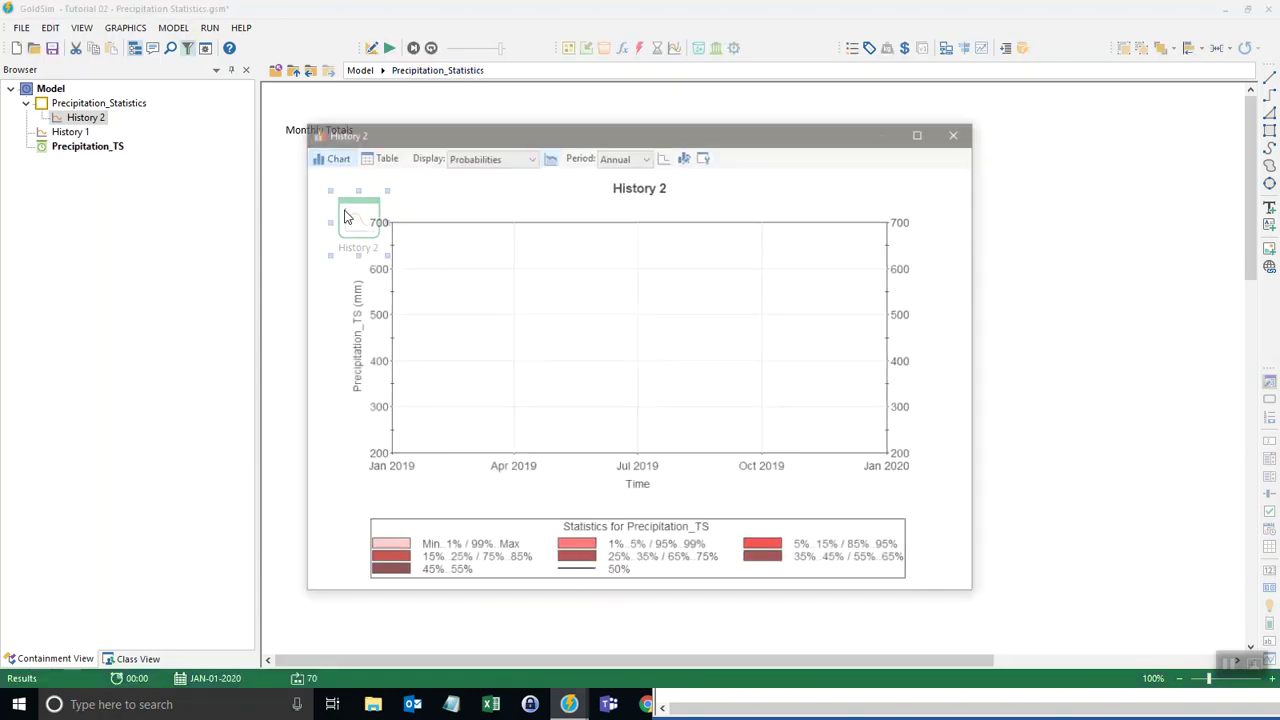
{"action": "left_click", "coordinate": [489, 159]}
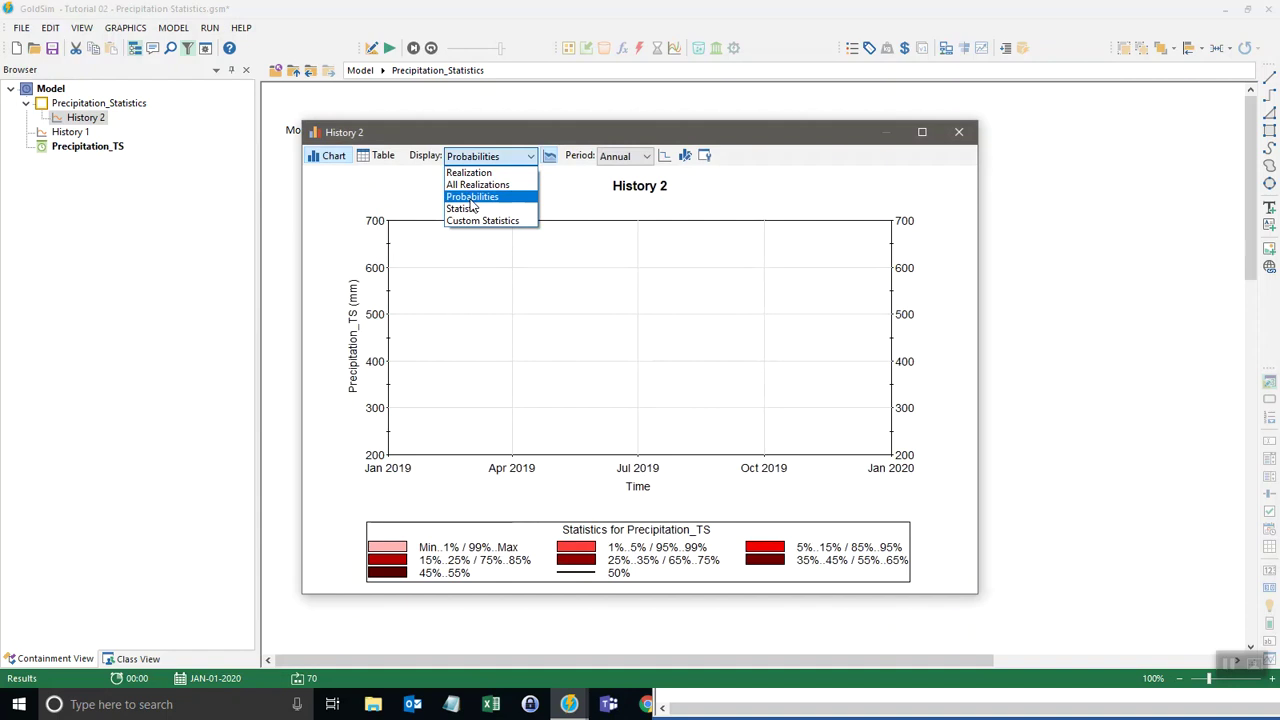
{"action": "left_click", "coordinate": [472, 207]}
{"action": "left_click", "coordinate": [688, 160]}
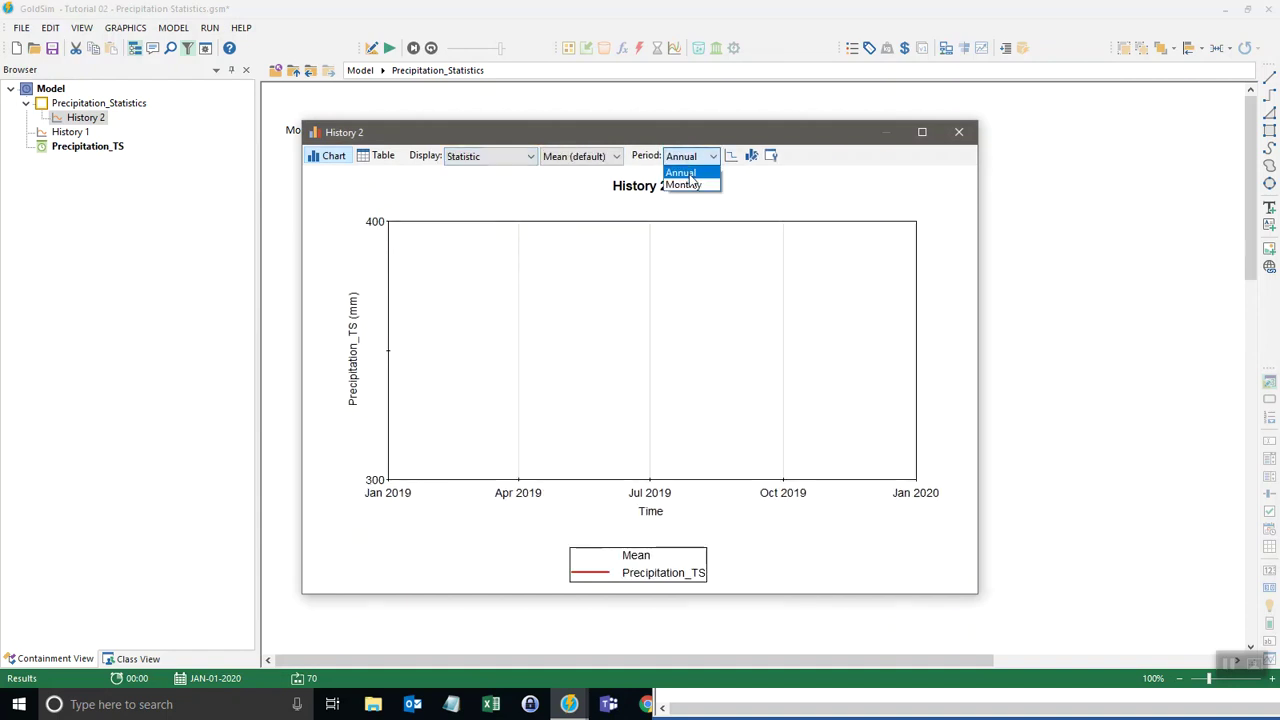
{"action": "left_click", "coordinate": [687, 185]}
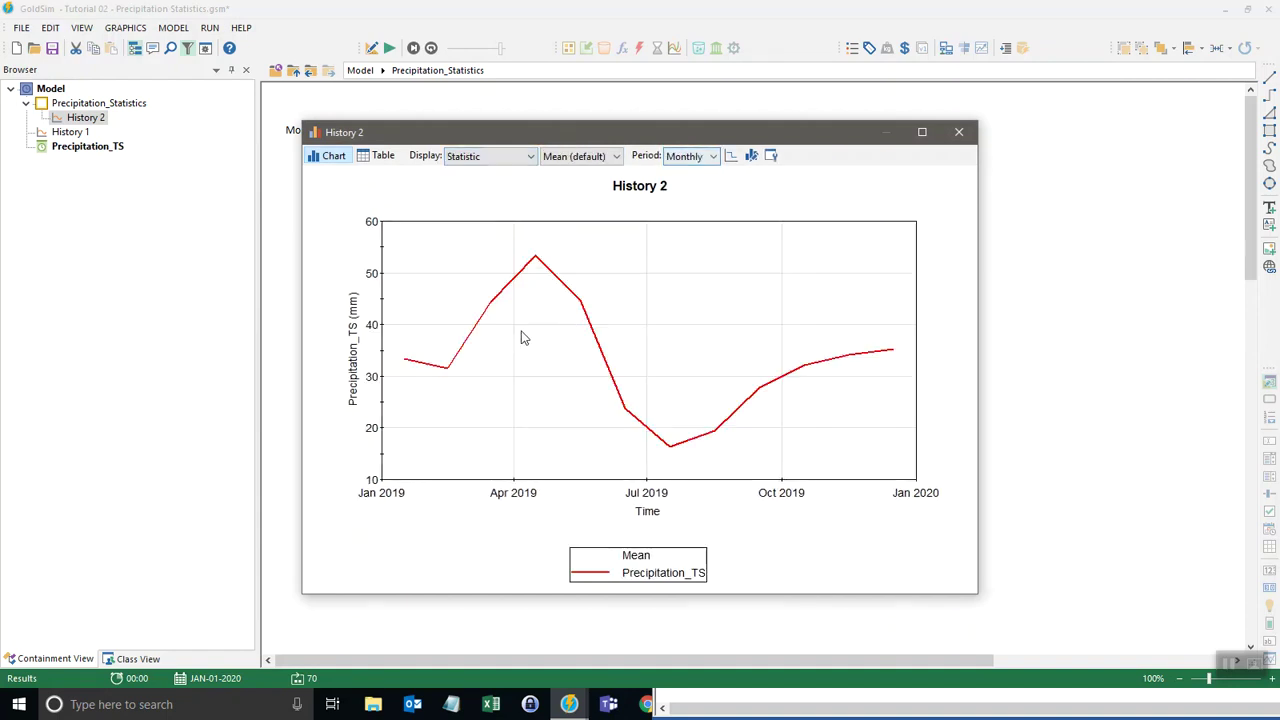
{"action": "left_click", "coordinate": [730, 156]}
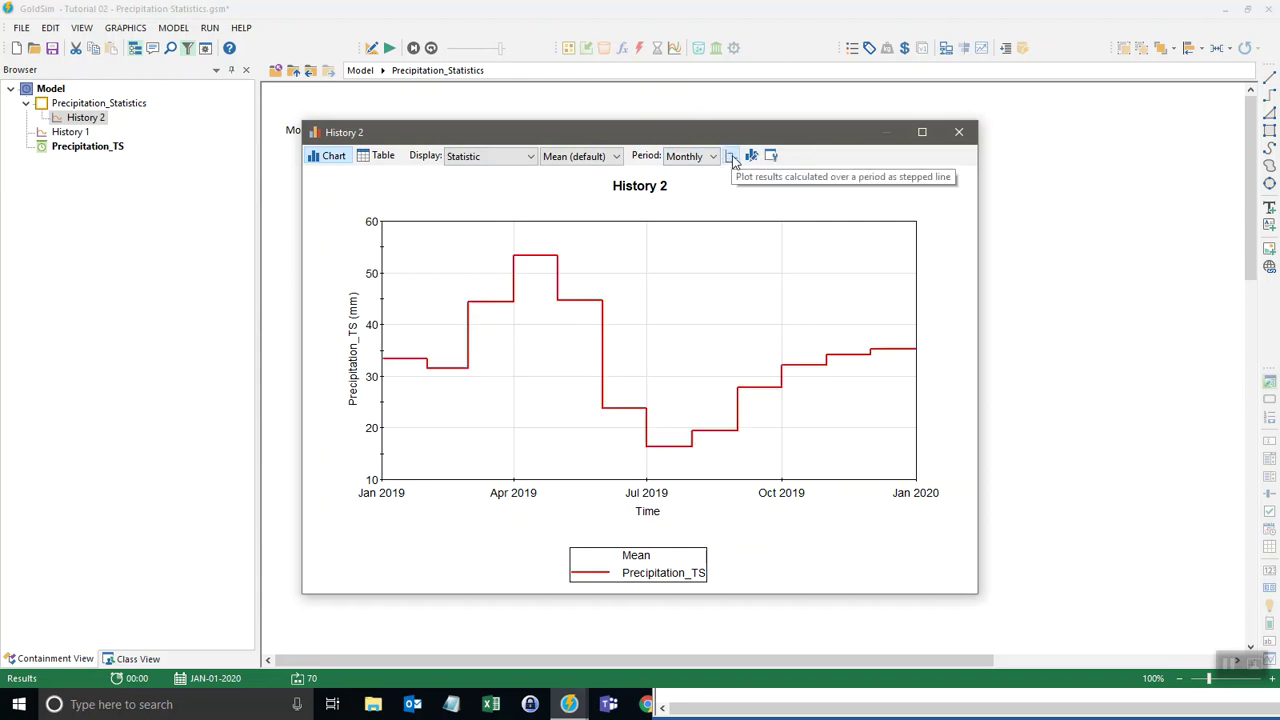
{"action": "left_click", "coordinate": [731, 157]}
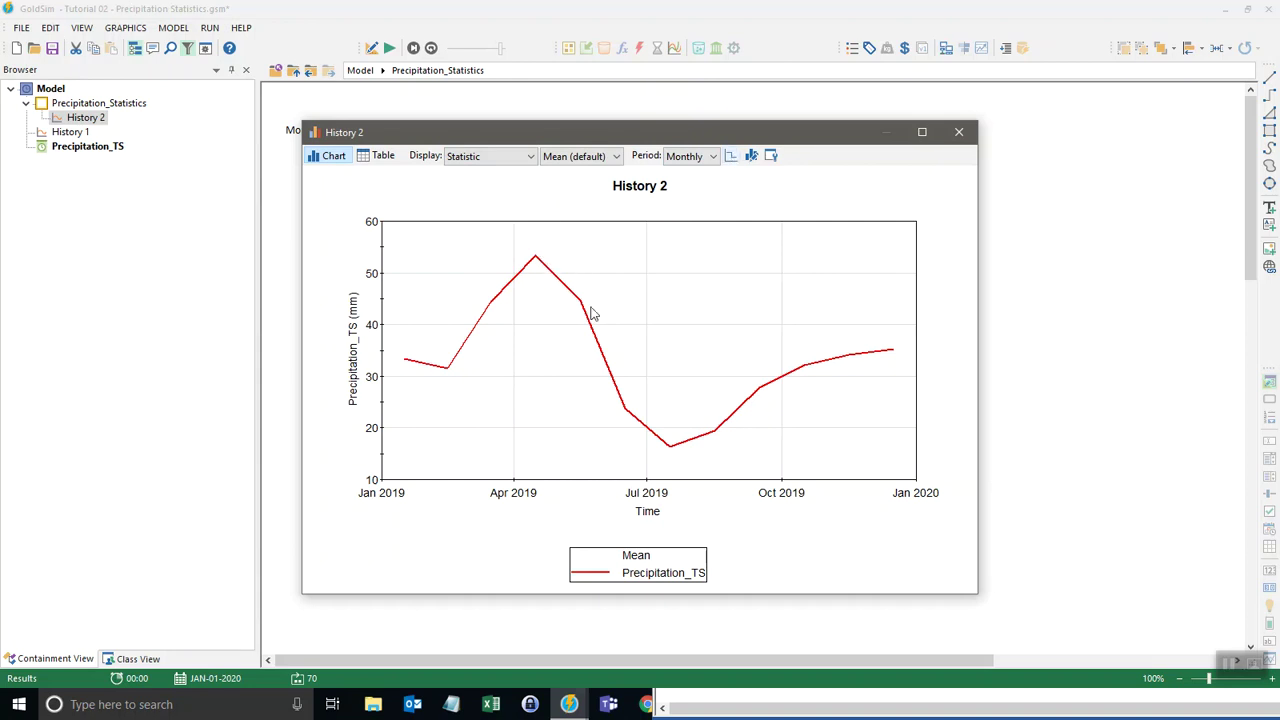
{"action": "left_click", "coordinate": [731, 157]}
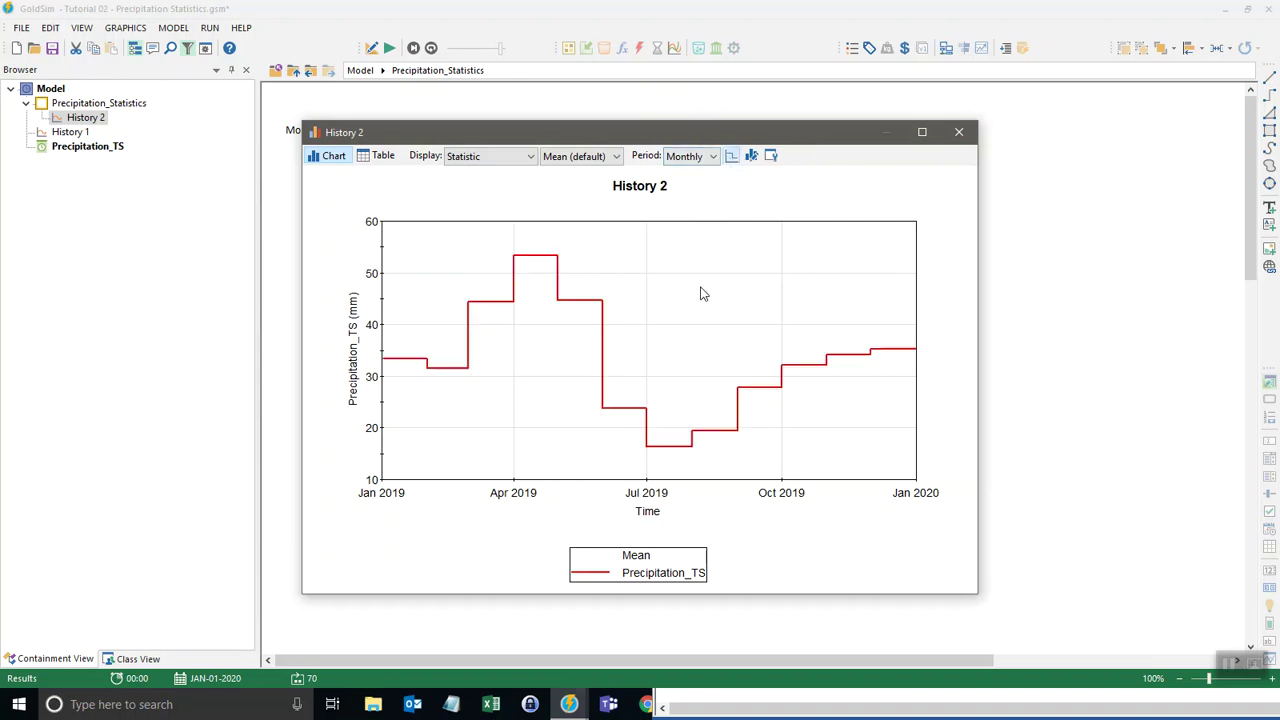
Tabulate the monthly means, check the 2019 annual total of 395.9 mm, then return to monthly
{"action": "left_click", "coordinate": [380, 158]}
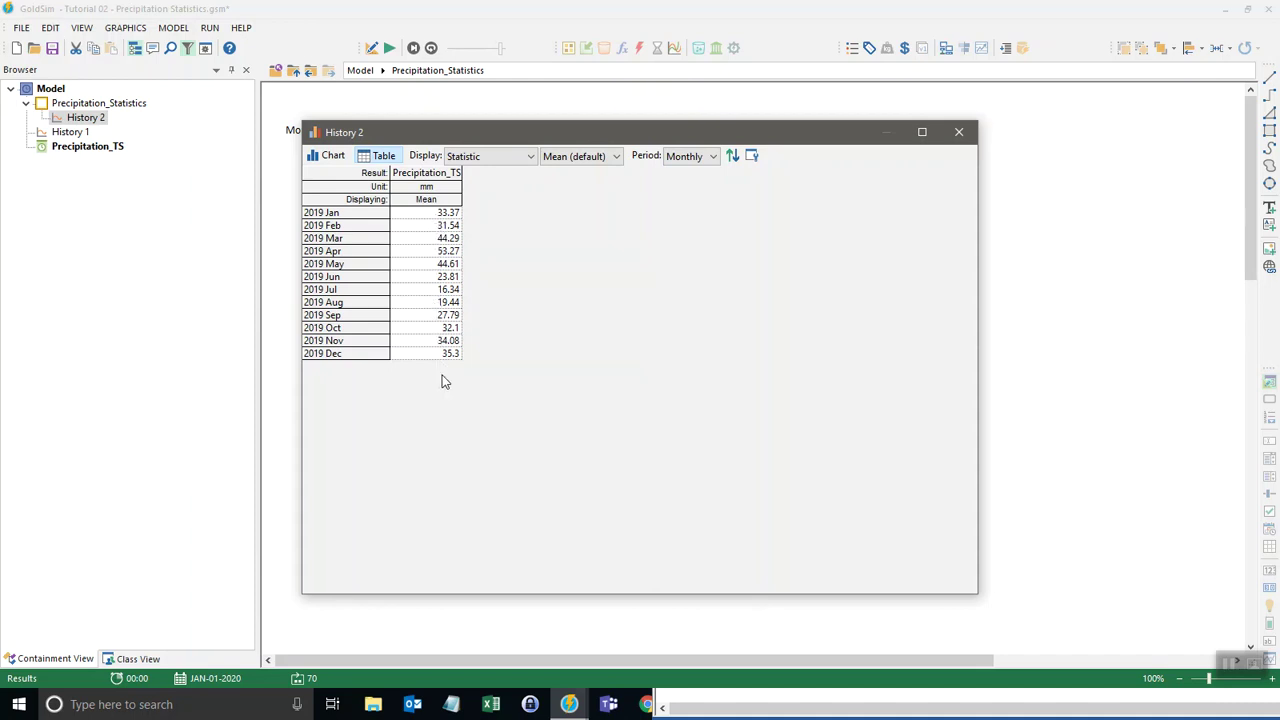
{"action": "left_click", "coordinate": [700, 160]}
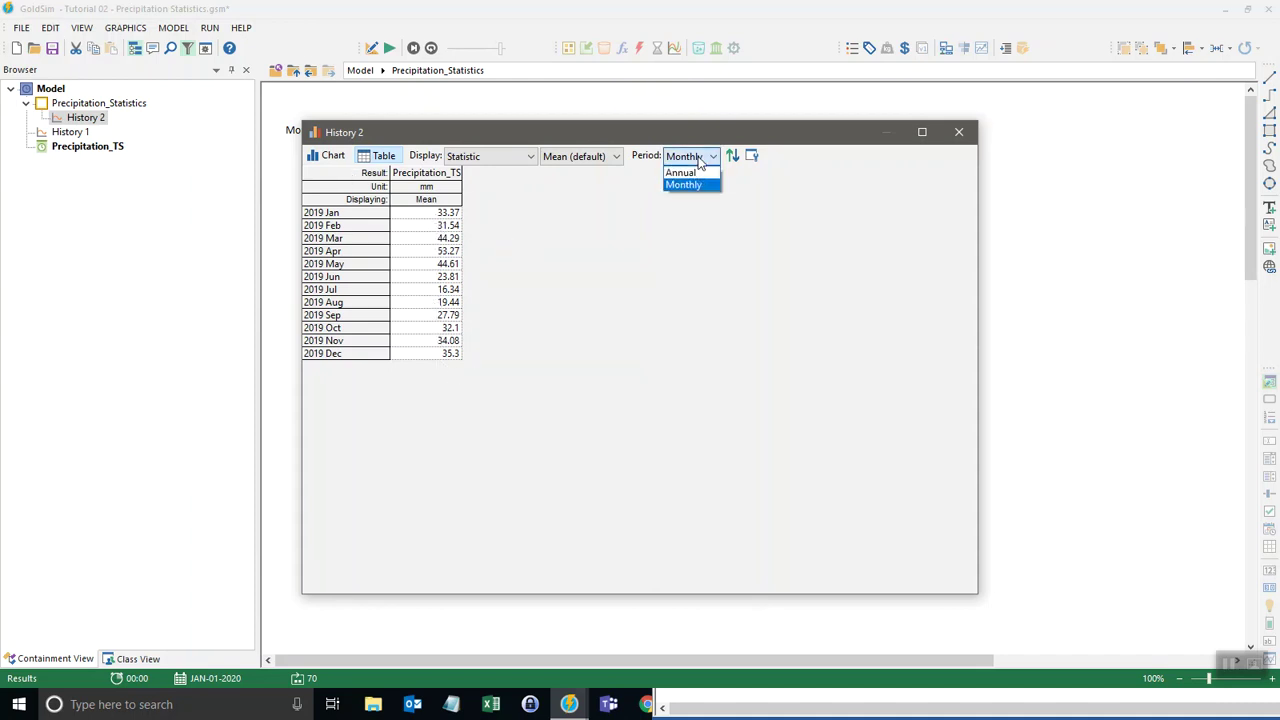
{"action": "left_click", "coordinate": [692, 172]}
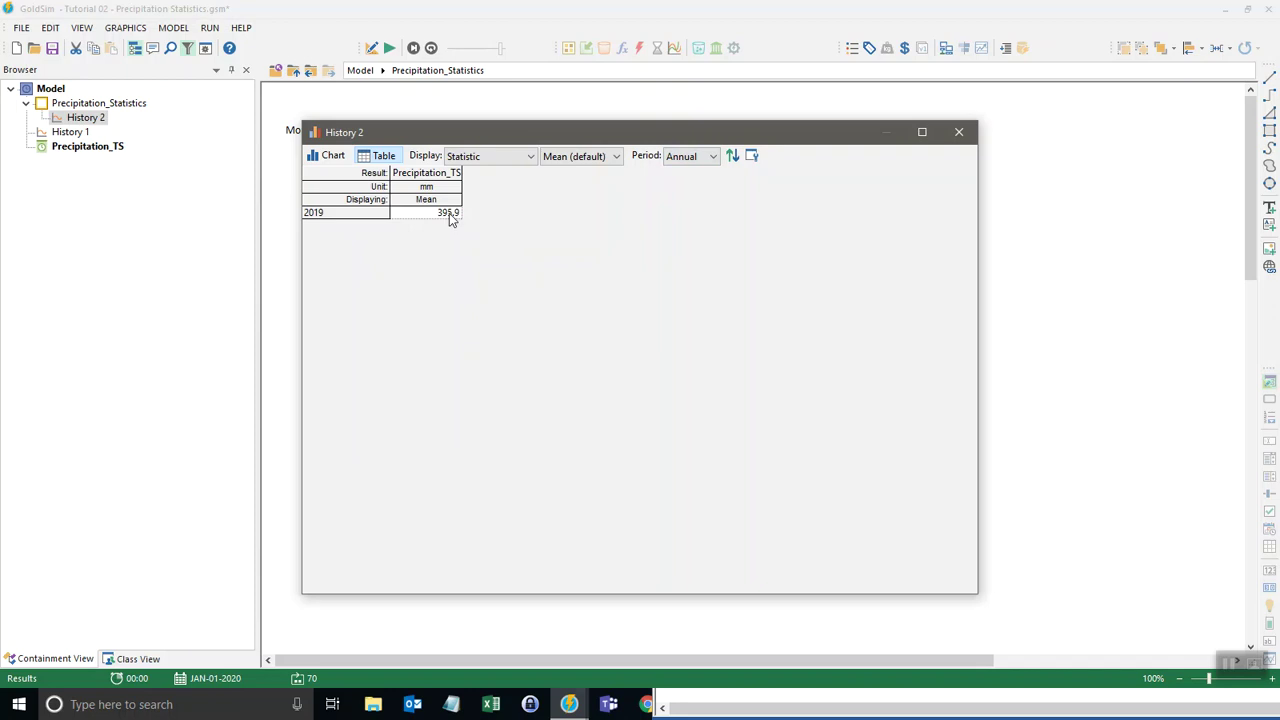
{"action": "left_click", "coordinate": [678, 156]}
{"action": "left_click", "coordinate": [677, 173]}
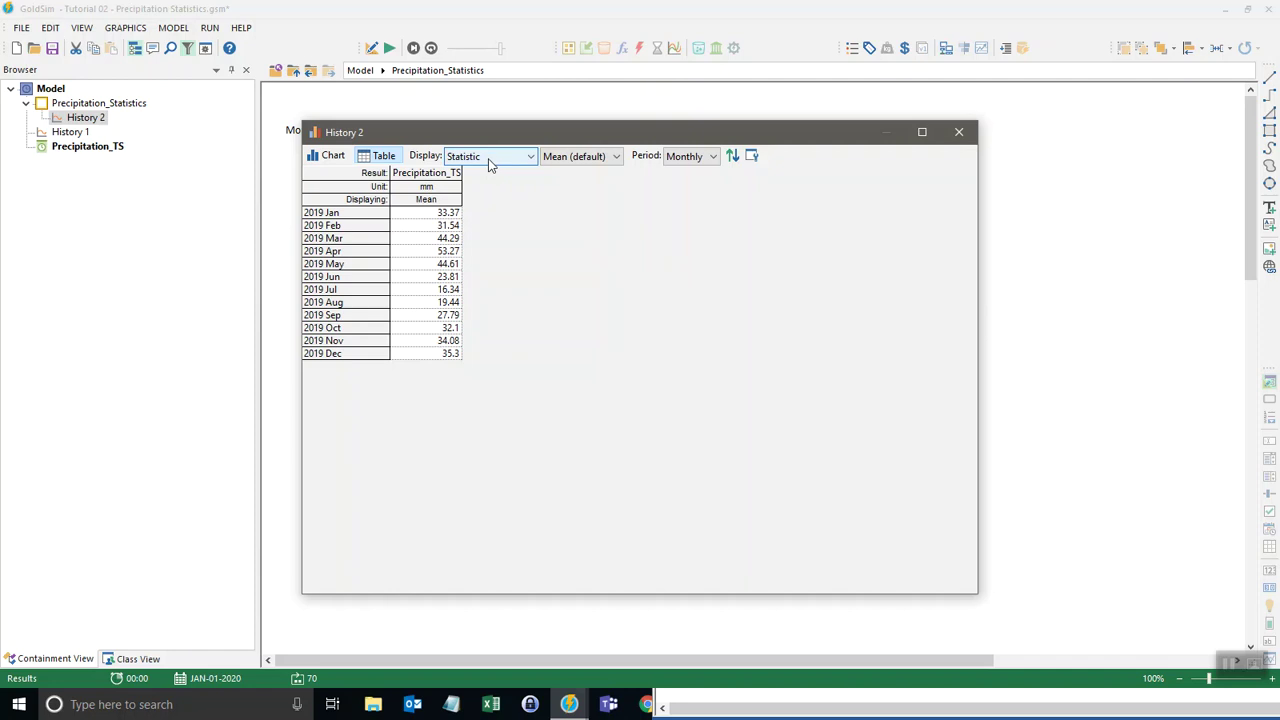
Close the results, return to Edit Mode, and add two more Precipitation_TS results to History 2
{"action": "left_click", "coordinate": [958, 133]}
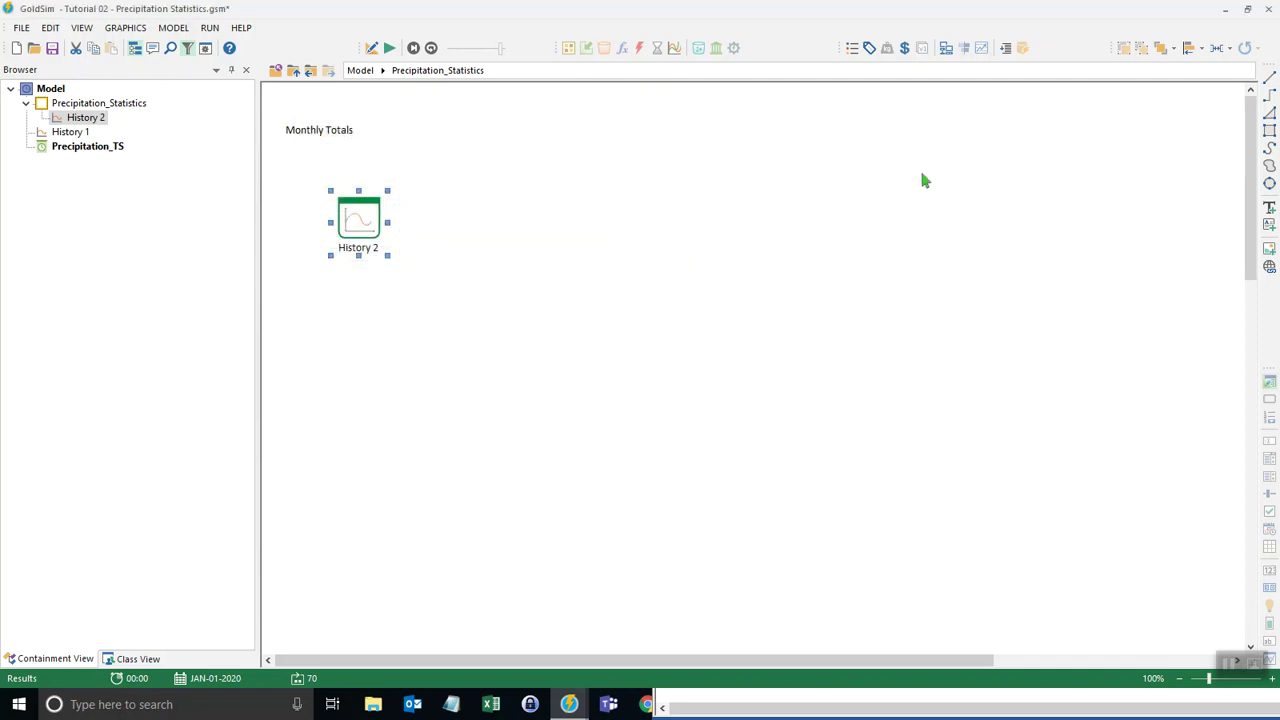
{"action": "left_click", "coordinate": [372, 52]}
{"action": "left_click", "coordinate": [632, 402]}
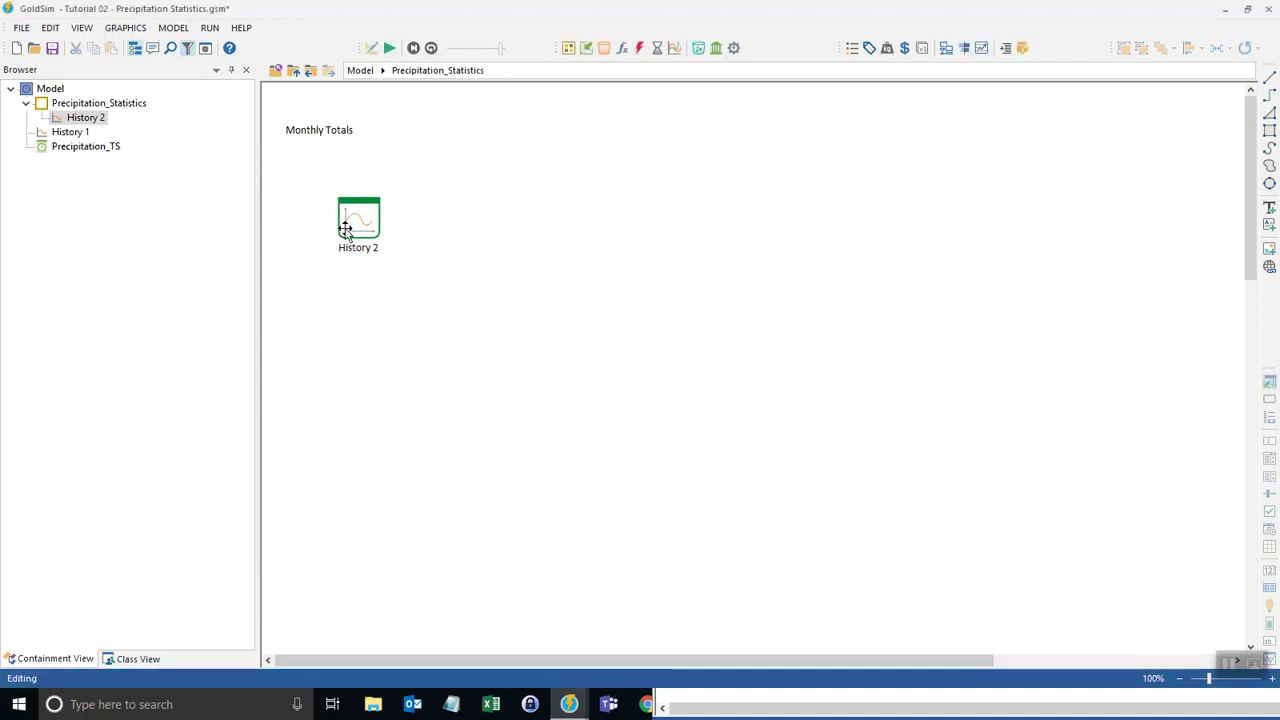
{"action": "double_click", "coordinate": [347, 220]}
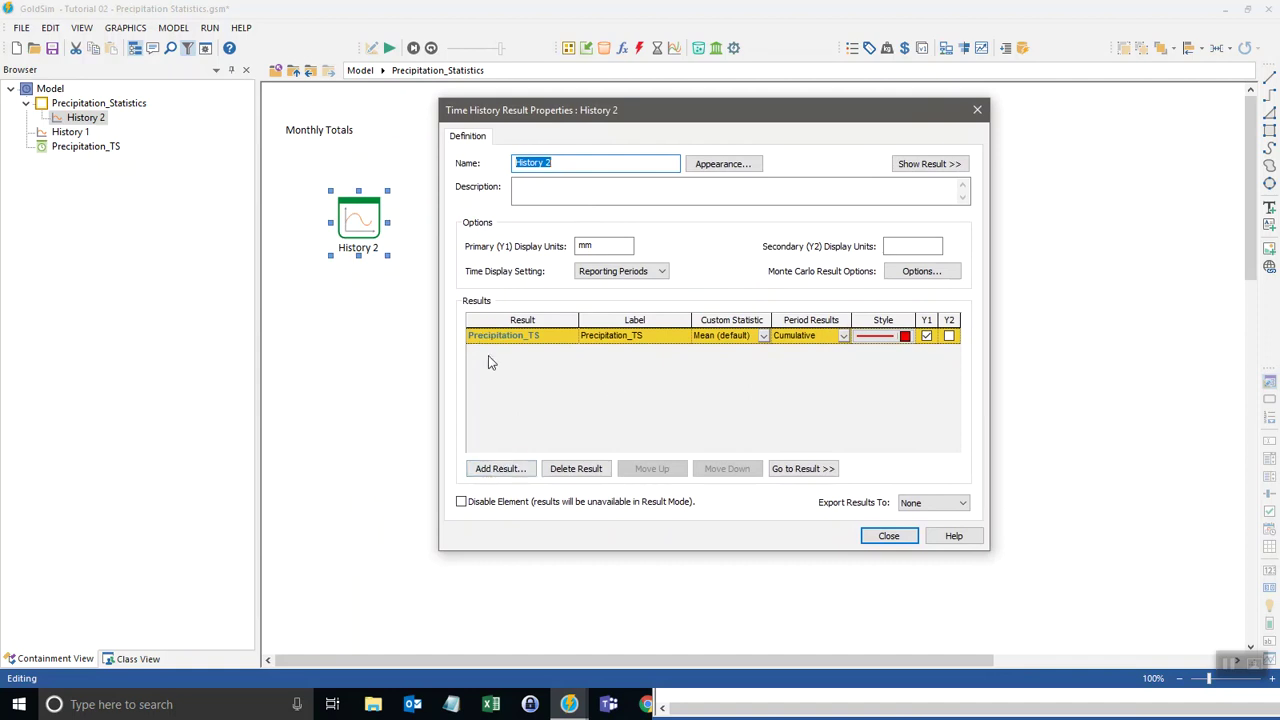
{"action": "left_click", "coordinate": [498, 469]}
{"action": "left_click", "coordinate": [662, 248]}
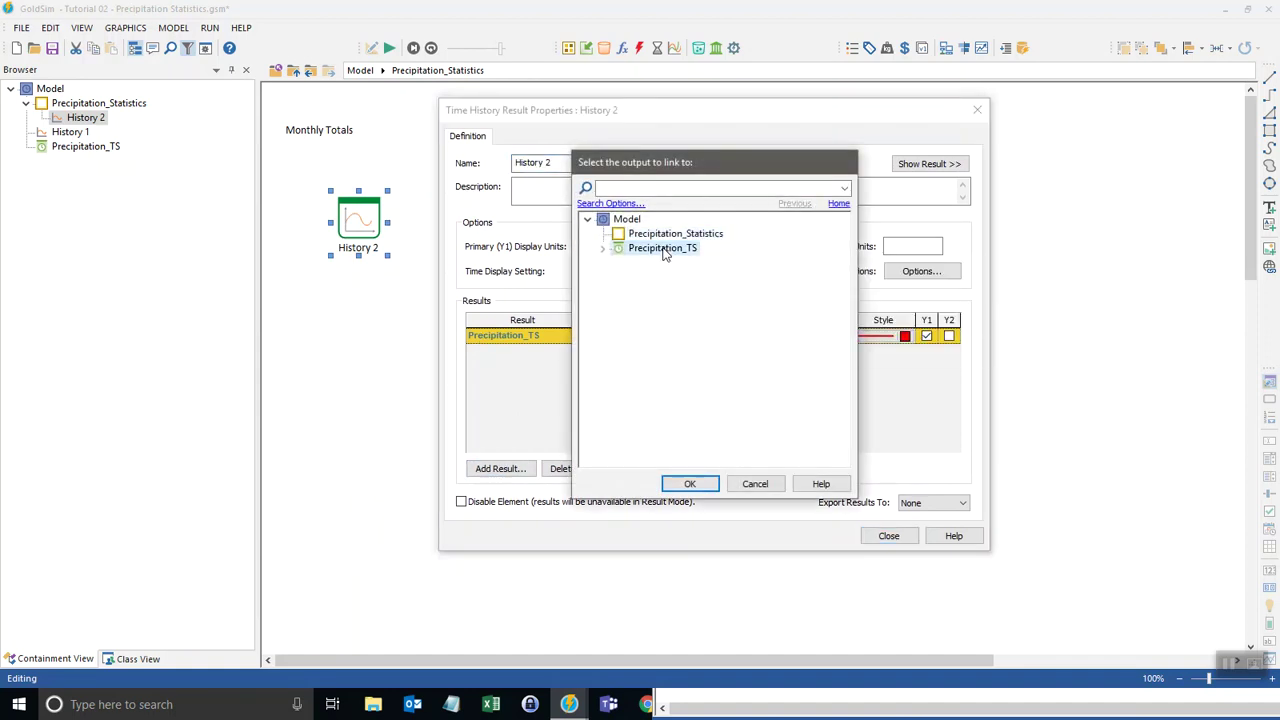
{"action": "left_click", "coordinate": [665, 485]}
{"action": "left_click", "coordinate": [498, 469]}
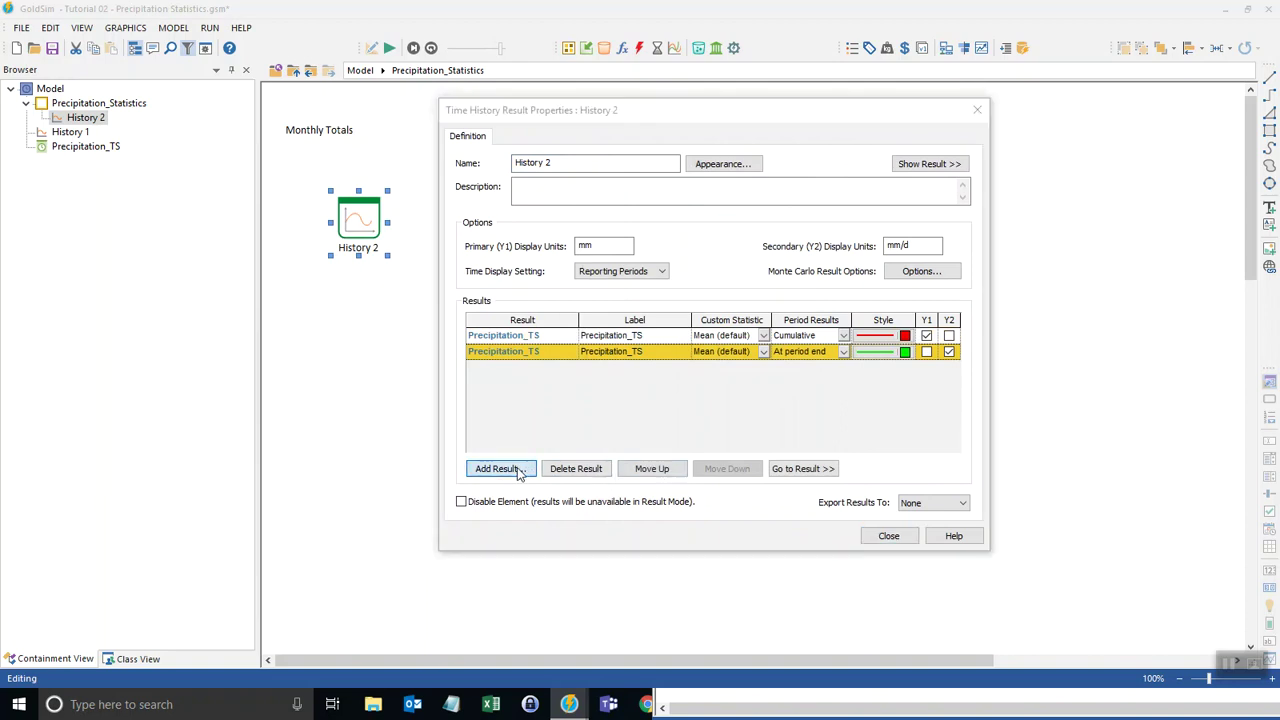
{"action": "left_click", "coordinate": [655, 248]}
{"action": "left_click", "coordinate": [691, 484]}
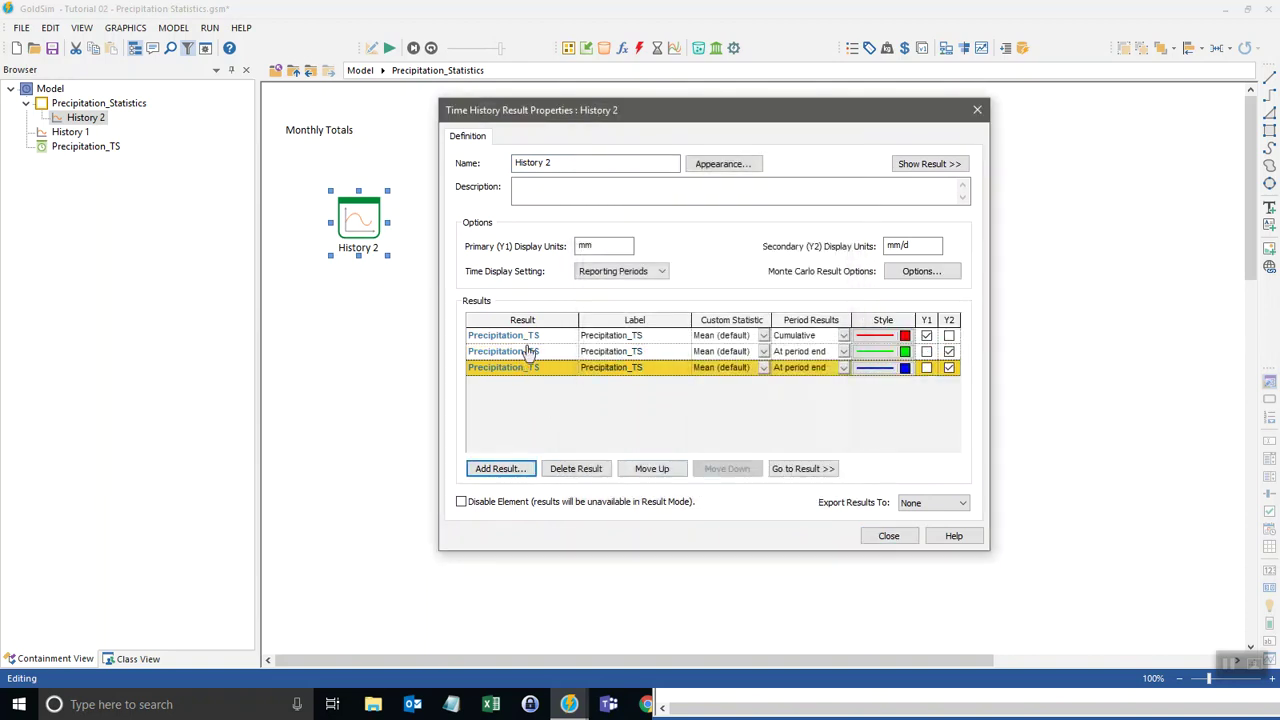
Make the second and third Precipitation_TS results cumulative per period
{"action": "left_click", "coordinate": [843, 351]}
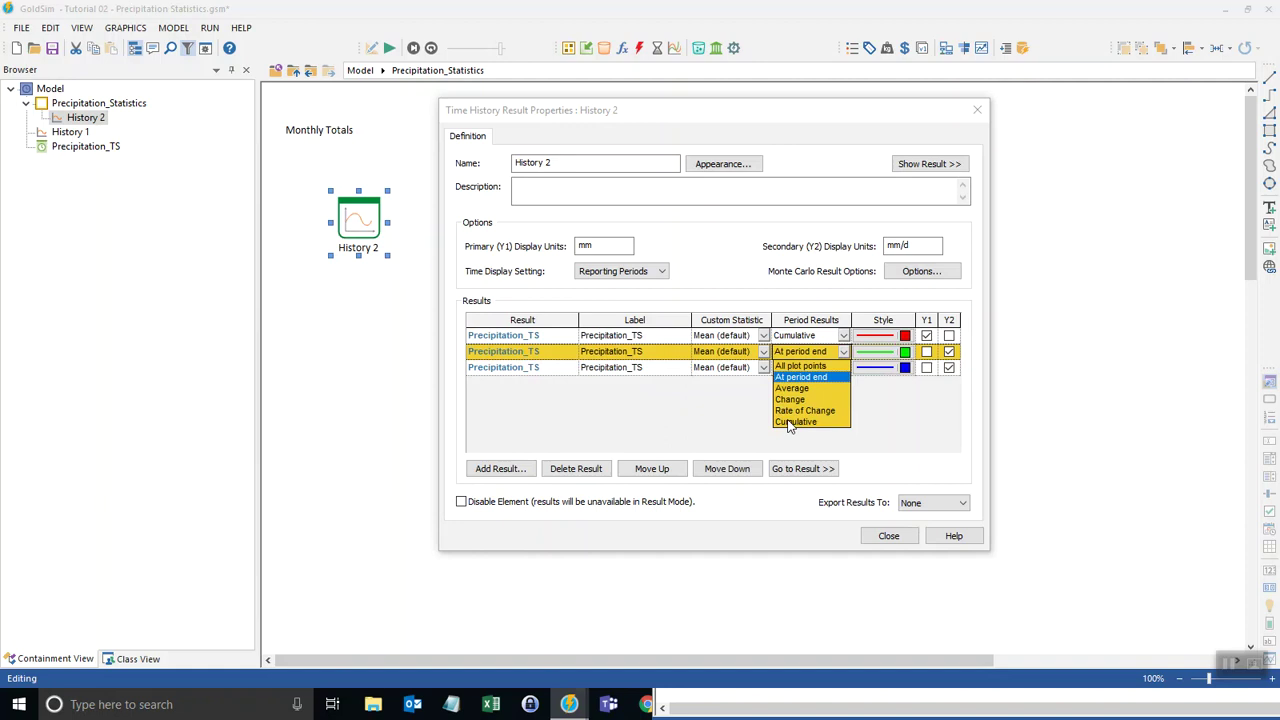
{"action": "left_click", "coordinate": [790, 421]}
{"action": "left_click", "coordinate": [842, 368]}
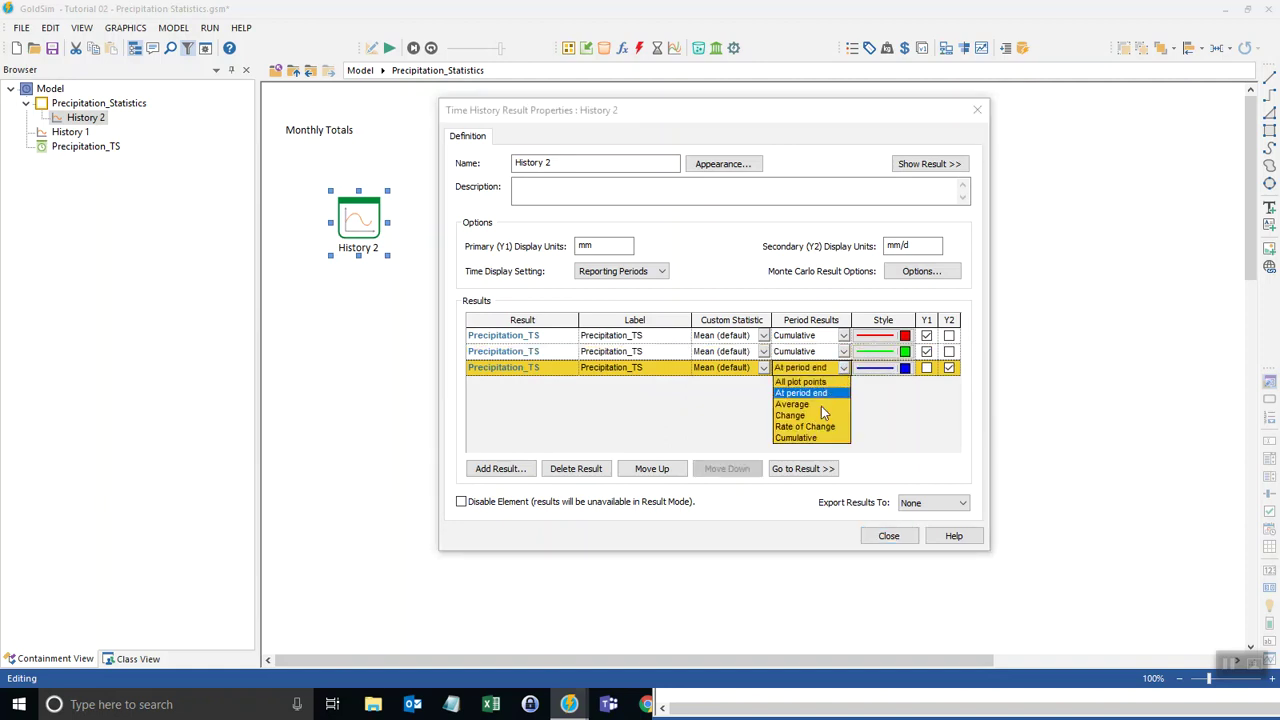
{"action": "left_click", "coordinate": [797, 438]}
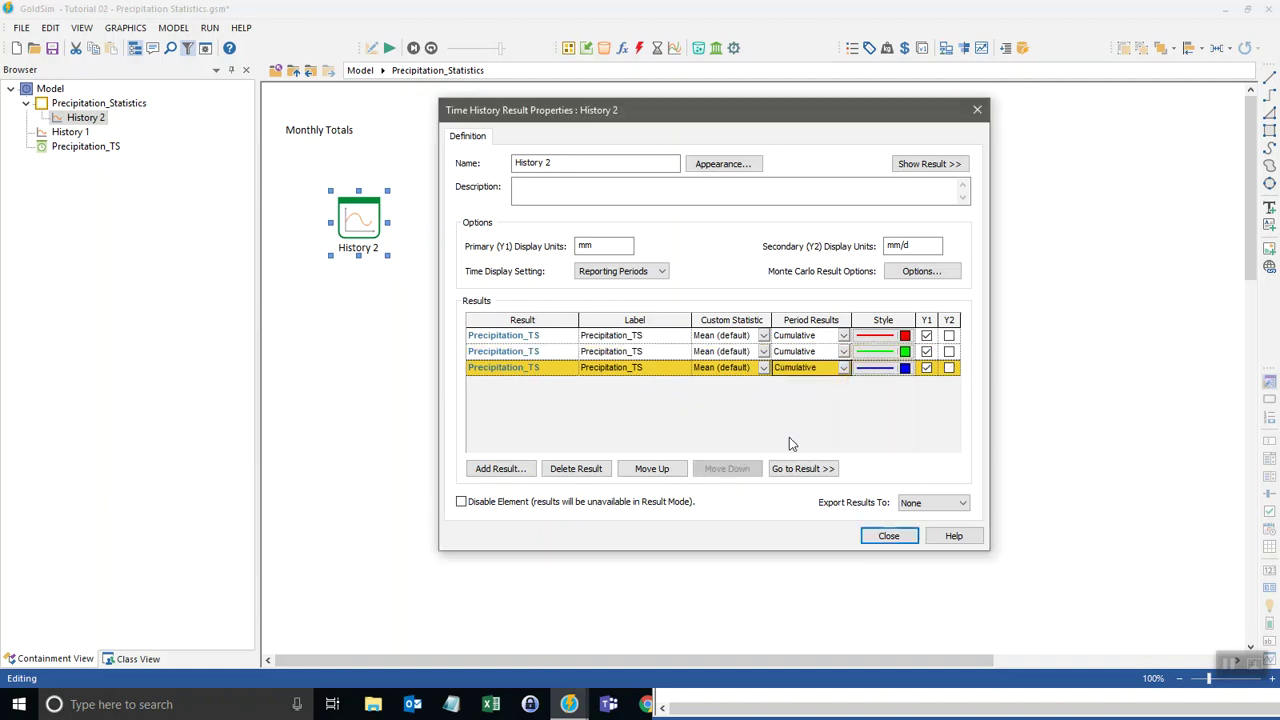
Set the first result to the 10th percentile and the third to the 90th percentile
{"action": "left_click", "coordinate": [764, 336]}
{"action": "left_click", "coordinate": [716, 388]}
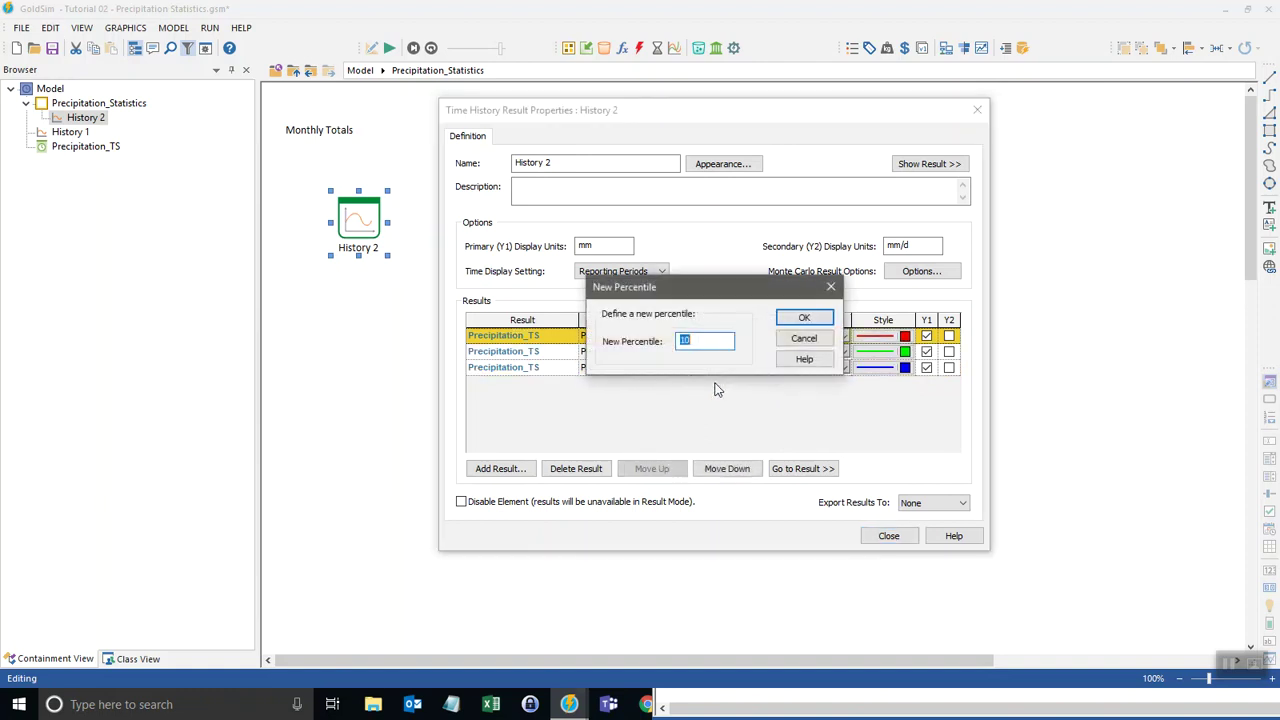
{"action": "left_click", "coordinate": [804, 318]}
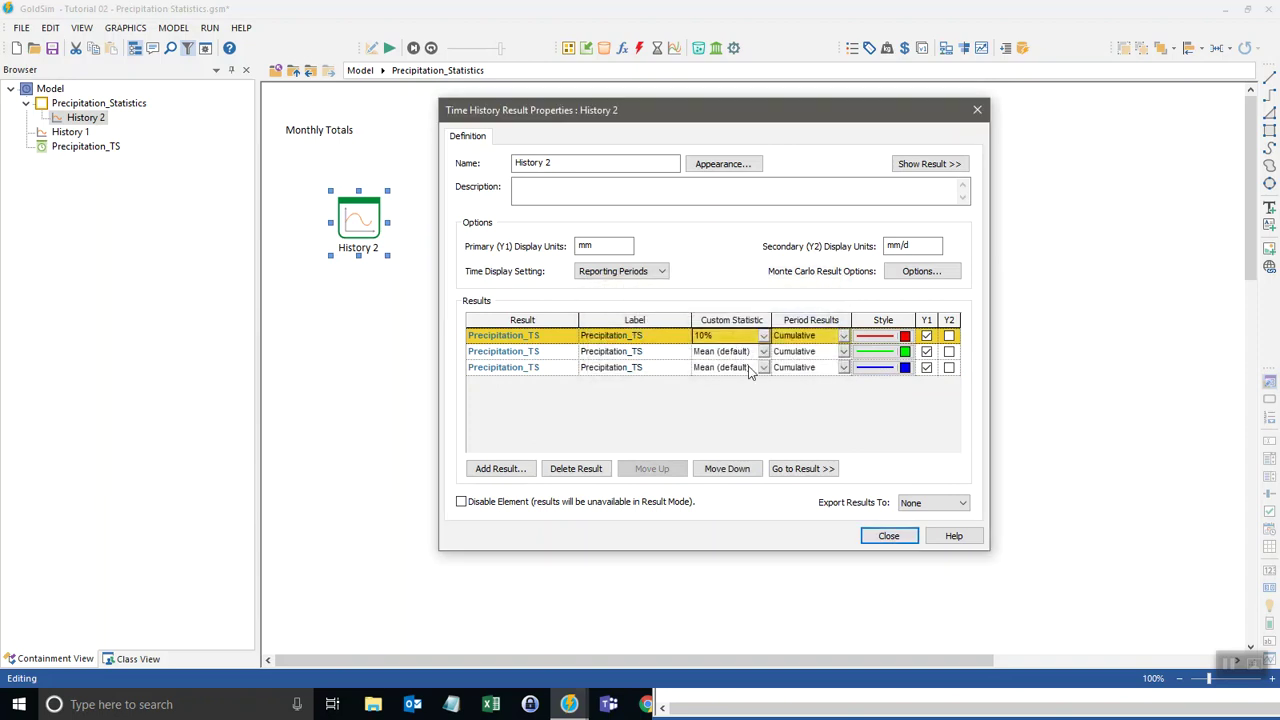
{"action": "left_click", "coordinate": [763, 368]}
{"action": "left_click", "coordinate": [717, 419]}
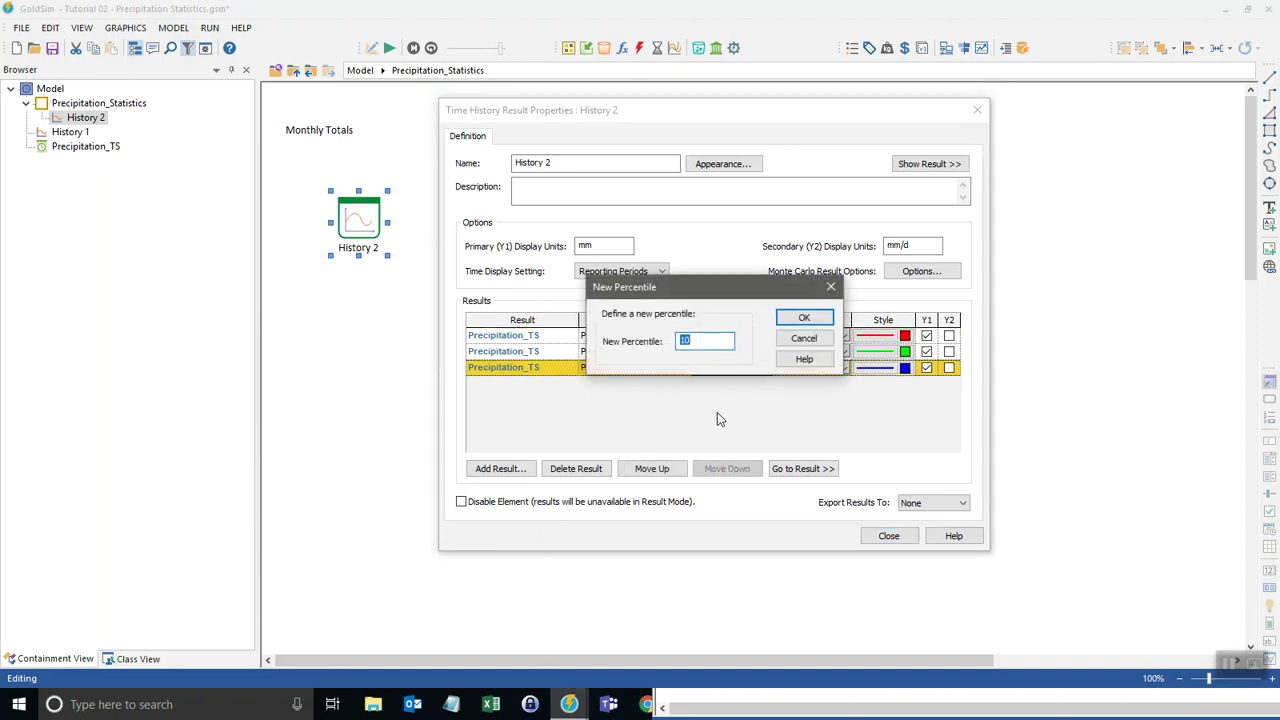
{"action": "type", "text": "90"}
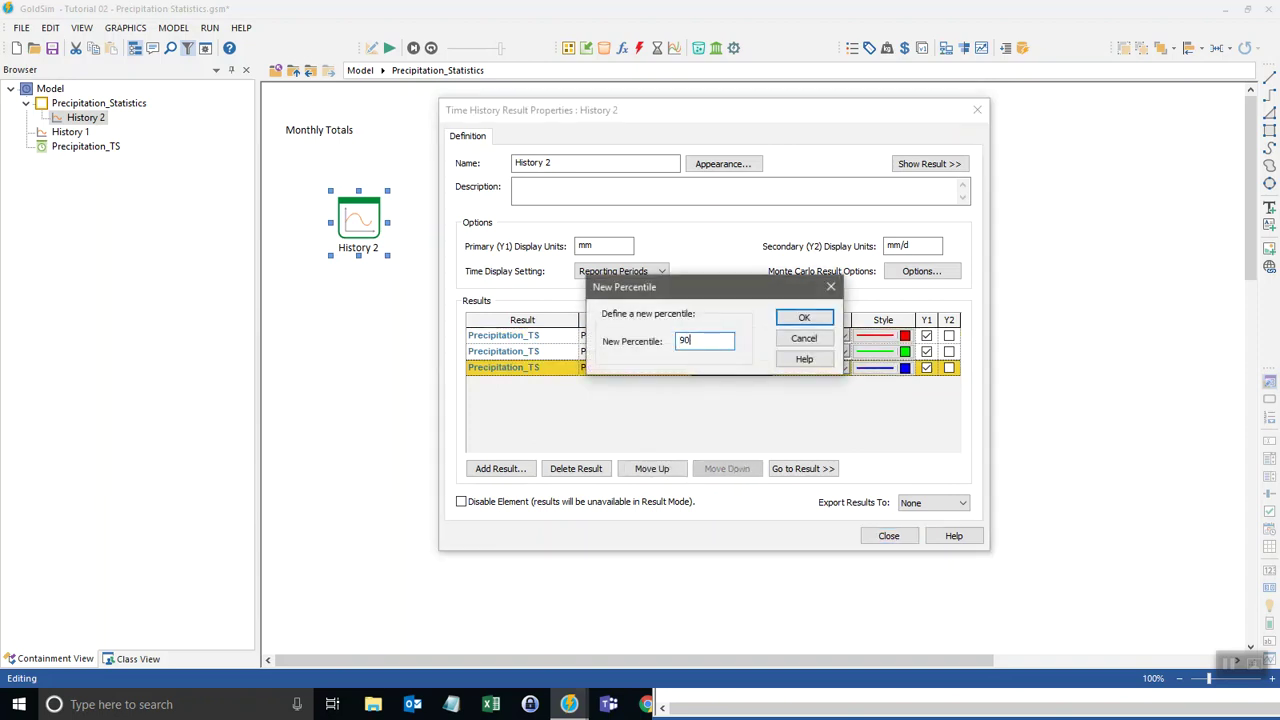
{"action": "left_click", "coordinate": [804, 320]}
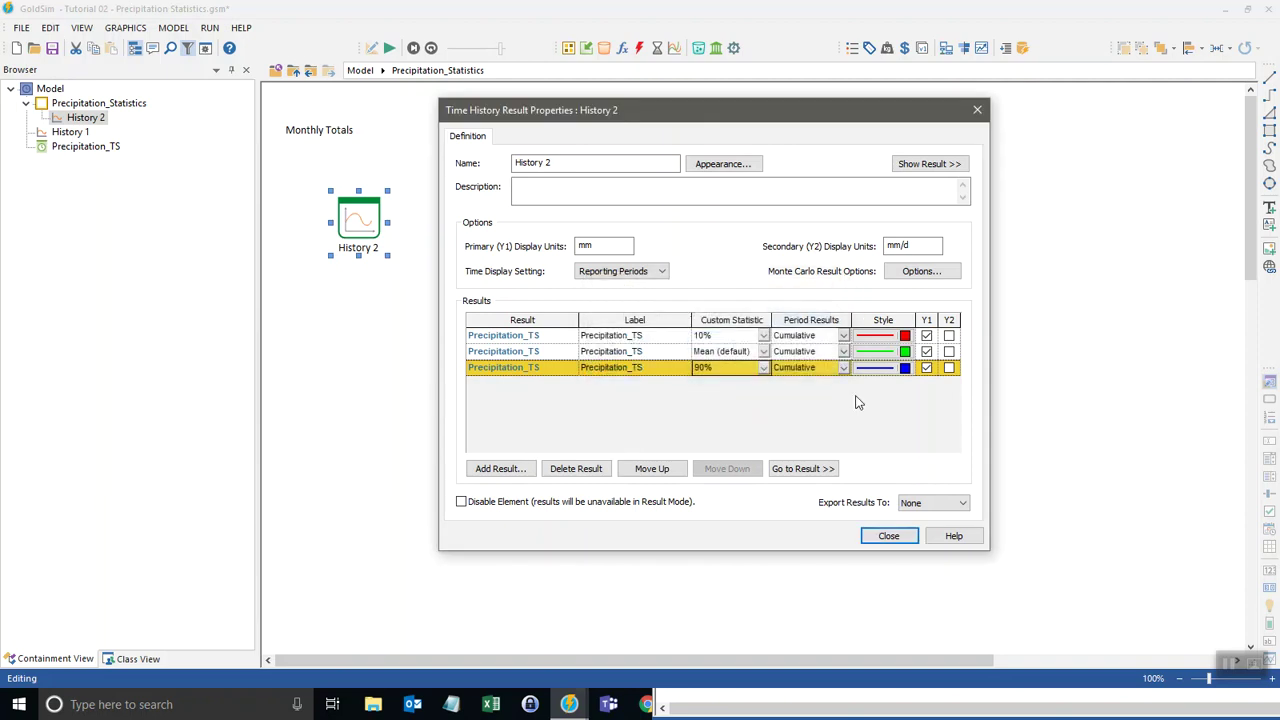
{"action": "left_click", "coordinate": [886, 537]}
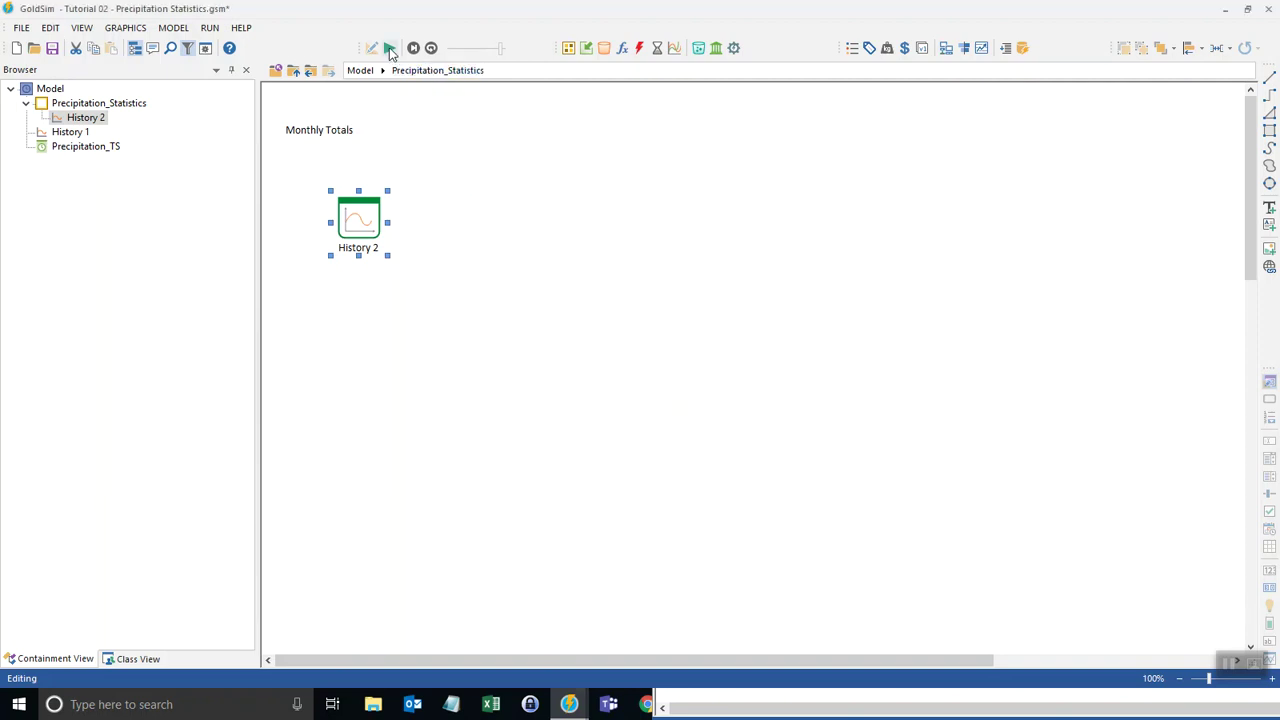
Run the model and show History 2's Custom Statistics as a table
{"action": "left_click", "coordinate": [389, 47]}
{"action": "key", "text": "Return"}
{"action": "double_click", "coordinate": [358, 215]}
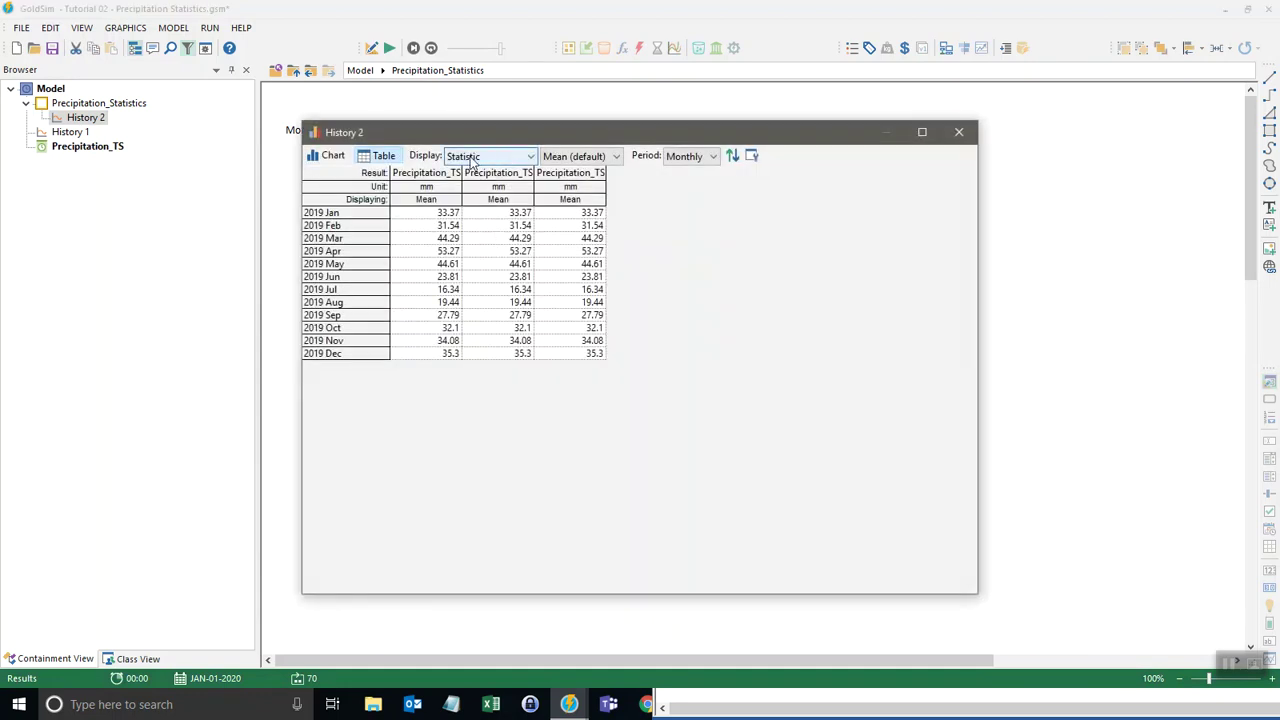
{"action": "left_click", "coordinate": [478, 160]}
{"action": "left_click", "coordinate": [484, 220]}
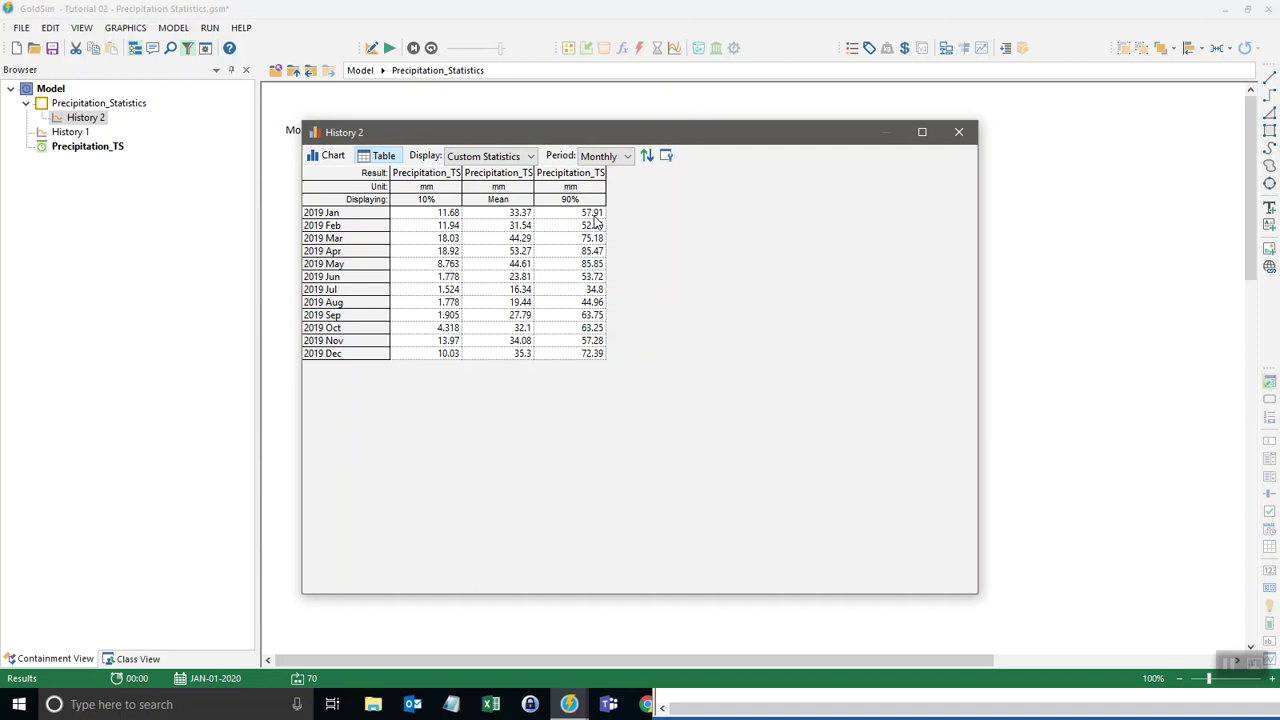
Compare the 10%, mean and 90% statistics as chart and table, then close the window
{"action": "left_click", "coordinate": [326, 160]}
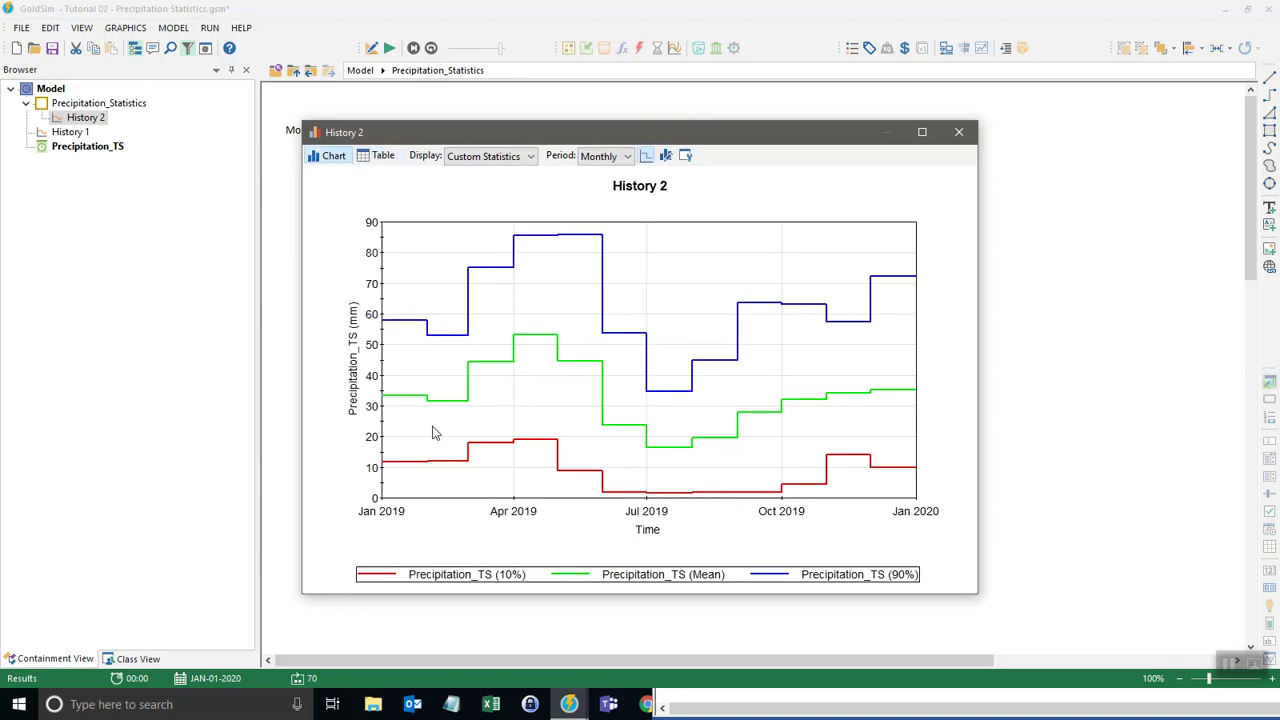
{"action": "left_click", "coordinate": [381, 160]}
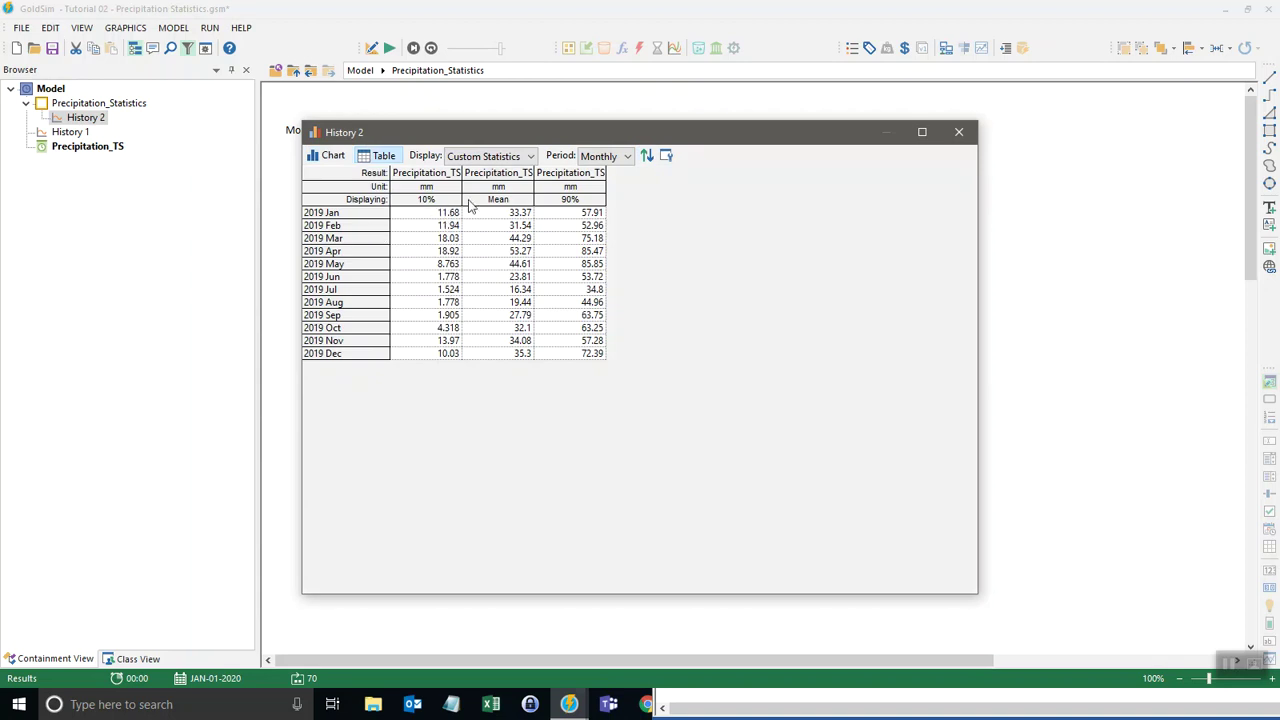
{"action": "left_click_drag", "start_coordinate": [507, 132], "coordinate": [629, 112]}
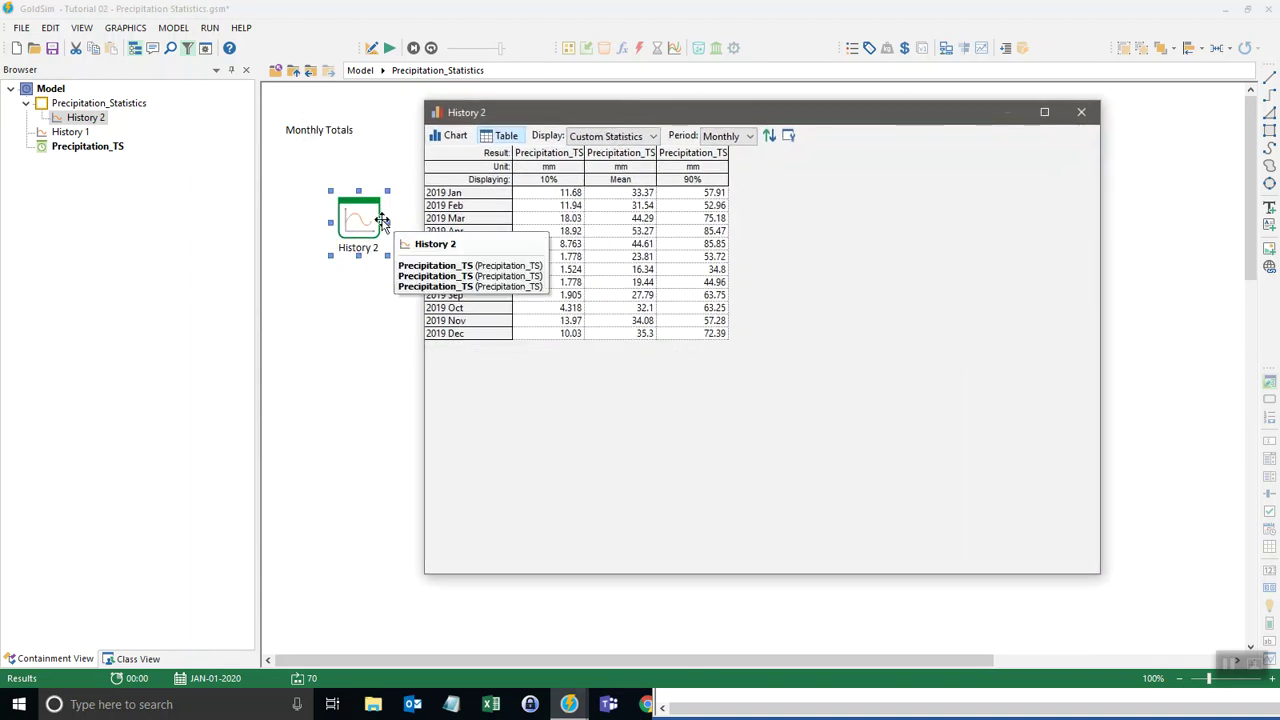
{"action": "left_click", "coordinate": [1081, 112]}
{"action": "left_click", "coordinate": [508, 296]}
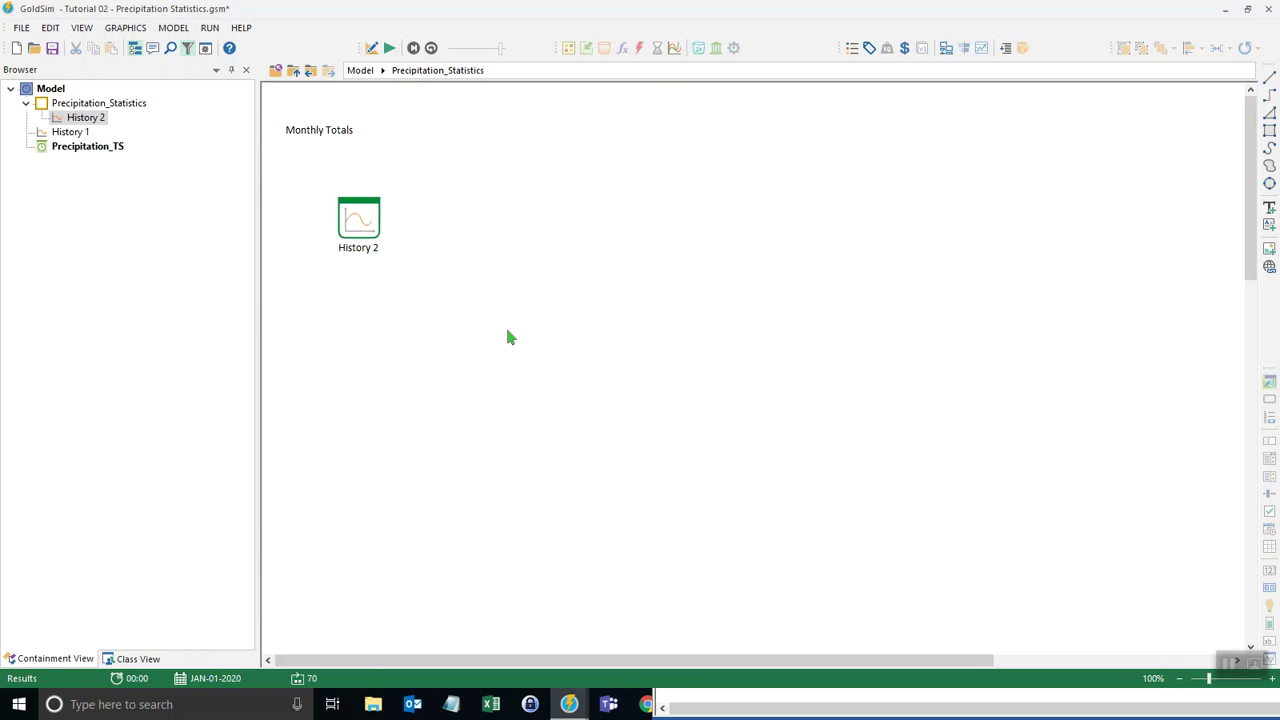
Back in edit mode at the top Model level, insert an Expression named Rain_Today
{"action": "key", "text": "F4"}
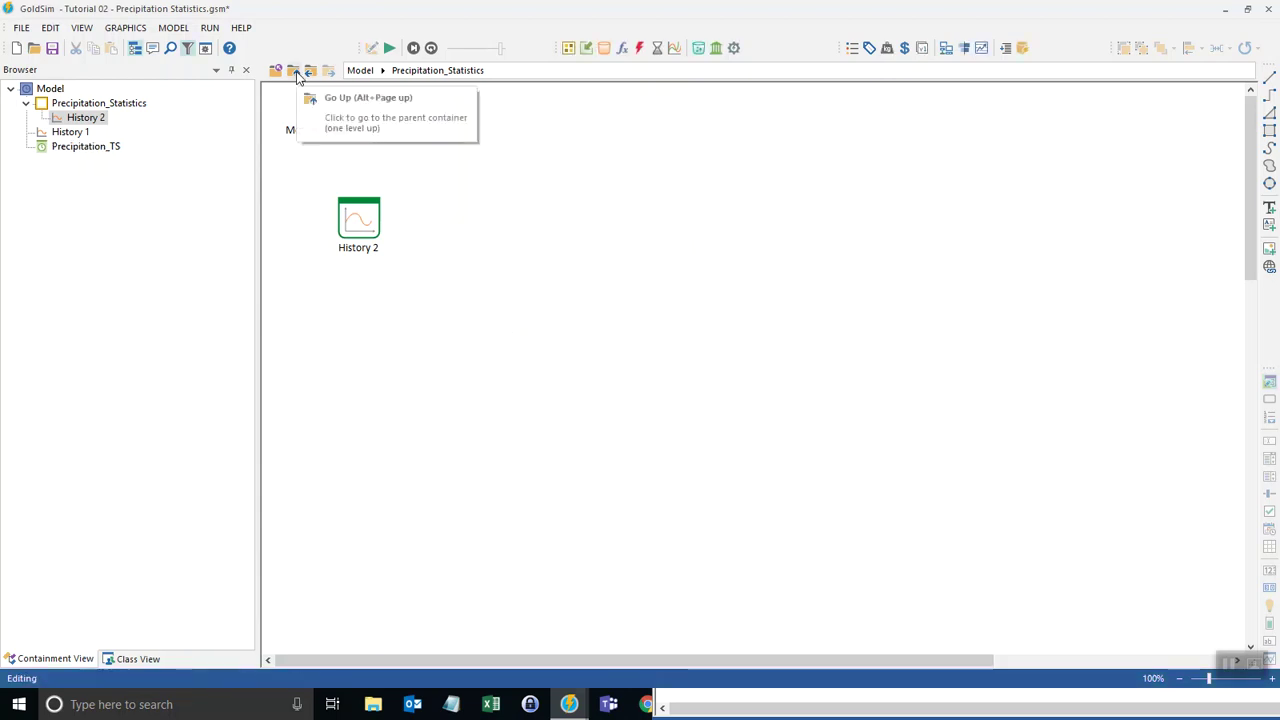
{"action": "left_click_drag", "start_coordinate": [359, 218], "coordinate": [347, 195]}
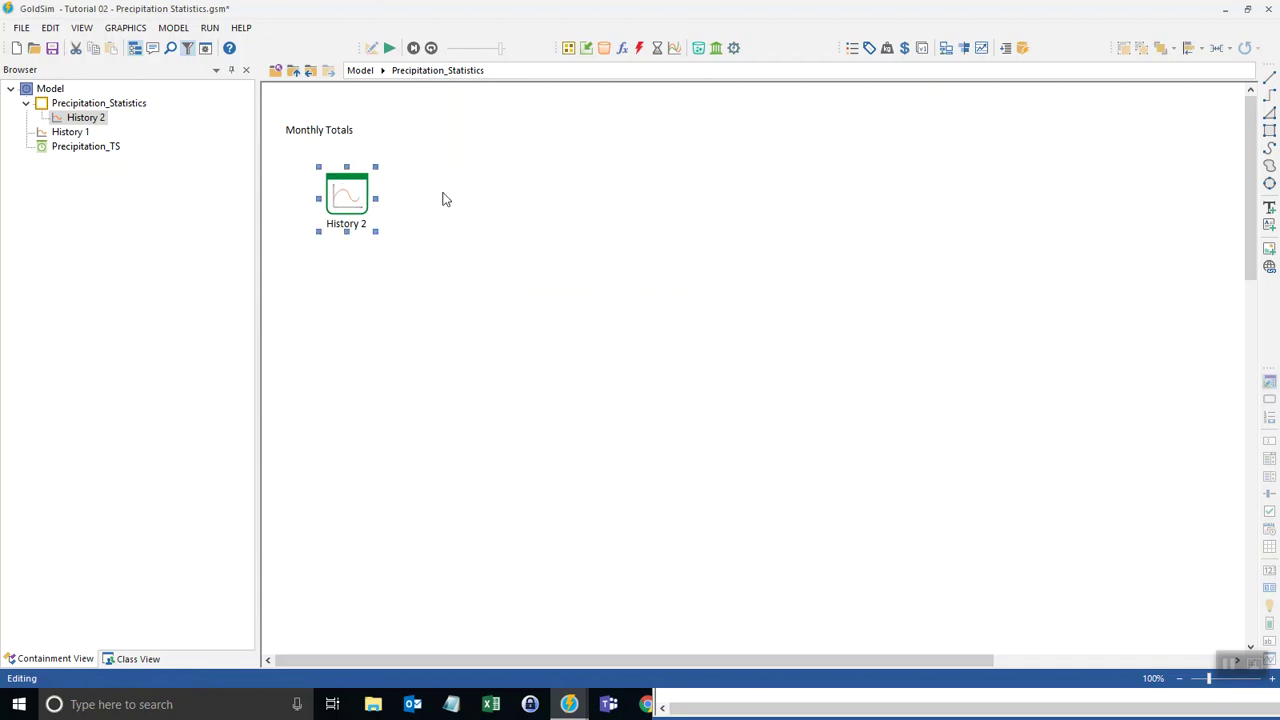
{"action": "left_click", "coordinate": [293, 70]}
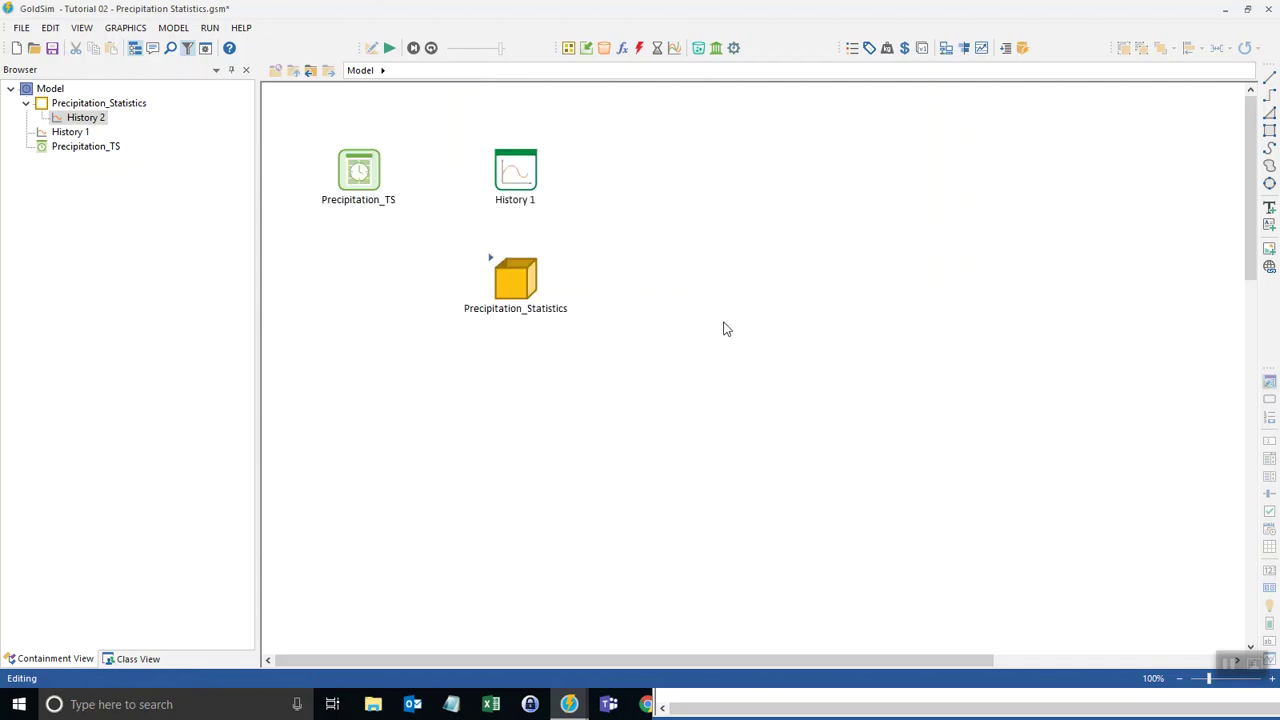
{"action": "left_click", "coordinate": [622, 50]}
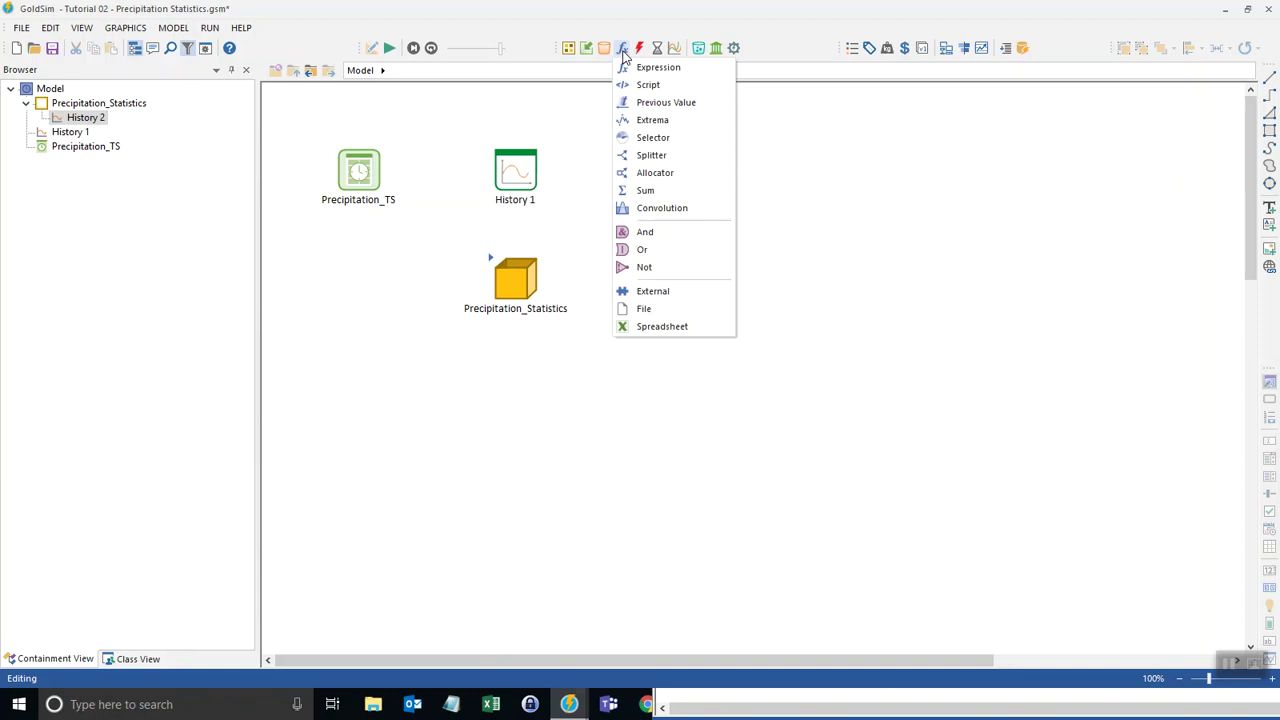
{"action": "left_click", "coordinate": [652, 68]}
{"action": "left_click", "coordinate": [360, 280]}
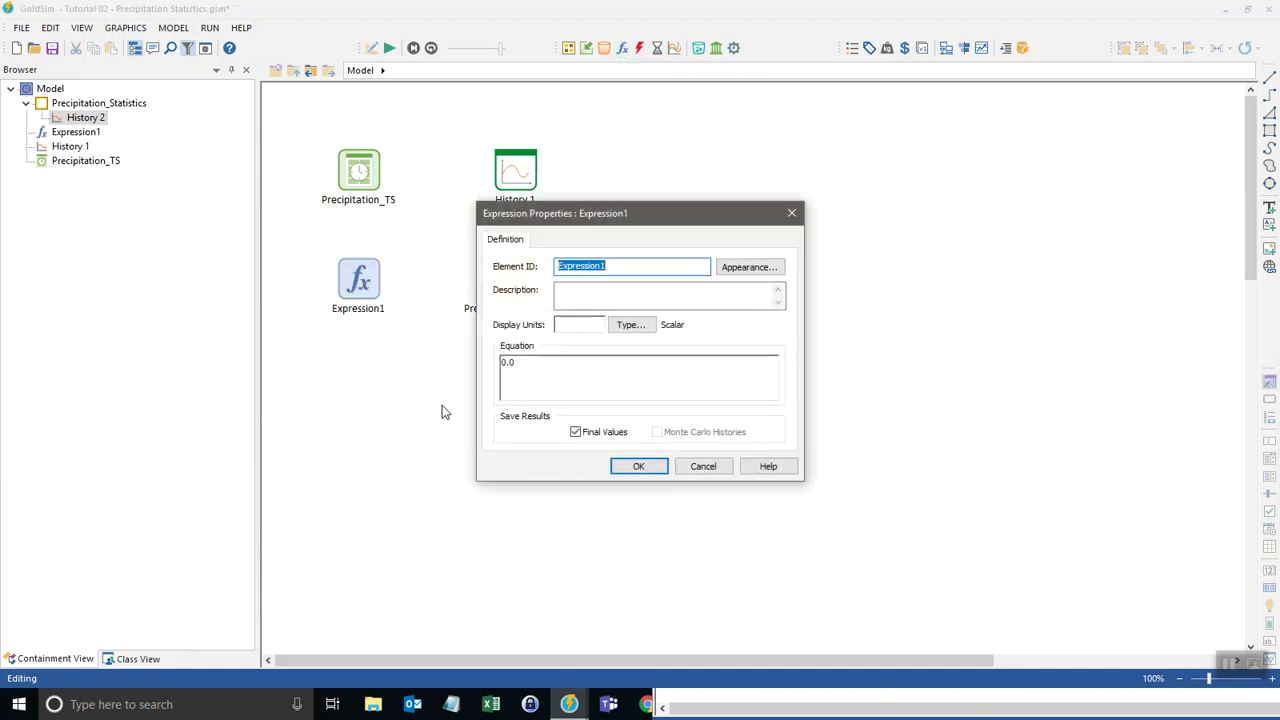
{"action": "type", "text": "Rain_Today"}
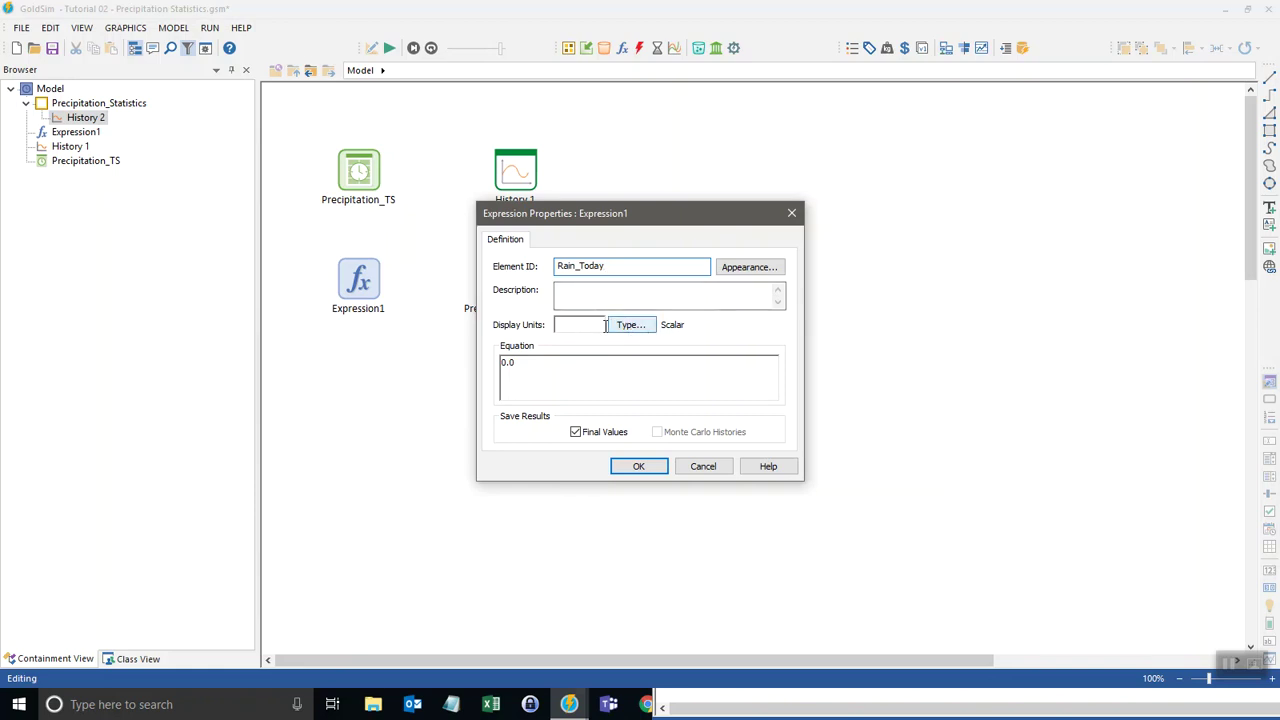
Make Rain_Today a Condition defined as Precipitation_TS > 0 mm/d
{"action": "left_click", "coordinate": [630, 327]}
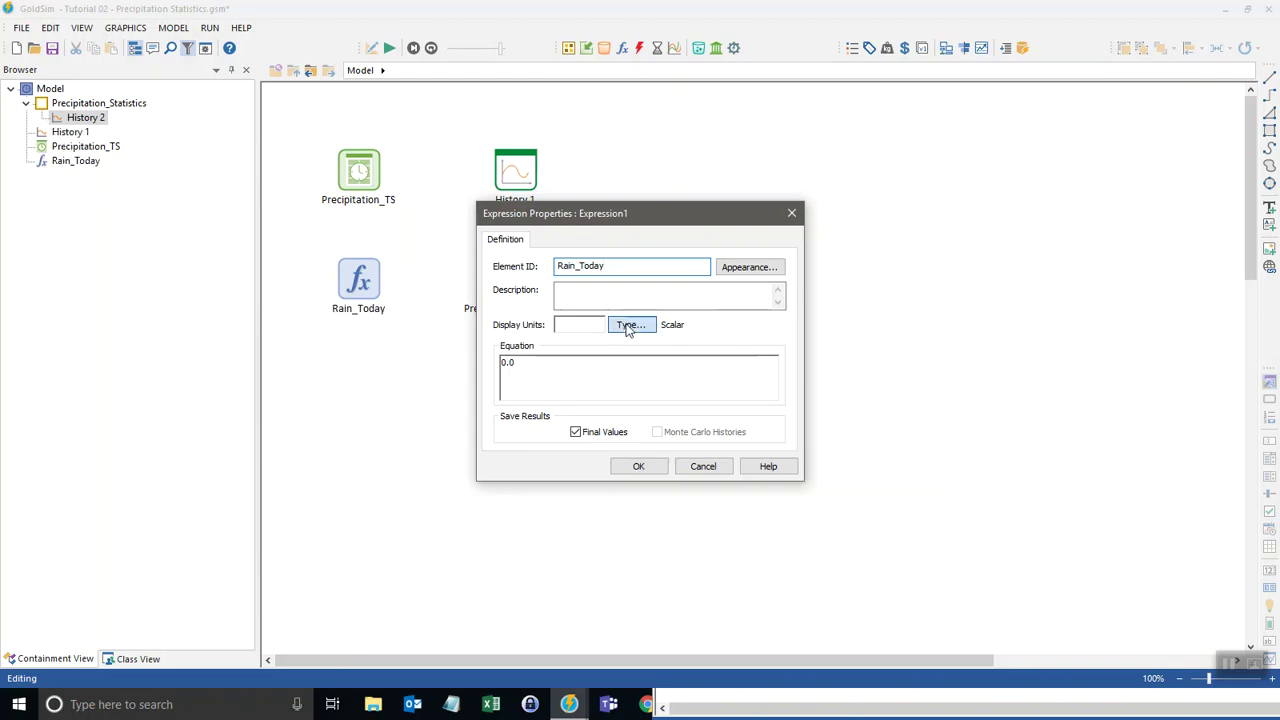
{"action": "left_click", "coordinate": [628, 328]}
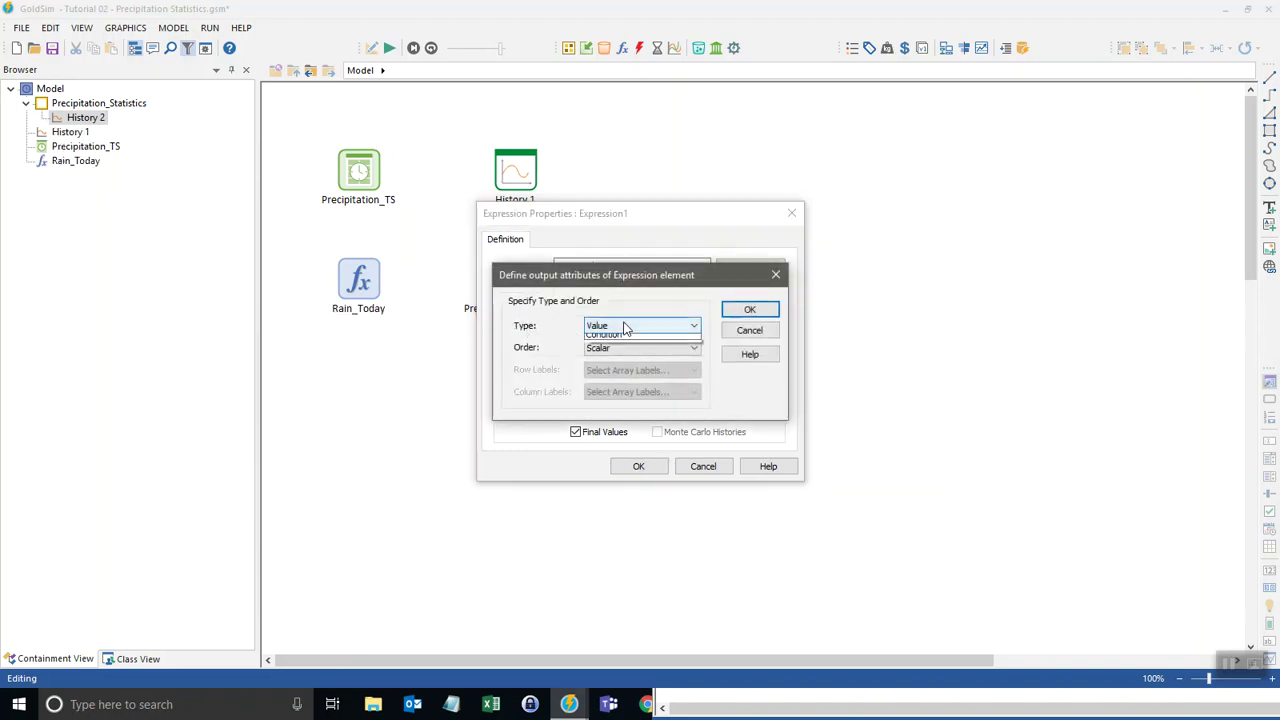
{"action": "left_click", "coordinate": [603, 350]}
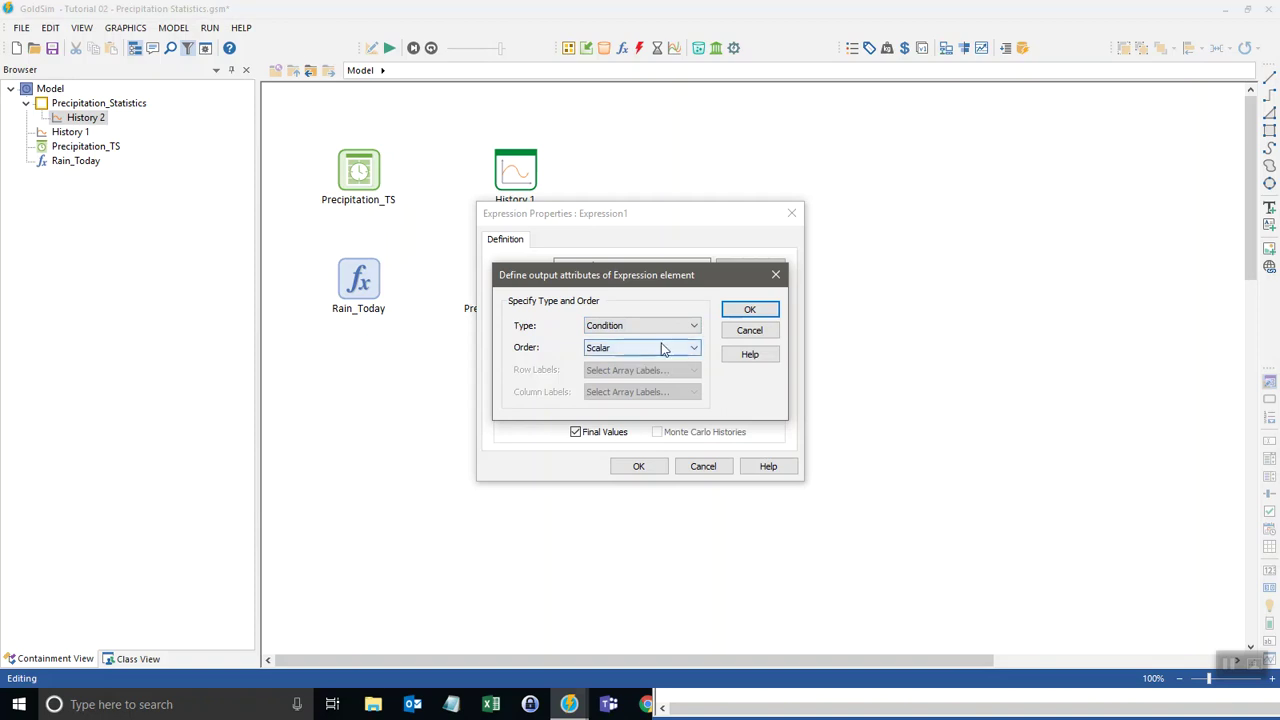
{"action": "left_click", "coordinate": [750, 310]}
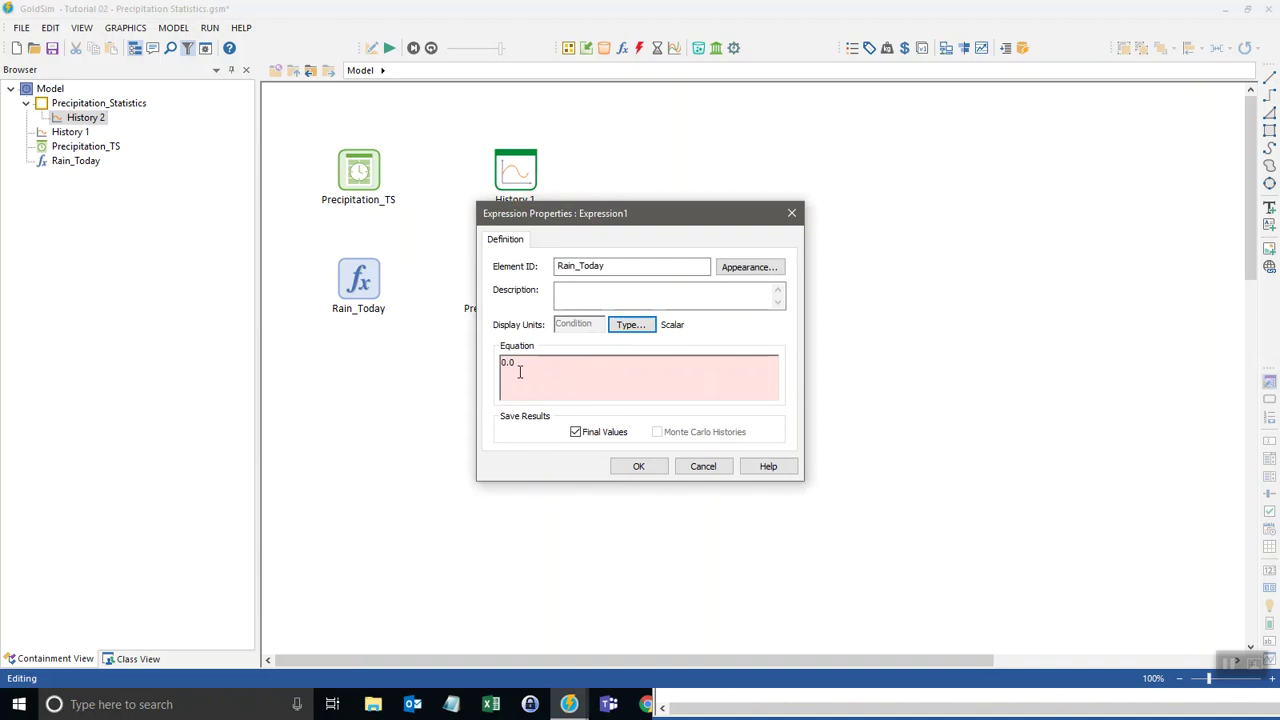
{"action": "left_click_drag", "start_coordinate": [517, 366], "coordinate": [500, 358]}
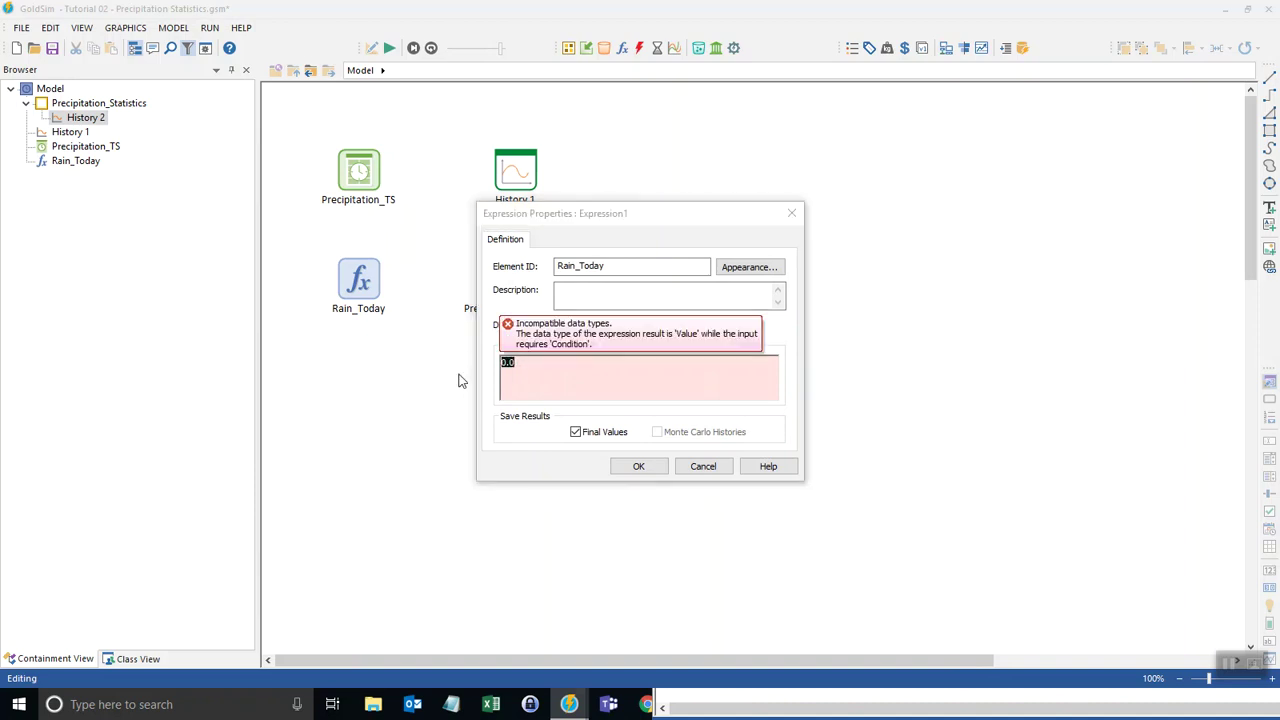
{"action": "type", "text": "Precipitation_TS > "}
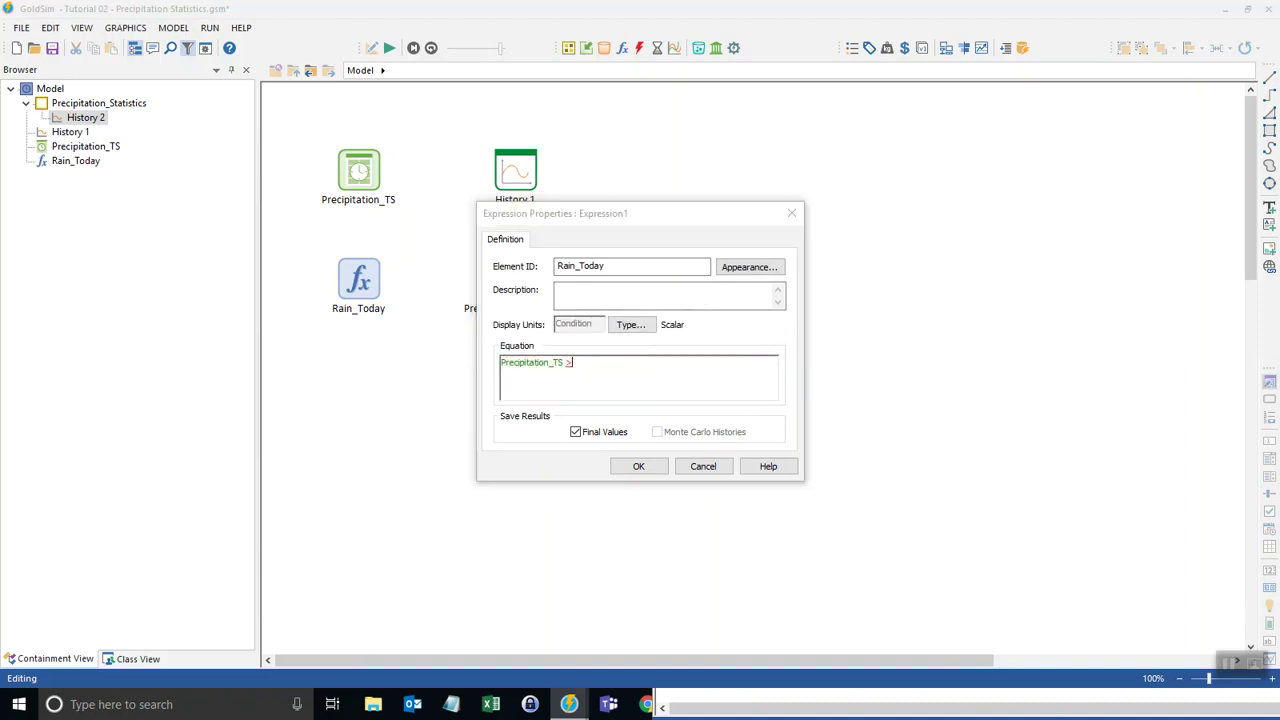
{"action": "type", "text": "0 mm/d"}
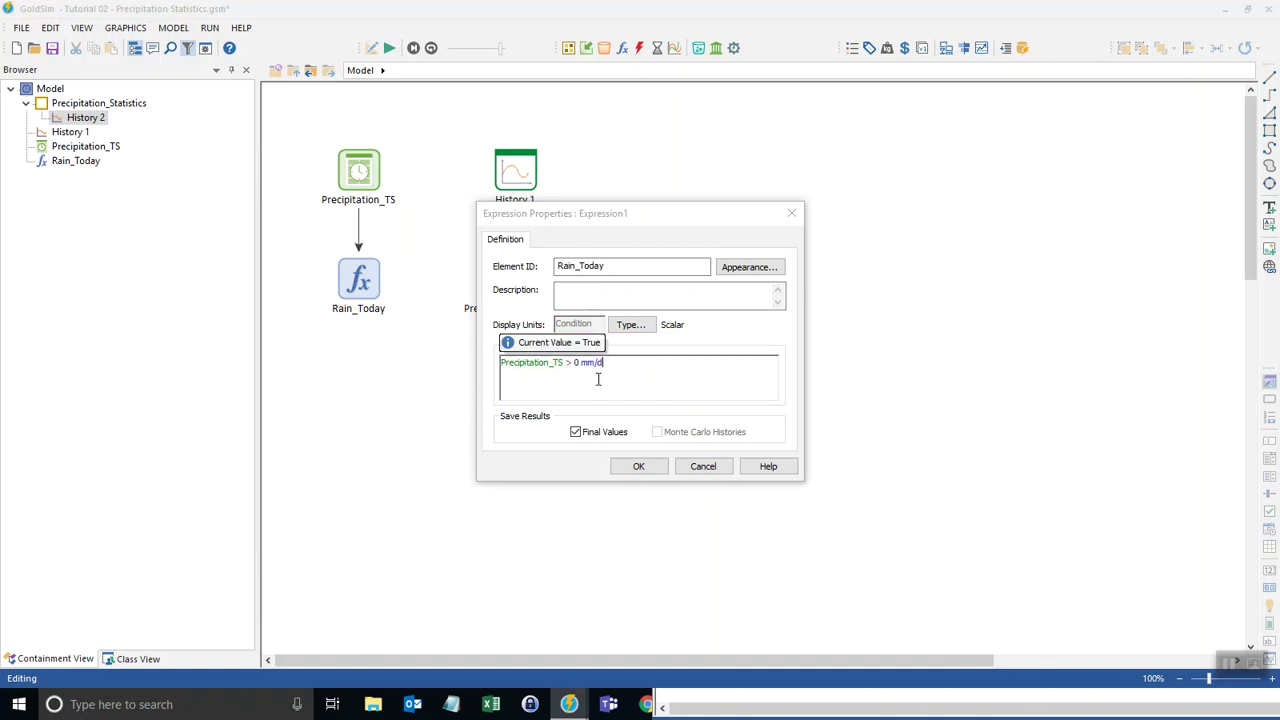
{"action": "left_click", "coordinate": [638, 467]}
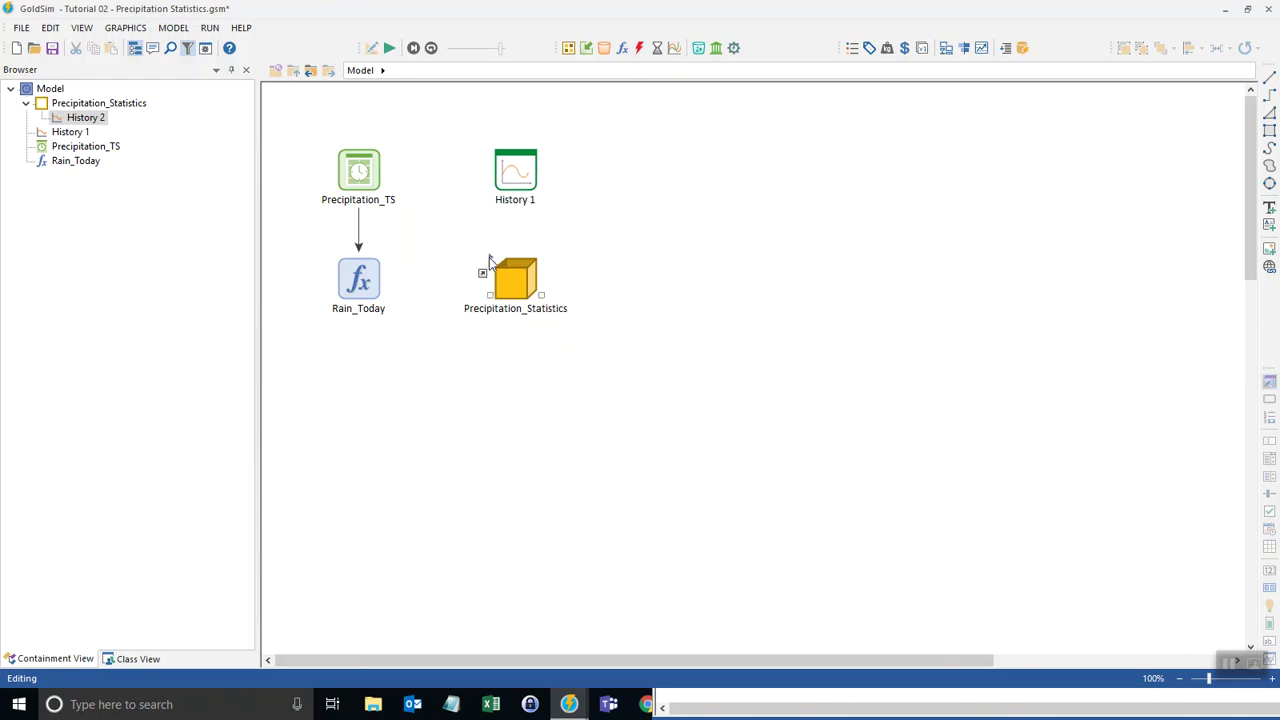
Open the Precipitation_Statistics container and insert Selector1 inside it
{"action": "double_click", "coordinate": [498, 268]}
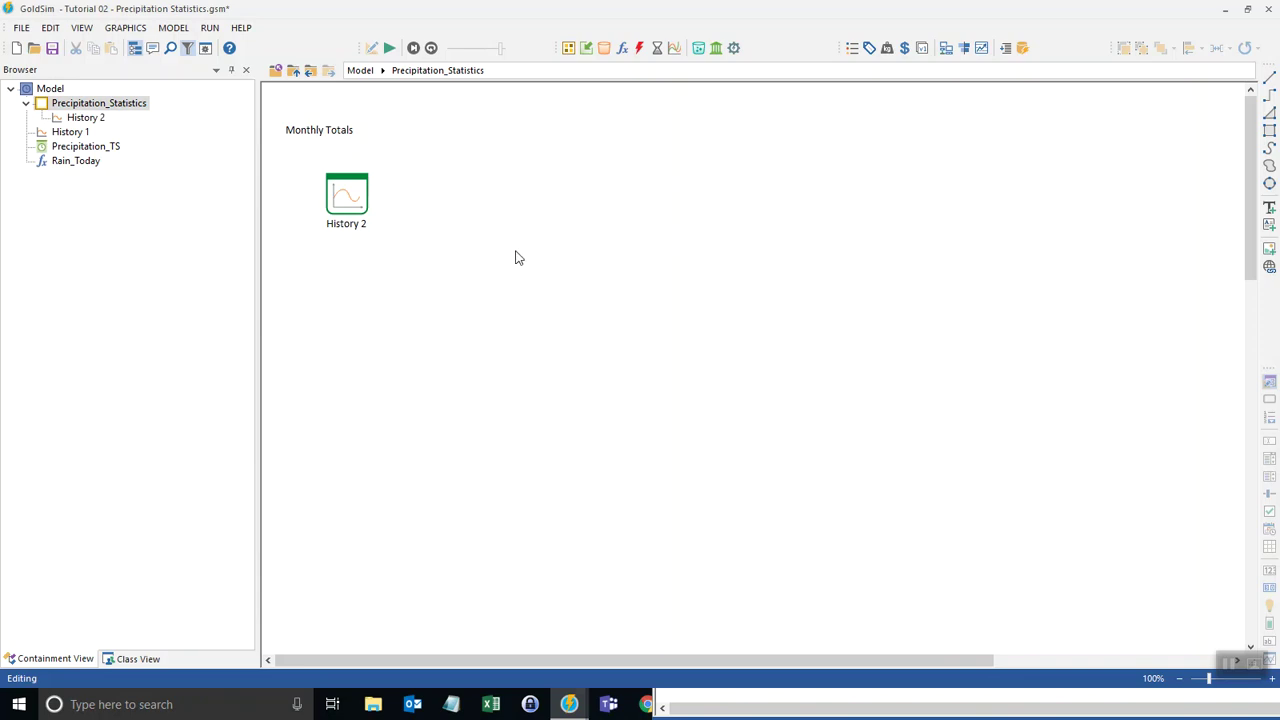
{"action": "left_click", "coordinate": [622, 48]}
{"action": "left_click", "coordinate": [648, 137]}
{"action": "left_click", "coordinate": [508, 204]}
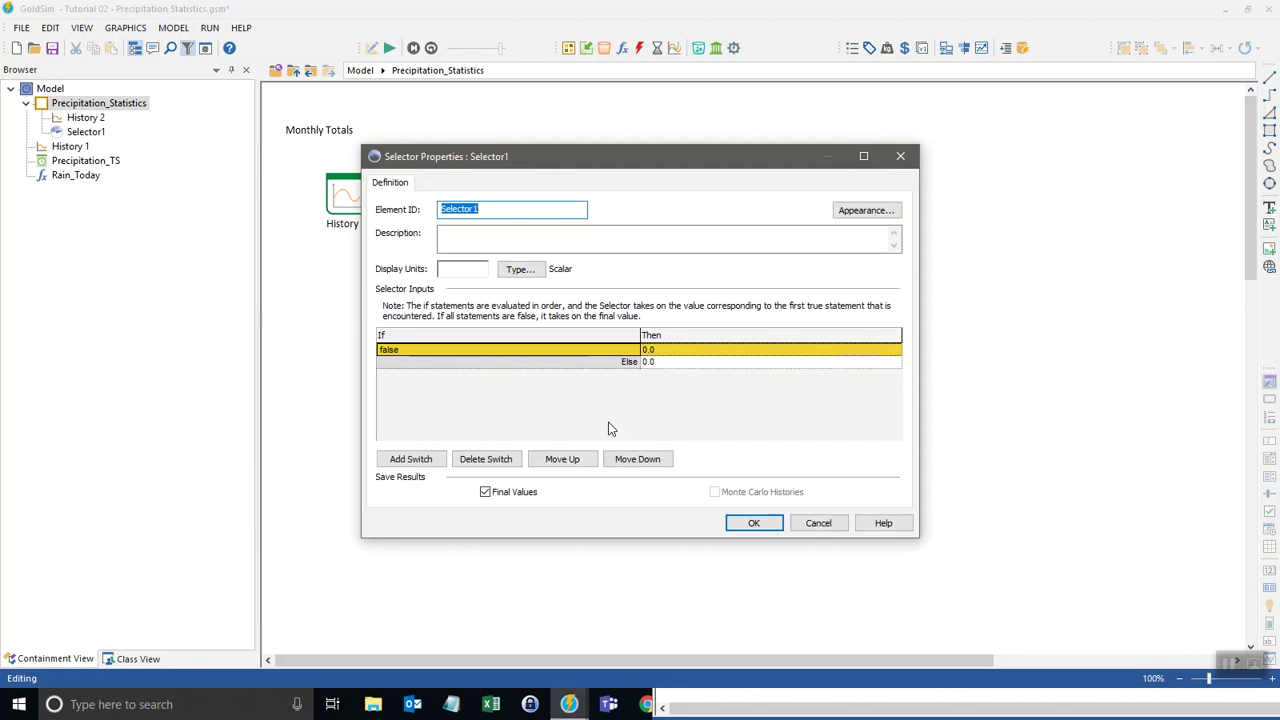
Name the Selector Num_of_Days and have it return 1 if Rain_Today, else 0.0
{"action": "type", "text": "Num_of_Days"}
{"action": "left_click", "coordinate": [463, 240]}
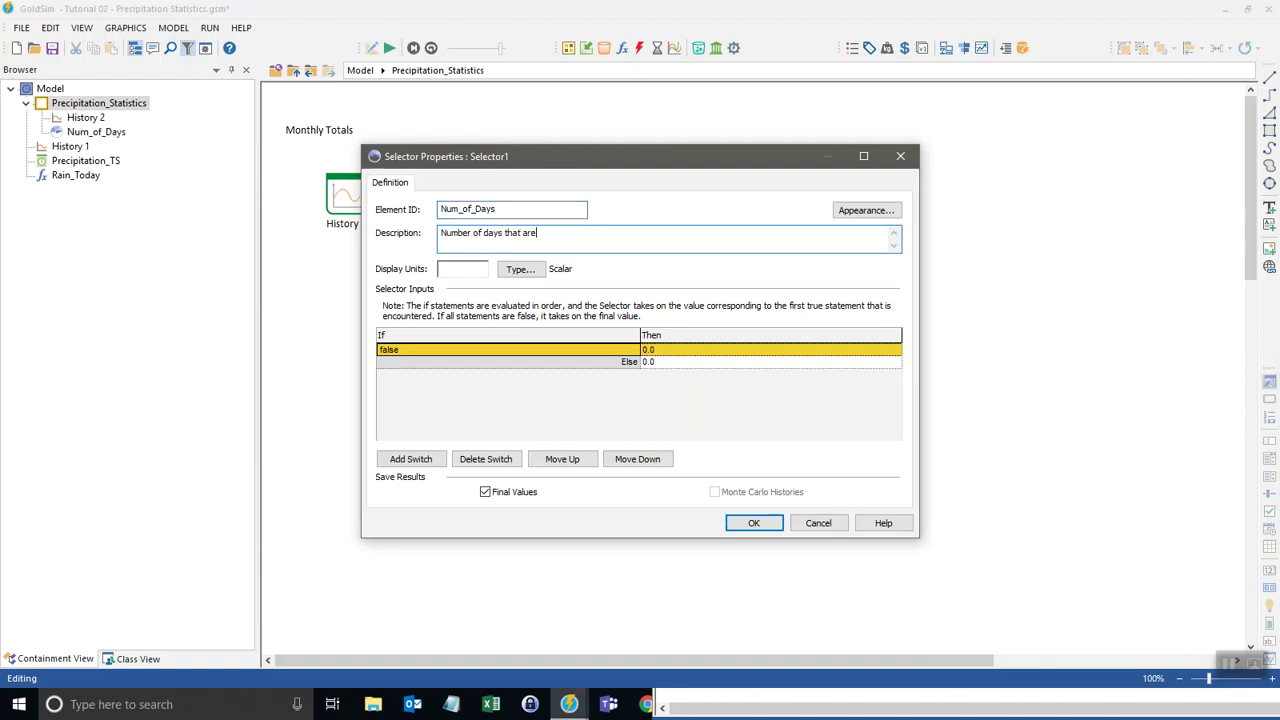
{"action": "left_click", "coordinate": [417, 351]}
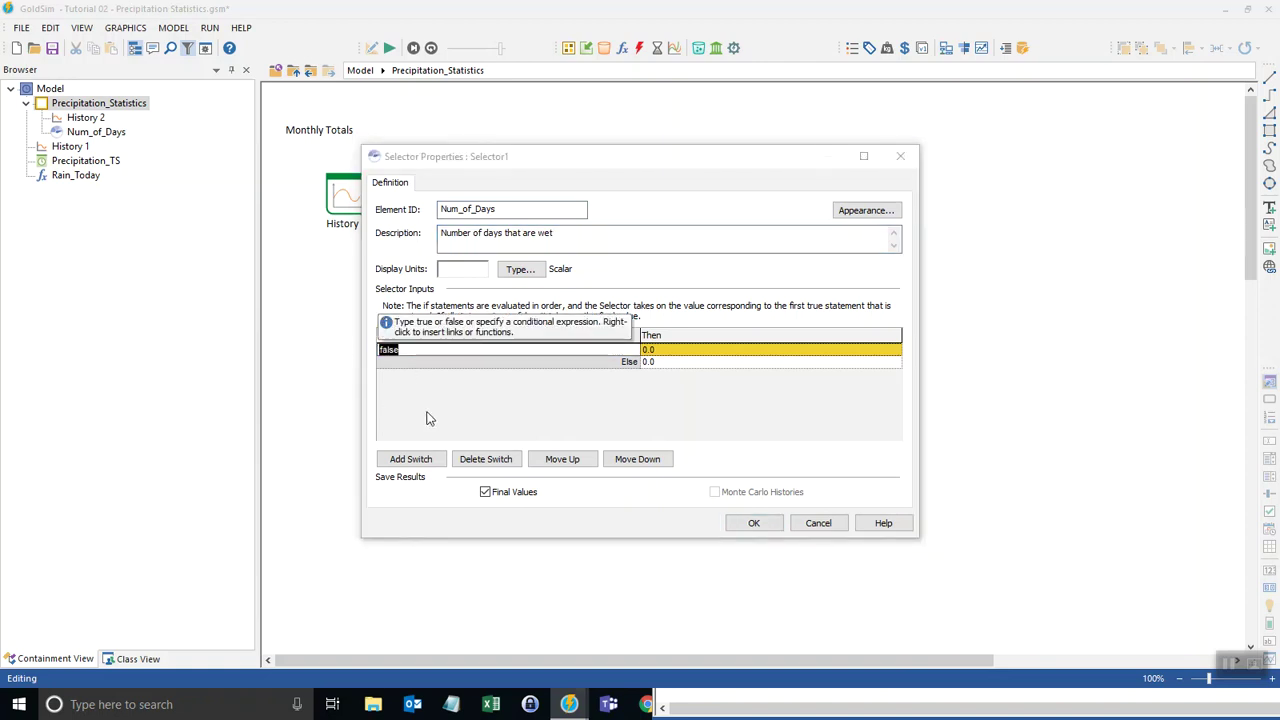
{"action": "type", "text": "R"}
{"action": "key", "text": "Return"}
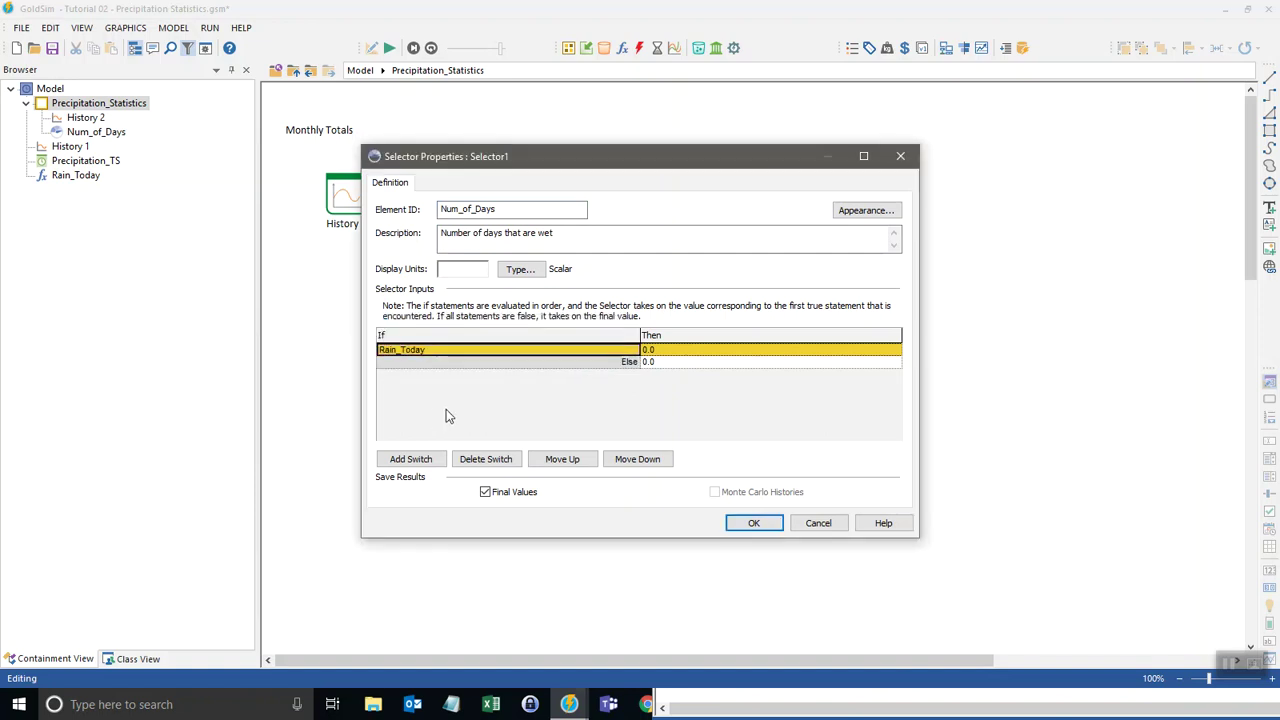
{"action": "key", "text": "Tab"}
{"action": "left_click_drag", "start_coordinate": [664, 349], "coordinate": [603, 347]}
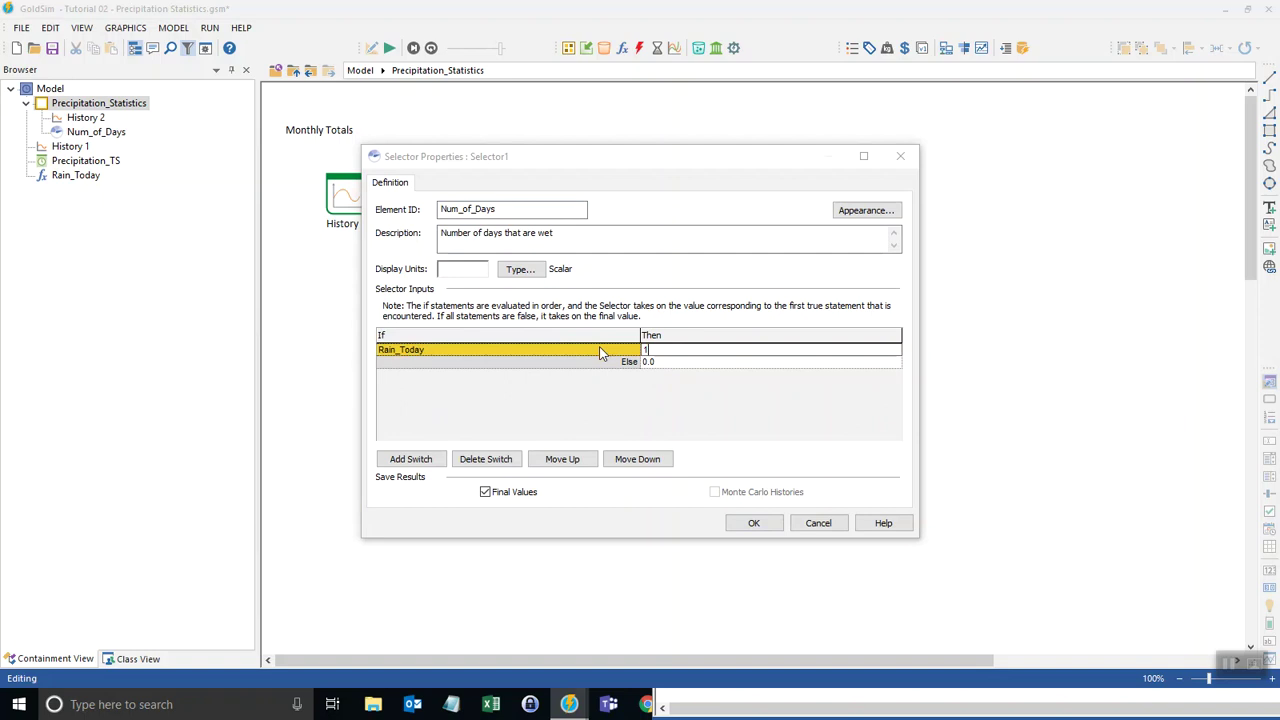
{"action": "left_click", "coordinate": [599, 350]}
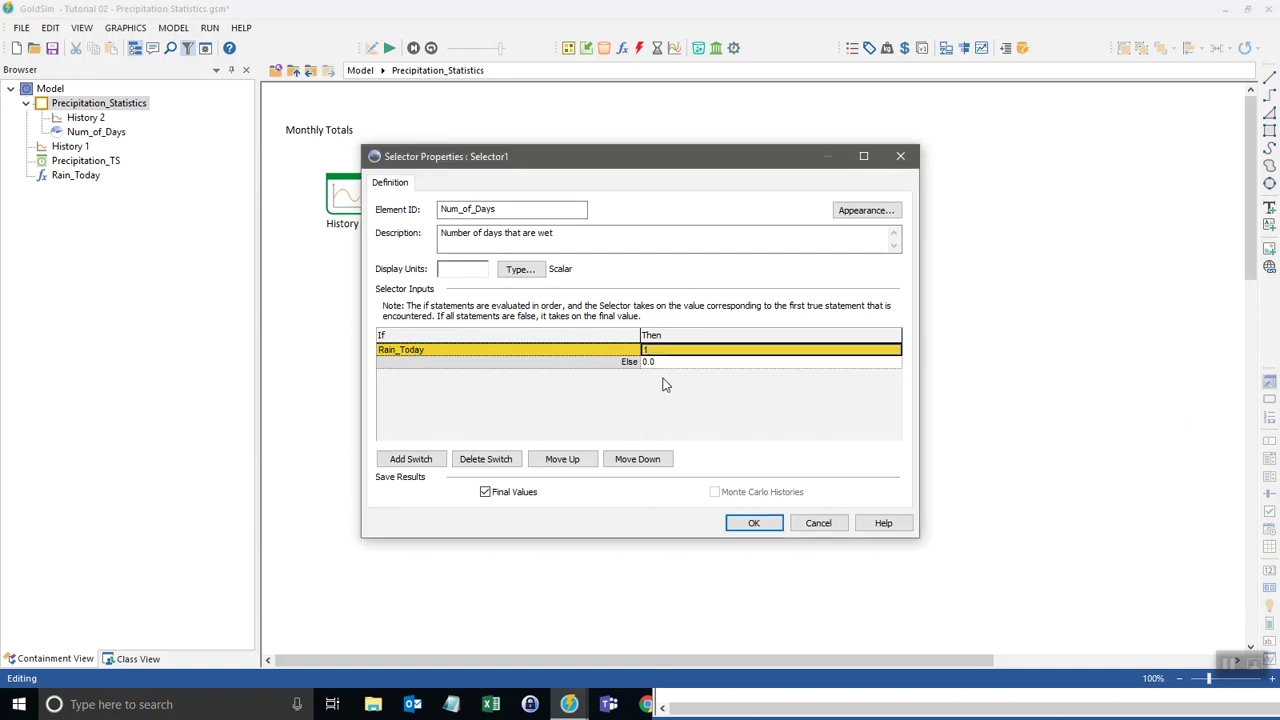
{"action": "left_click", "coordinate": [752, 523]}
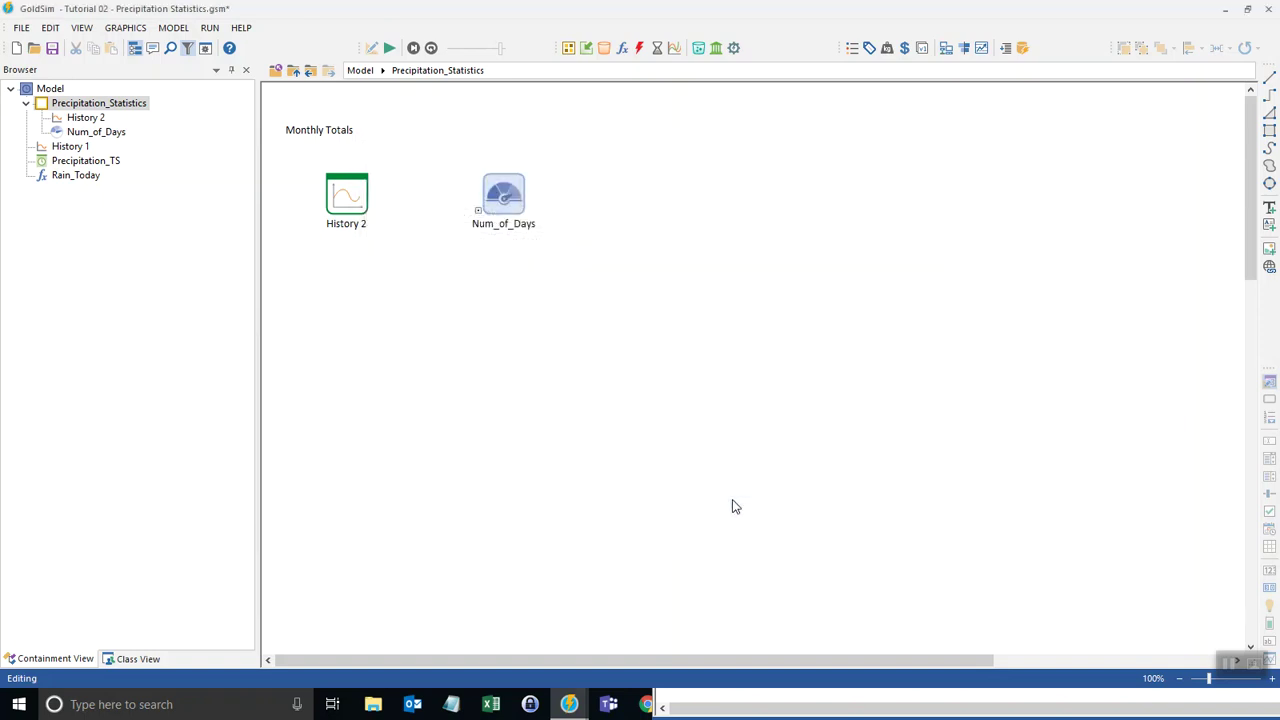
Insert a History 3 time history result plotting the mean of Num_of_Days
{"action": "left_click", "coordinate": [675, 49]}
{"action": "left_click", "coordinate": [716, 67]}
{"action": "left_click", "coordinate": [635, 200]}
{"action": "left_click_drag", "start_coordinate": [809, 90], "coordinate": [895, 72]}
{"action": "left_click", "coordinate": [735, 436]}
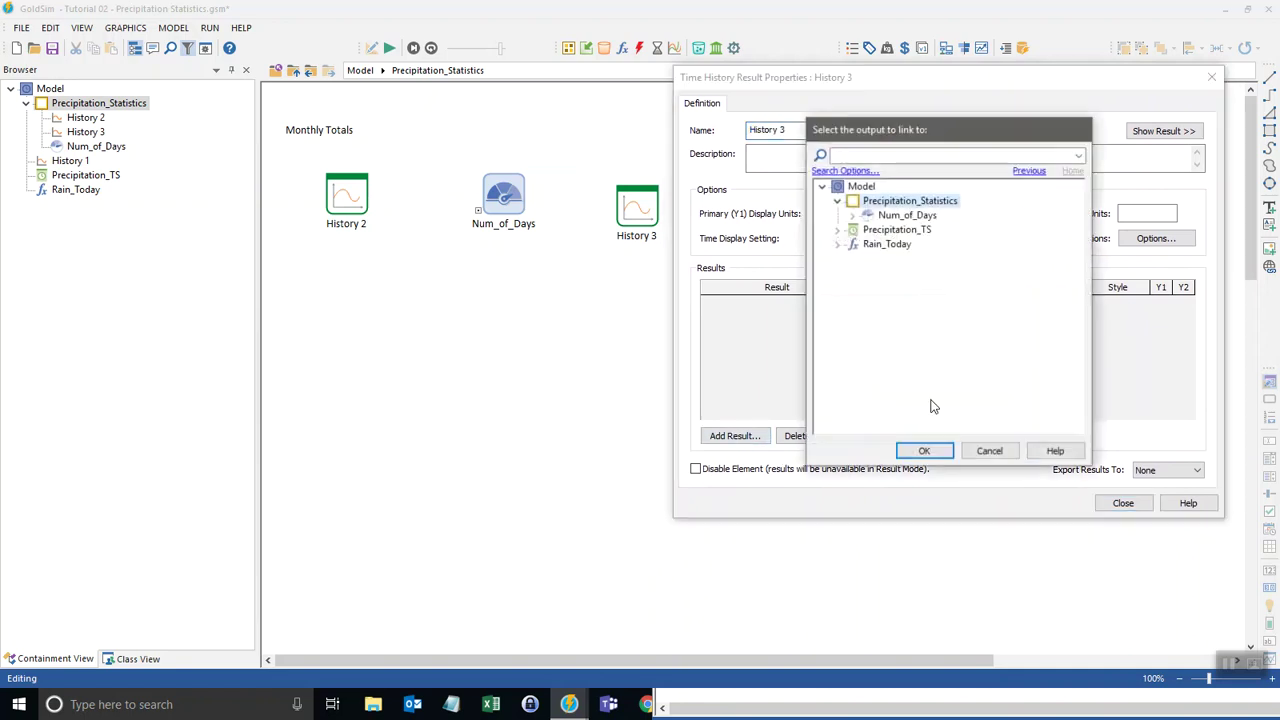
{"action": "double_click", "coordinate": [900, 217]}
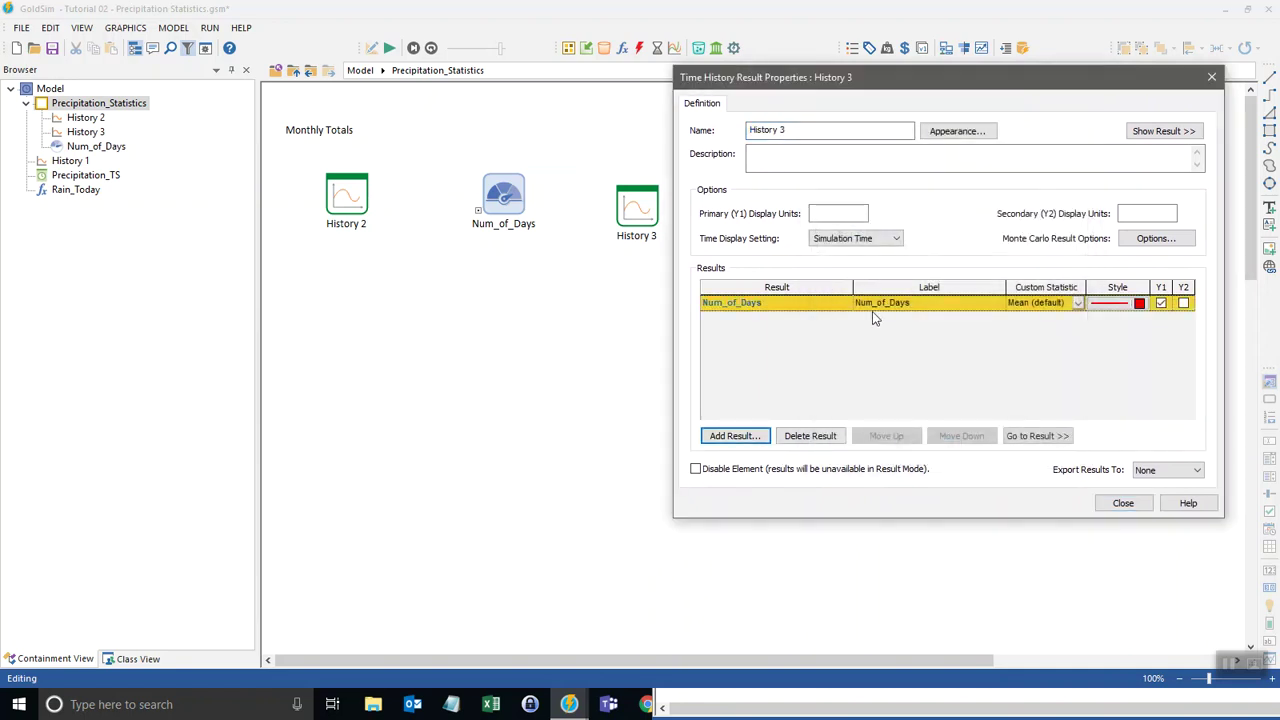
{"action": "left_click", "coordinate": [1078, 303]}
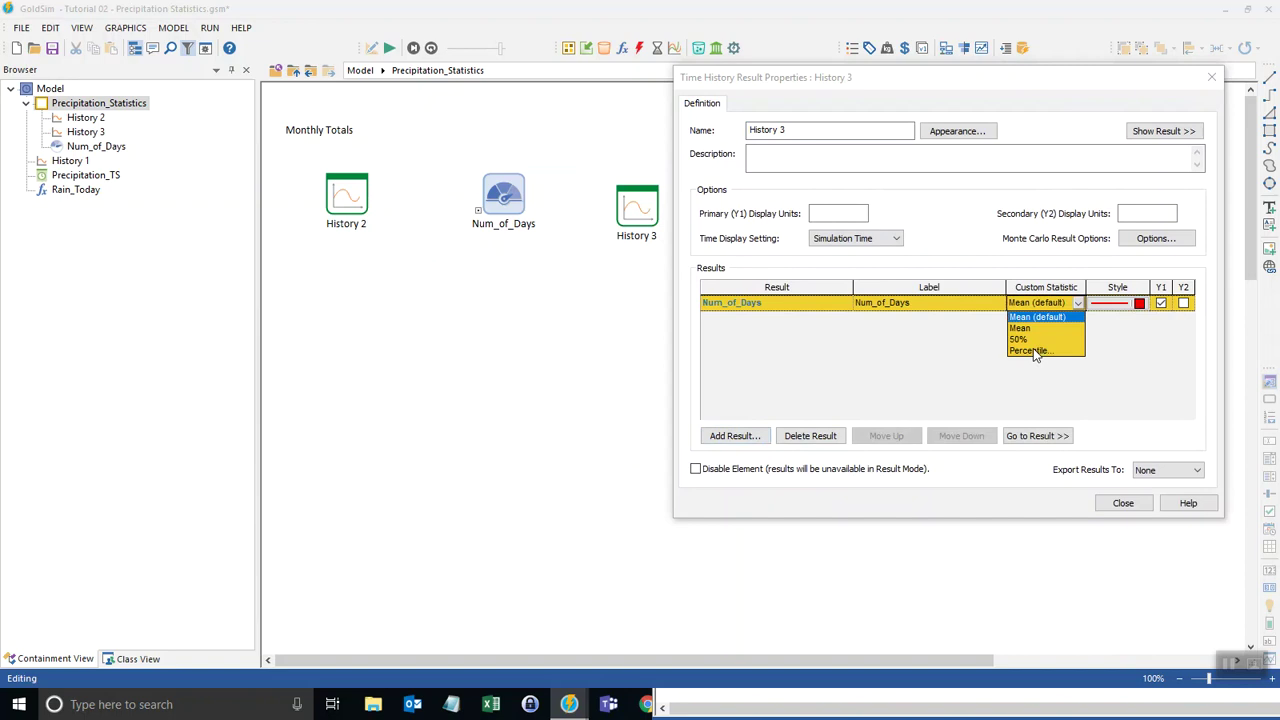
{"action": "left_click", "coordinate": [962, 335]}
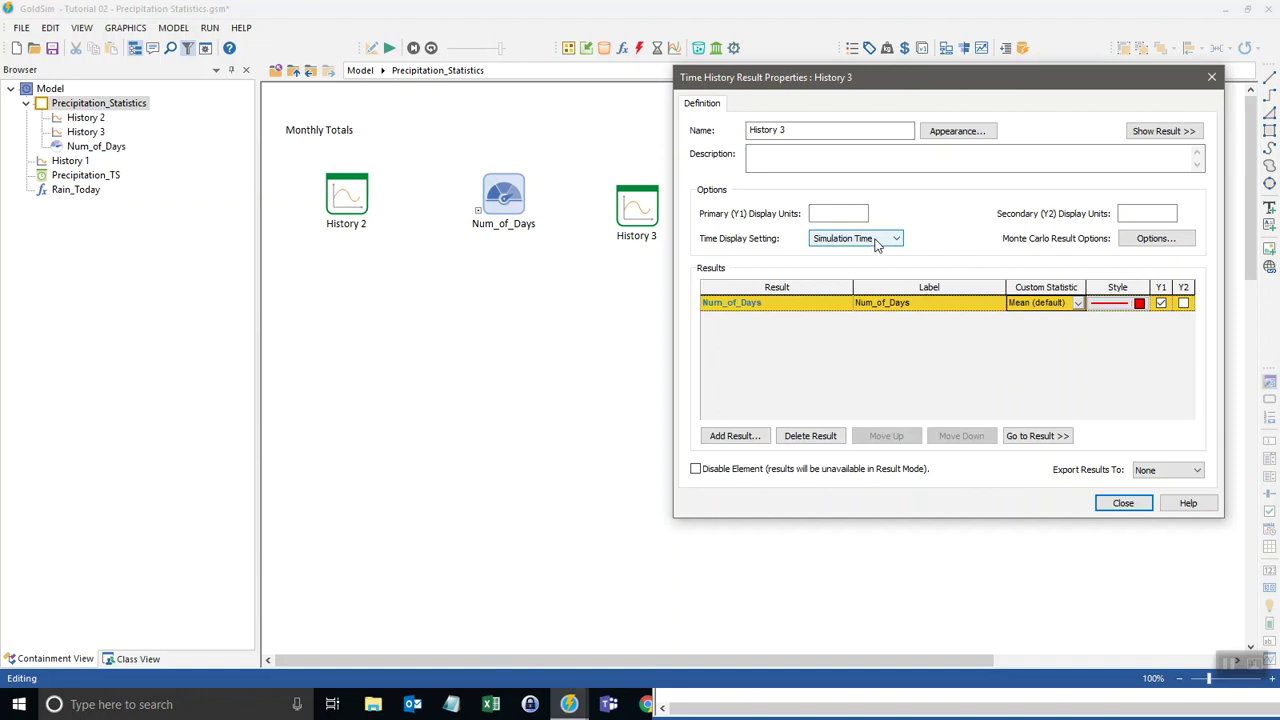
Show History 3 by reporting periods with cumulative period results
{"action": "left_click", "coordinate": [872, 244]}
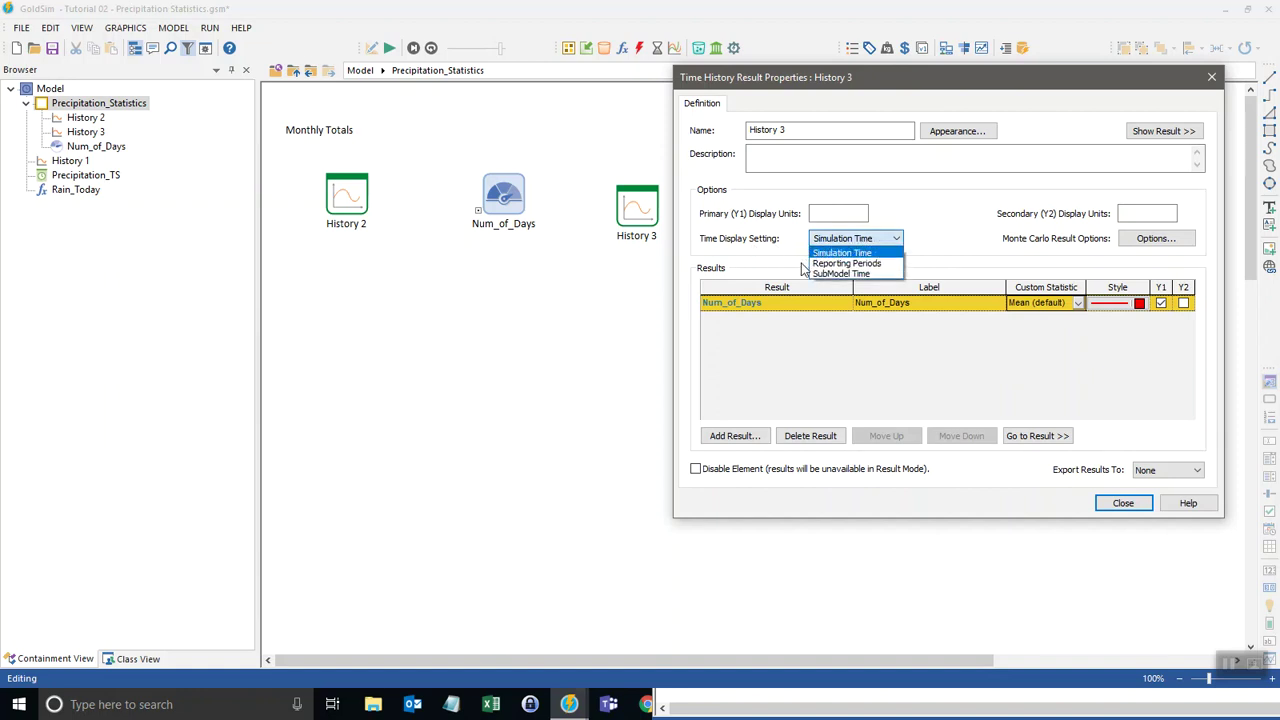
{"action": "left_click", "coordinate": [847, 263]}
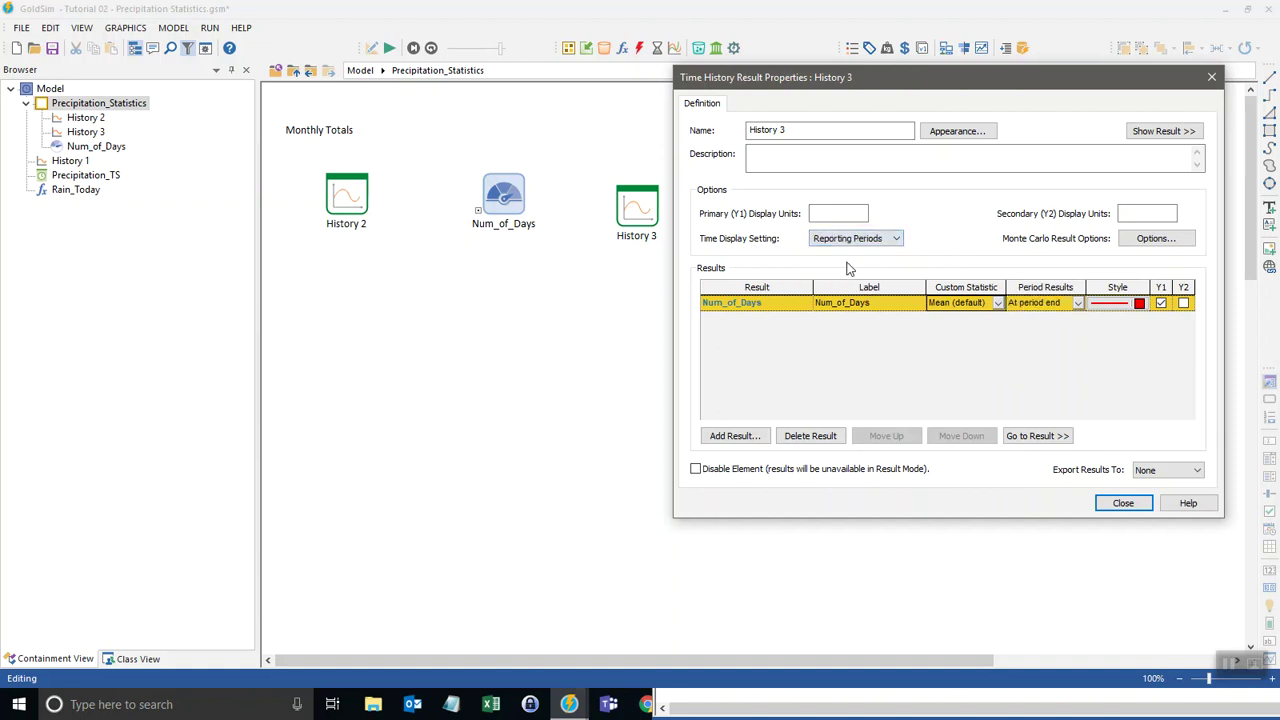
{"action": "left_click", "coordinate": [1077, 304]}
{"action": "left_click", "coordinate": [1038, 375]}
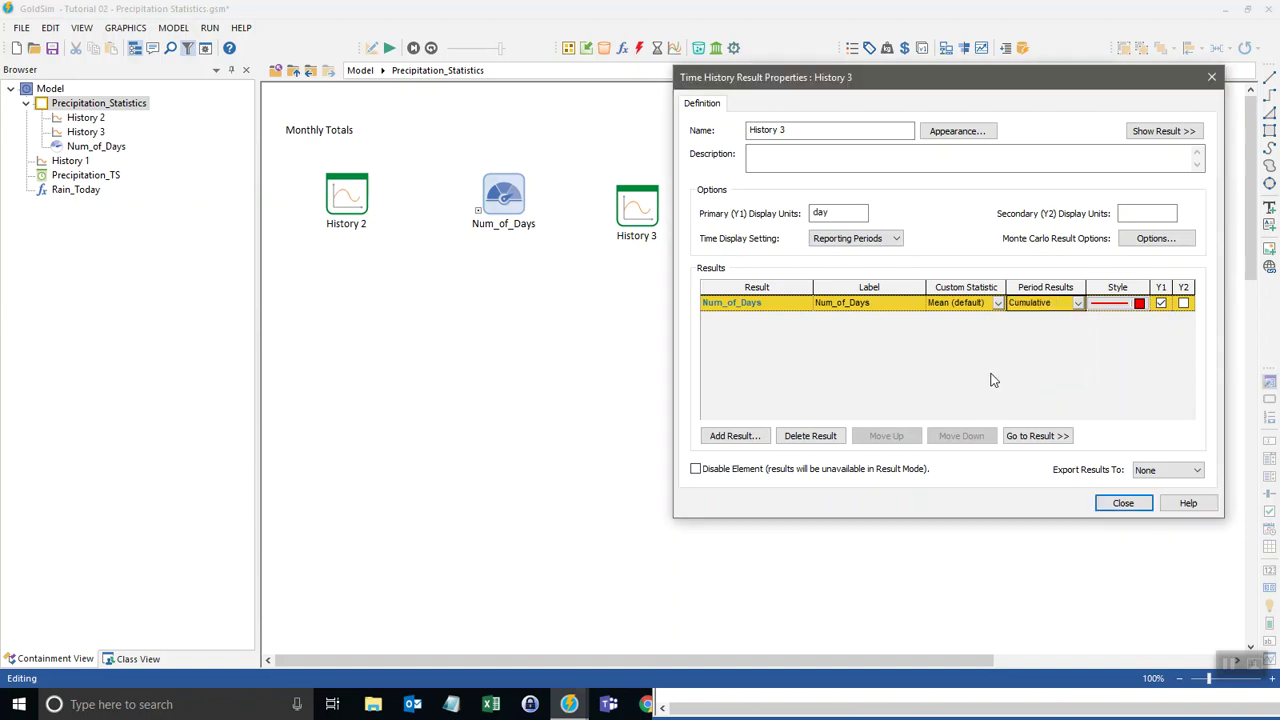
Position History 3 beside Num_of_Days on the canvas
{"action": "left_click", "coordinate": [1123, 503]}
{"action": "left_click", "coordinate": [638, 212]}
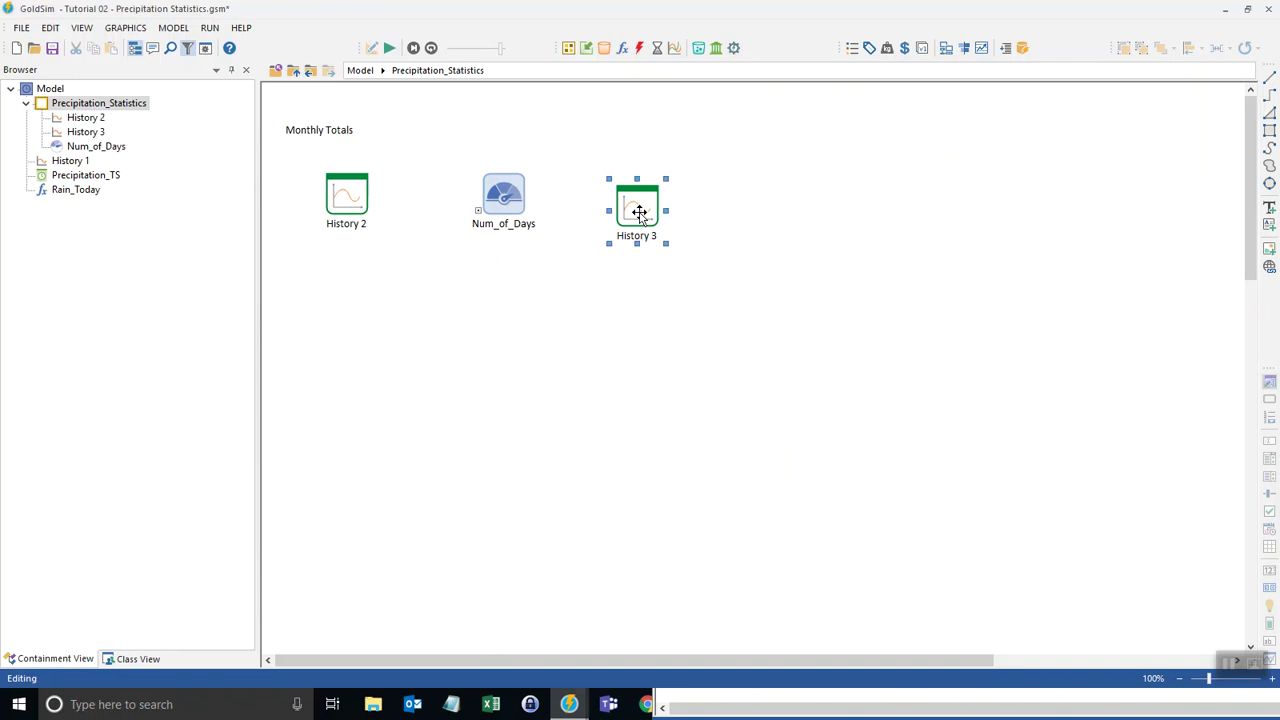
{"action": "left_click_drag", "start_coordinate": [638, 212], "coordinate": [614, 200]}
{"action": "left_click", "coordinate": [770, 244]}
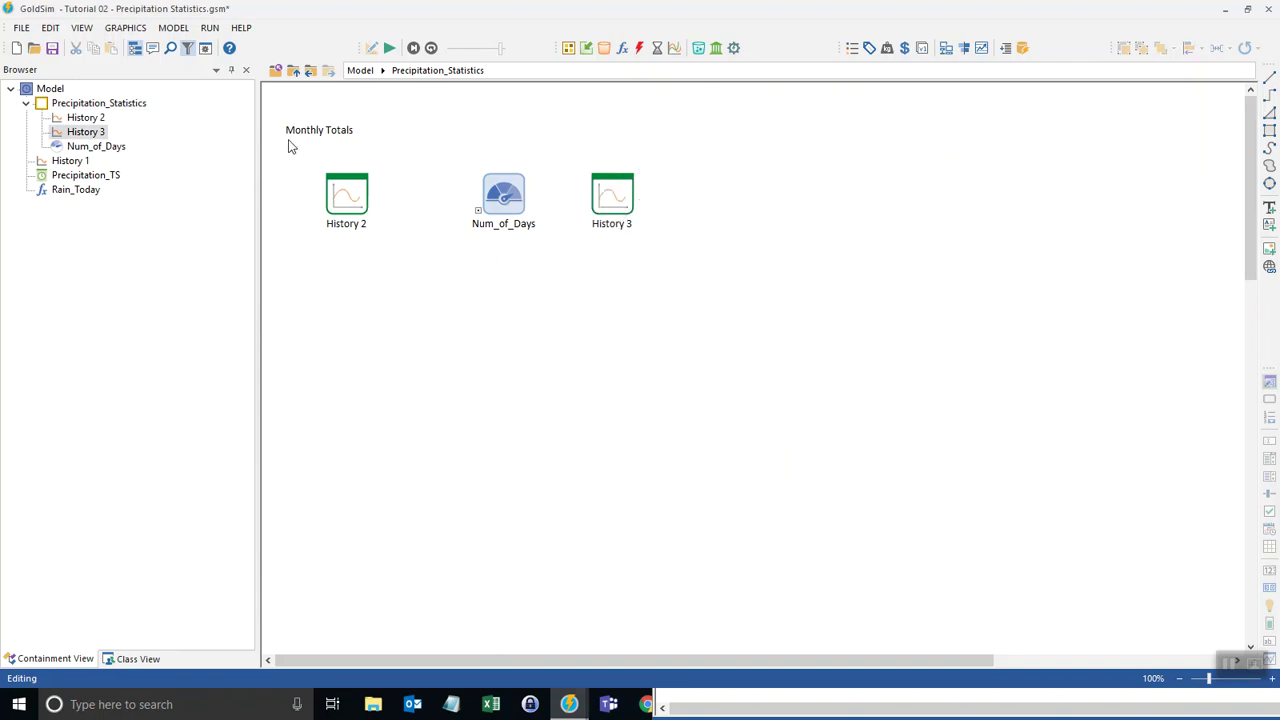
Give the Monthly Totals label a visible border and enlarge it around History 2
{"action": "left_click", "coordinate": [345, 134]}
{"action": "right_click", "coordinate": [347, 133]}
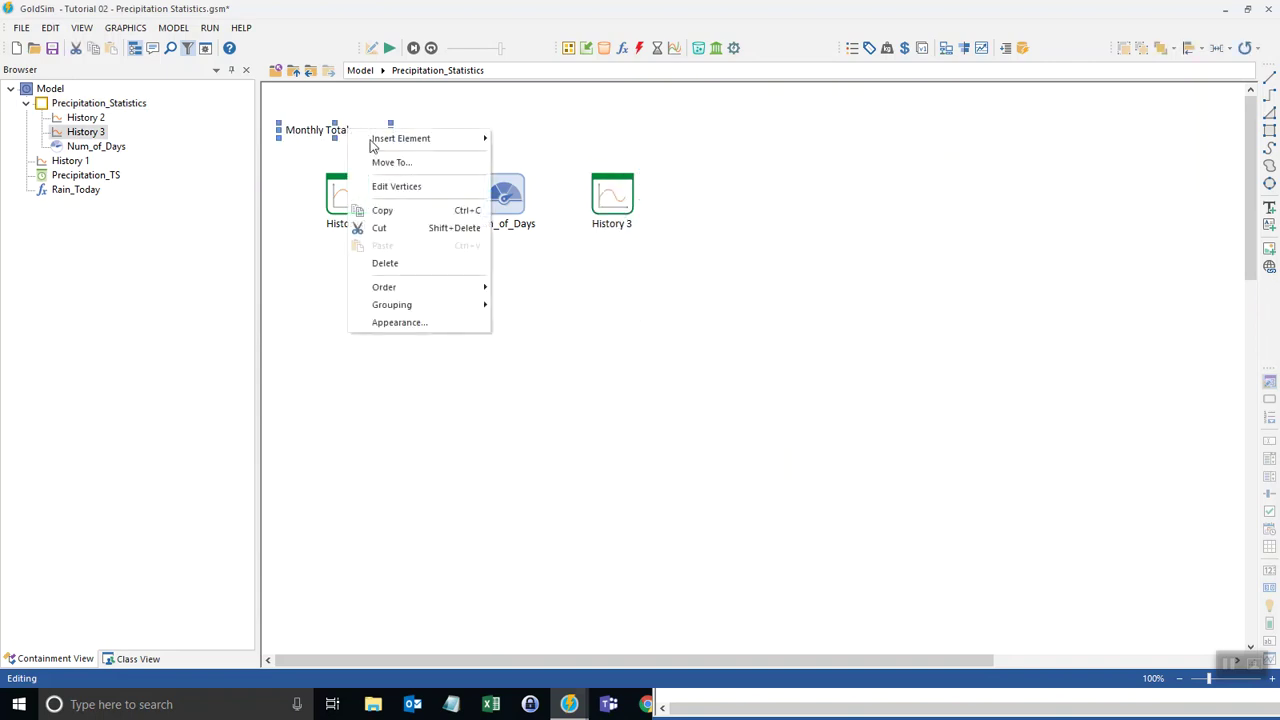
{"action": "left_click", "coordinate": [400, 322]}
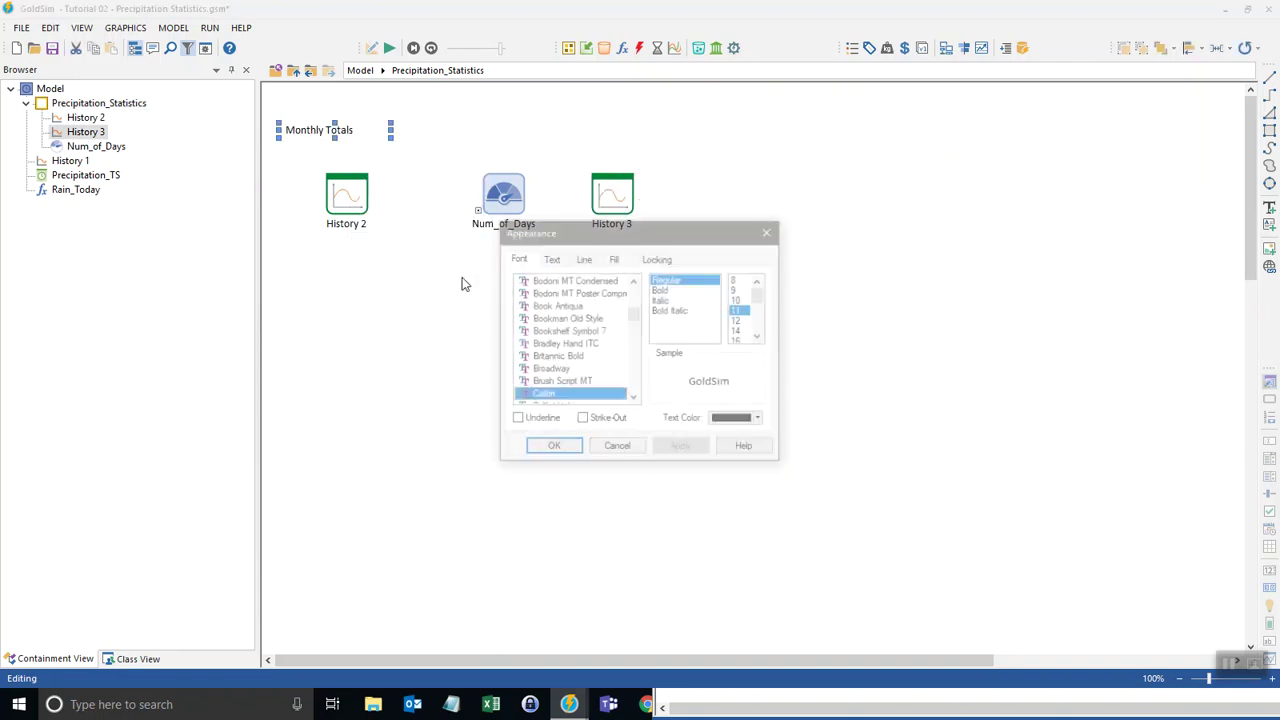
{"action": "left_click", "coordinate": [583, 259]}
{"action": "left_click", "coordinate": [649, 283]}
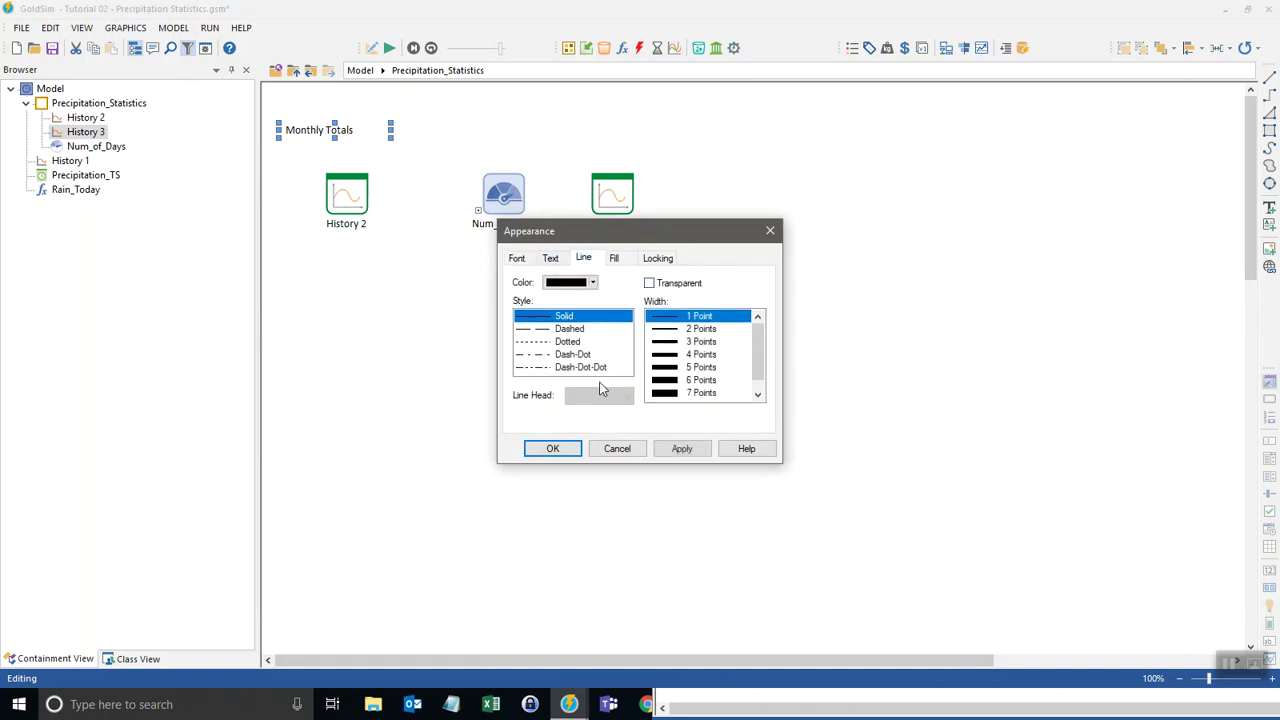
{"action": "left_click", "coordinate": [552, 448]}
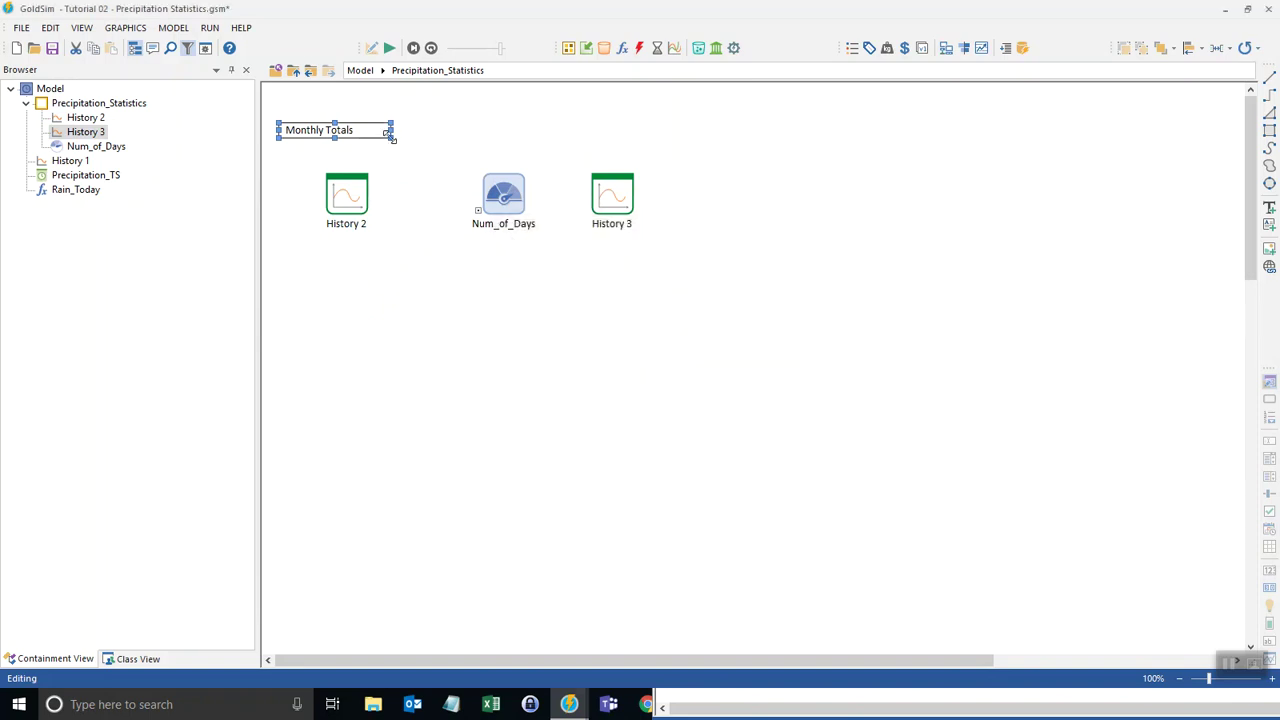
{"action": "left_click_drag", "start_coordinate": [391, 137], "coordinate": [420, 264]}
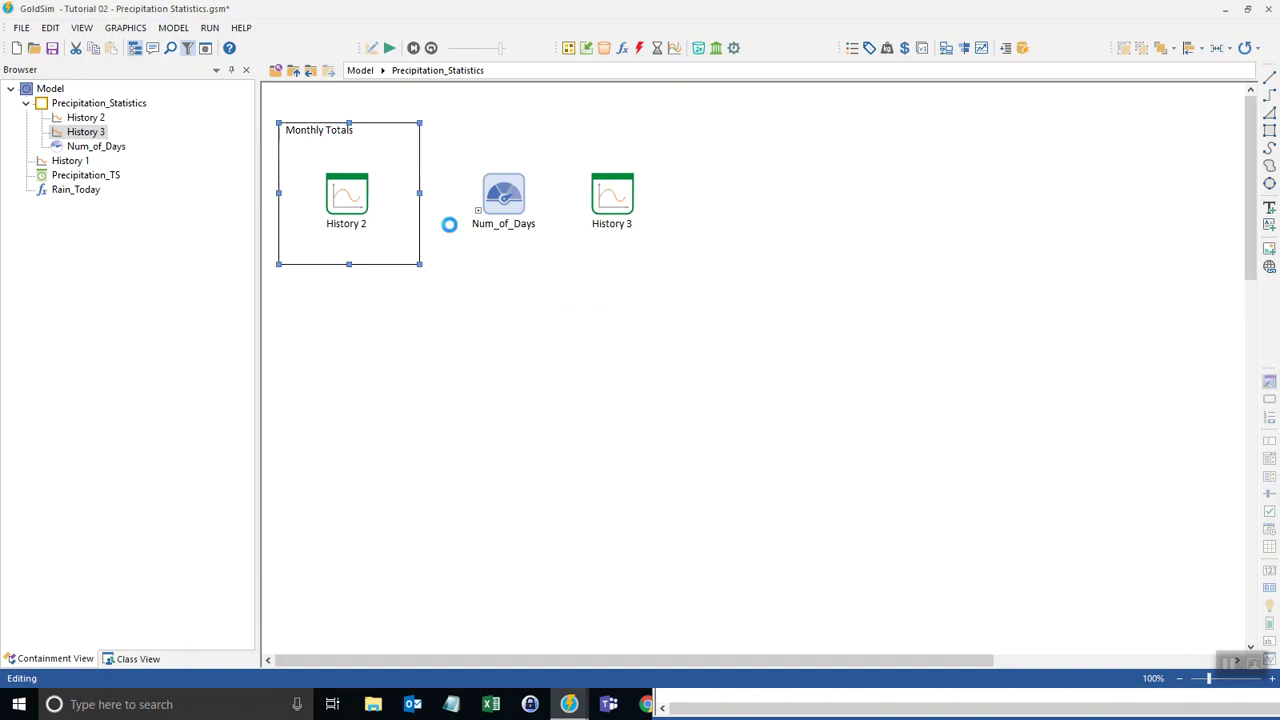
Copy the Monthly Totals box near Num_of_Days and retitle it Number of Wet Days
{"action": "key", "text": "ctrl+c"}
{"action": "left_click", "coordinate": [443, 123]}
{"action": "key", "text": "ctrl+v"}
{"action": "double_click", "coordinate": [479, 134]}
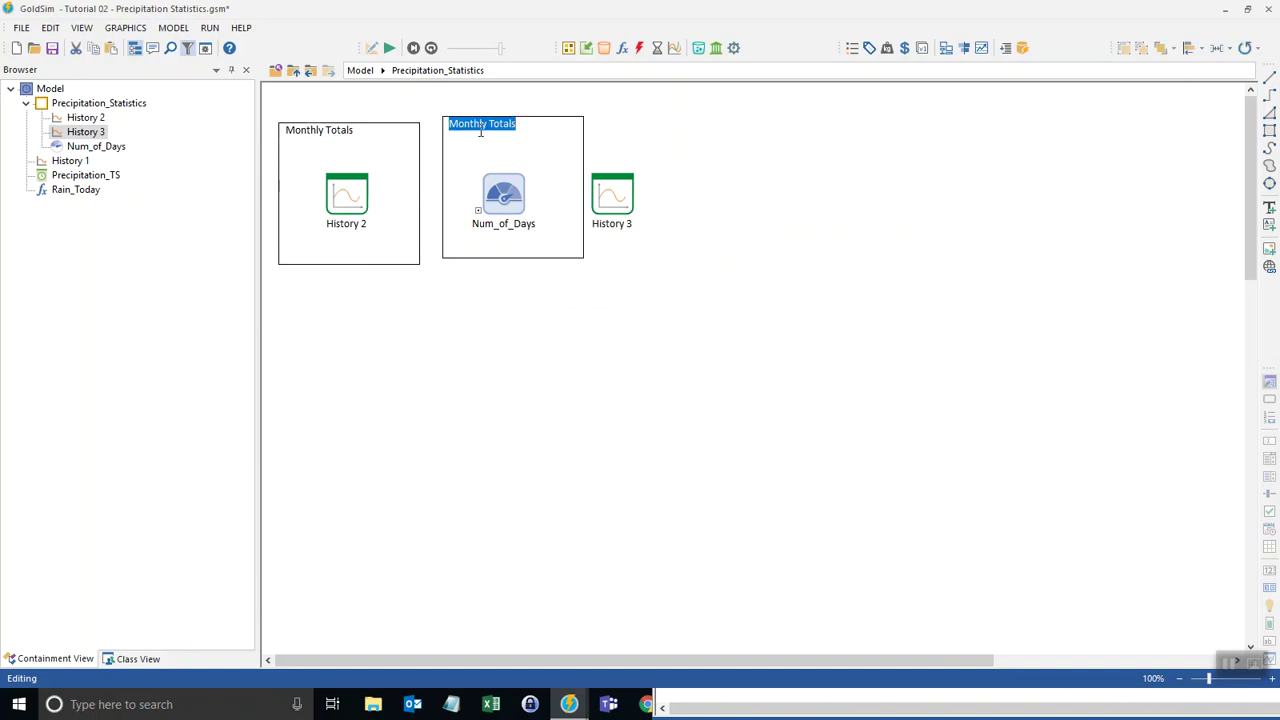
{"action": "key", "text": "BackSpace"}
{"action": "type", "text": "Number of Wet Days"}
{"action": "left_click", "coordinate": [666, 263]}
Widen the Number of Wet Days box to include History 3 and send it to back
{"action": "left_click", "coordinate": [580, 184]}
{"action": "left_click_drag", "start_coordinate": [583, 186], "coordinate": [697, 187]}
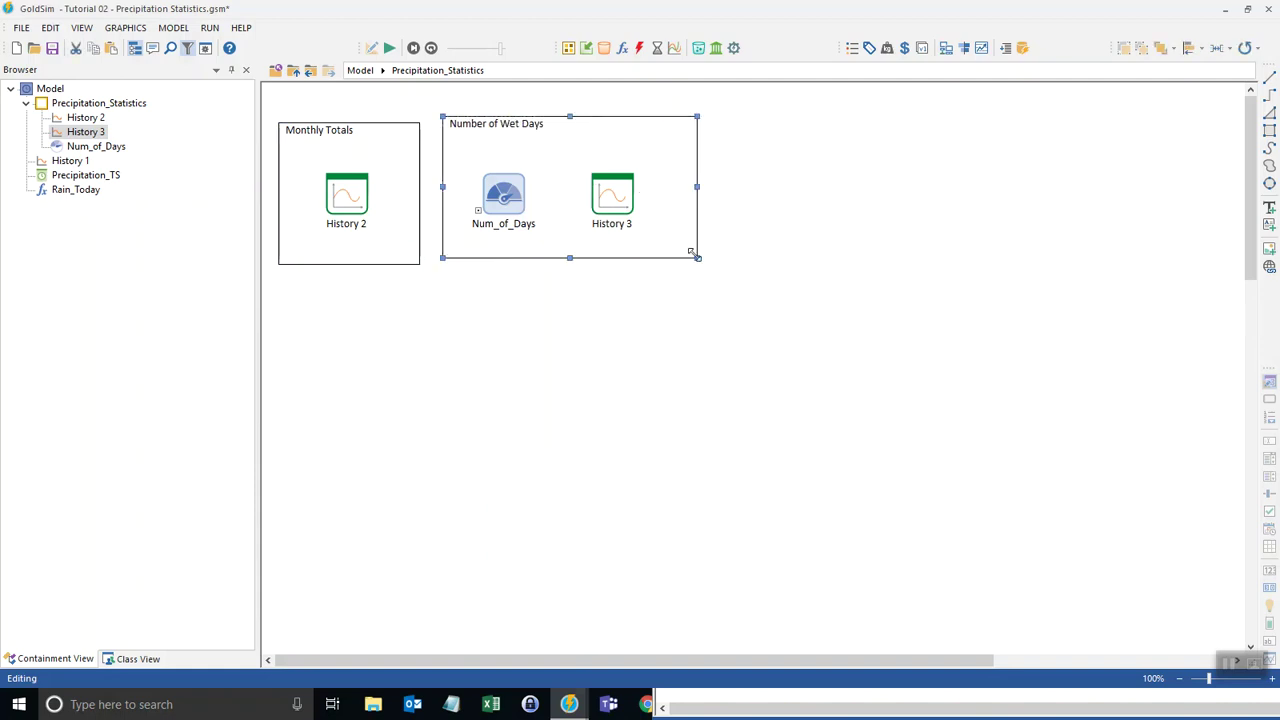
{"action": "right_click", "coordinate": [536, 154]}
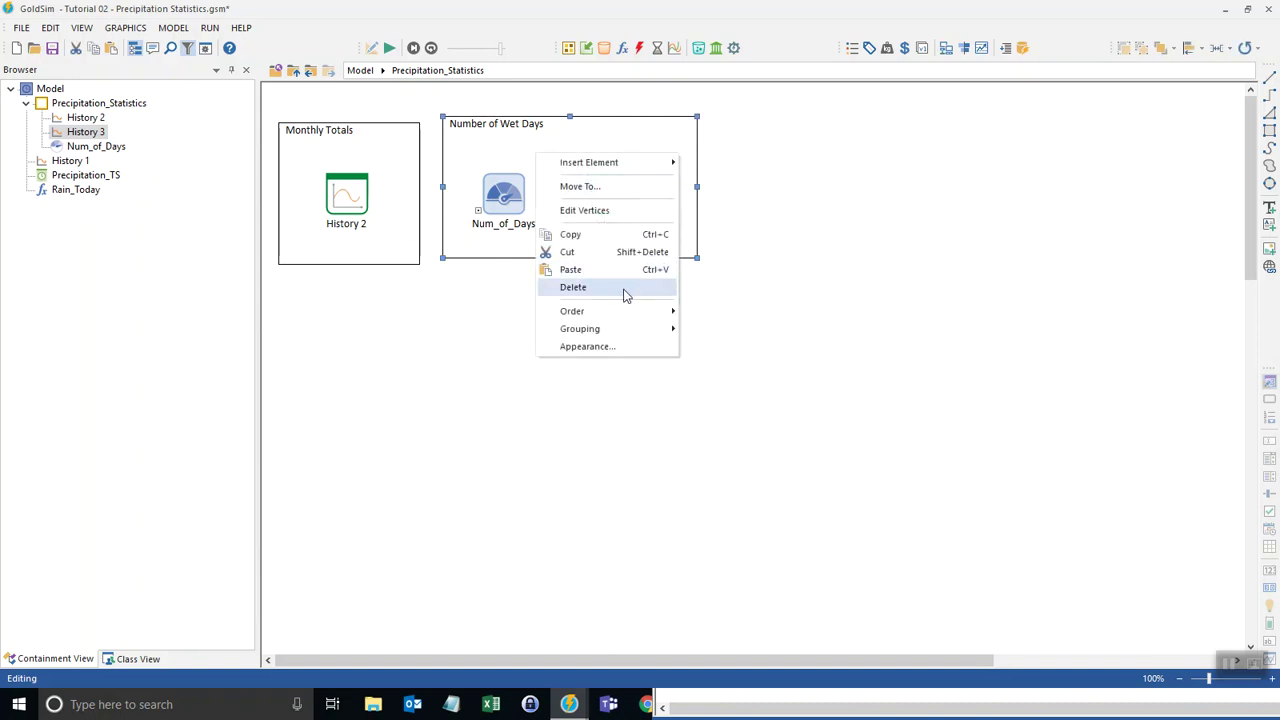
{"action": "mouse_move", "coordinate": [620, 313]}
{"action": "left_click", "coordinate": [740, 330]}
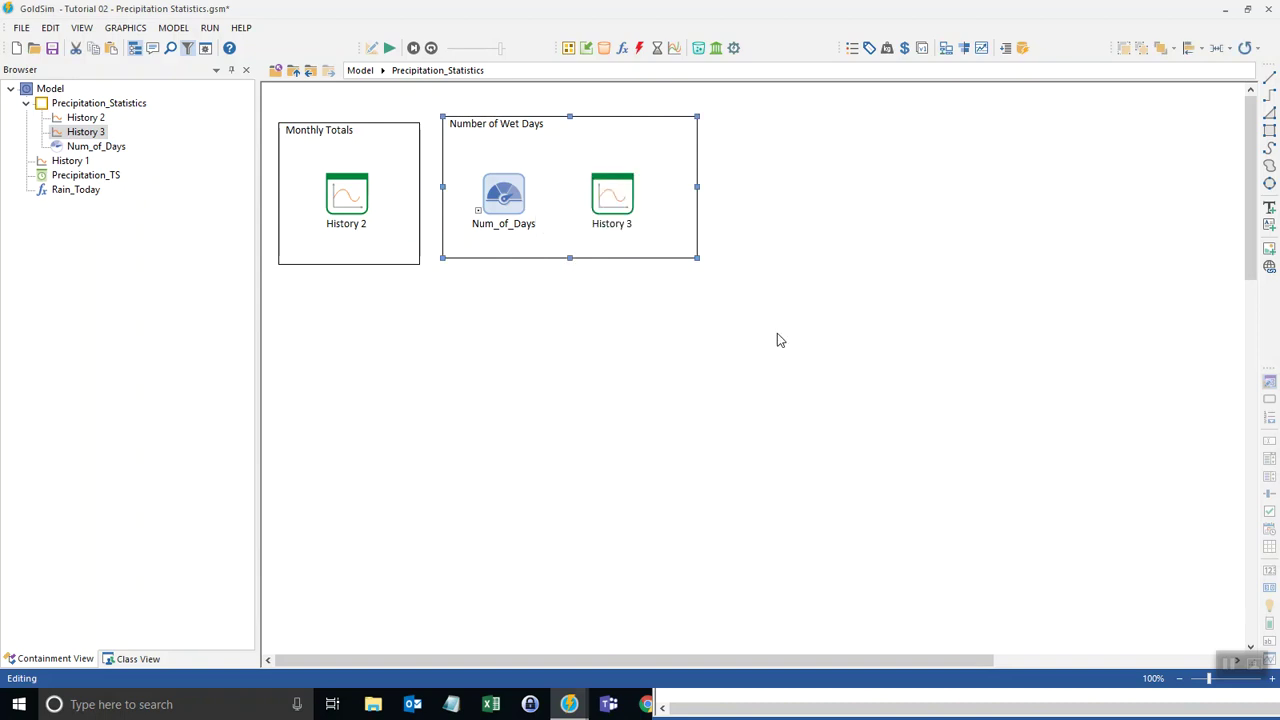
{"action": "left_click", "coordinate": [777, 335]}
Run the simulation and open the History 3 result chart
{"action": "left_click", "coordinate": [389, 48]}
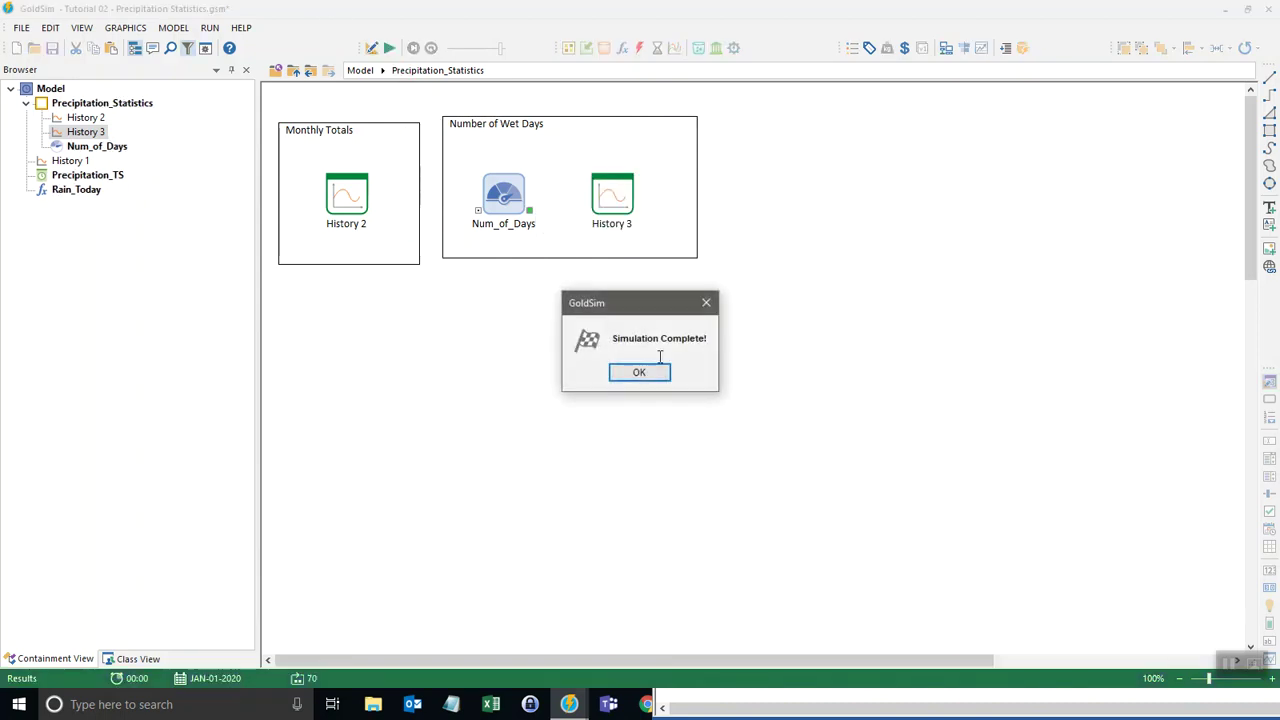
{"action": "left_click", "coordinate": [660, 374]}
{"action": "left_click", "coordinate": [602, 185]}
{"action": "double_click", "coordinate": [602, 185]}
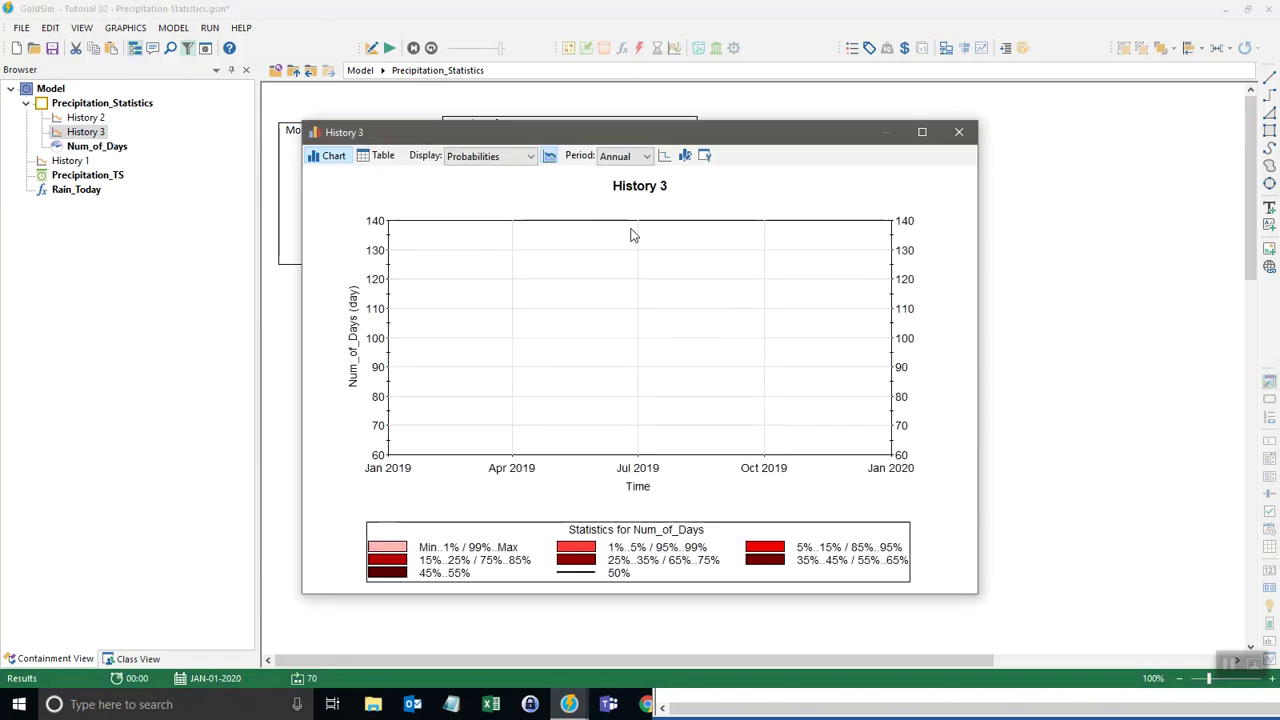
Display History 3 month by month as the mean statistic
{"action": "left_click", "coordinate": [608, 157]}
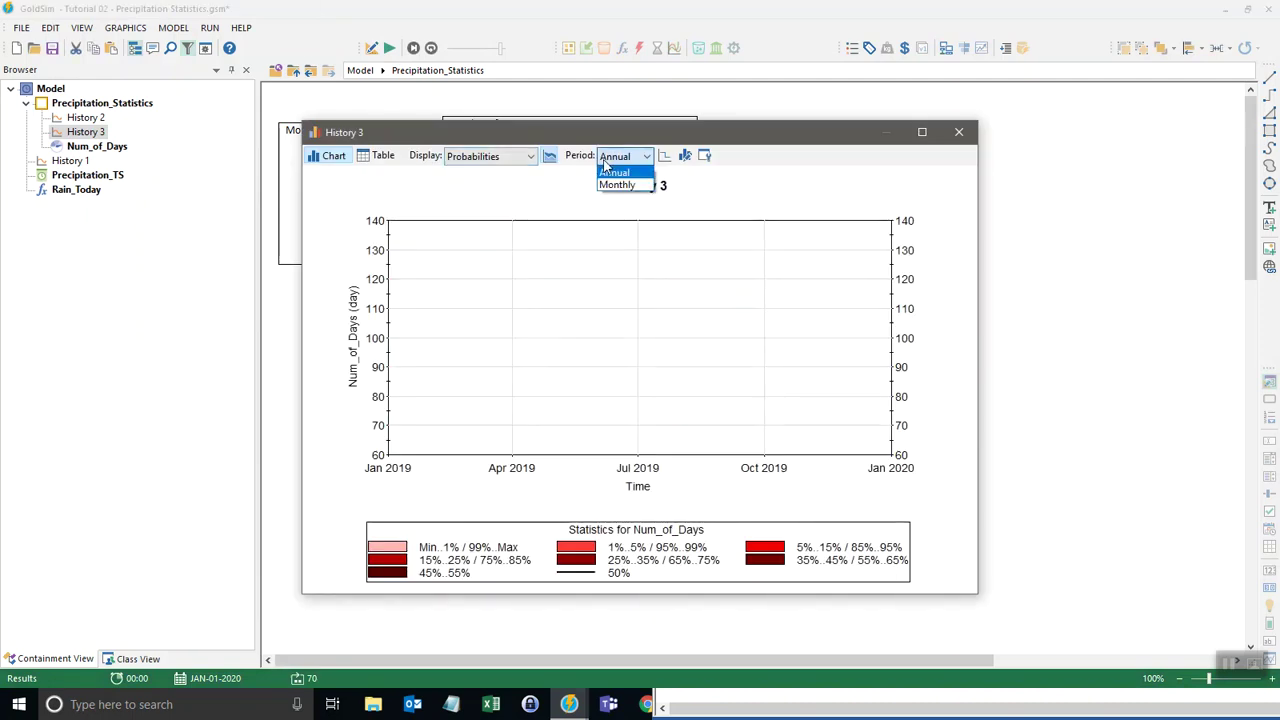
{"action": "left_click", "coordinate": [614, 185]}
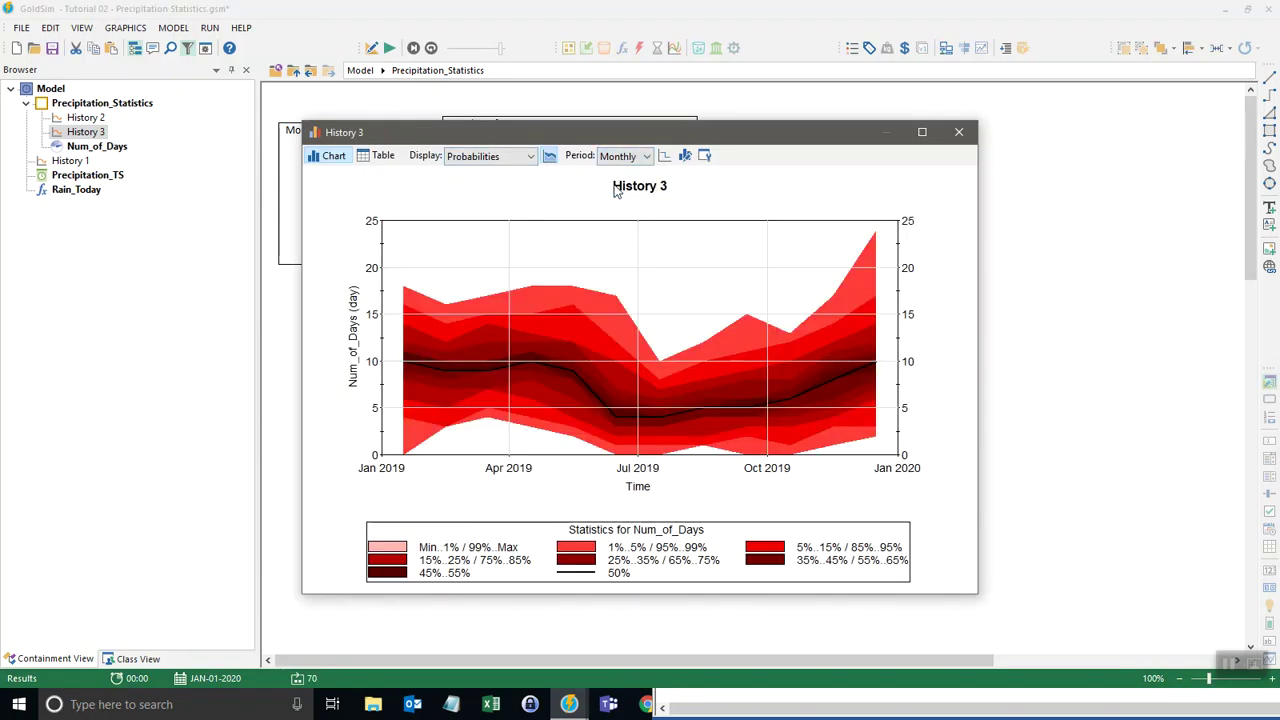
{"action": "left_click", "coordinate": [490, 158]}
{"action": "left_click", "coordinate": [482, 210]}
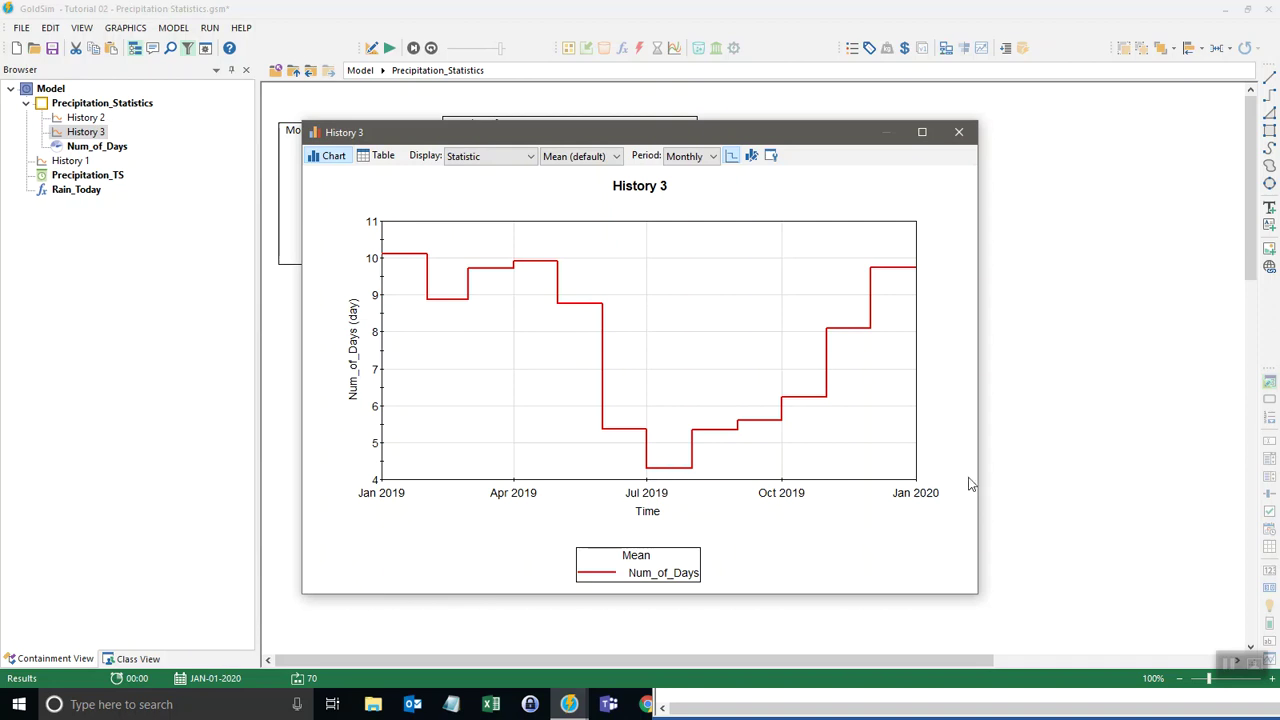
Compare History 3 as a table and chart, then close the results window
{"action": "left_click", "coordinate": [379, 162]}
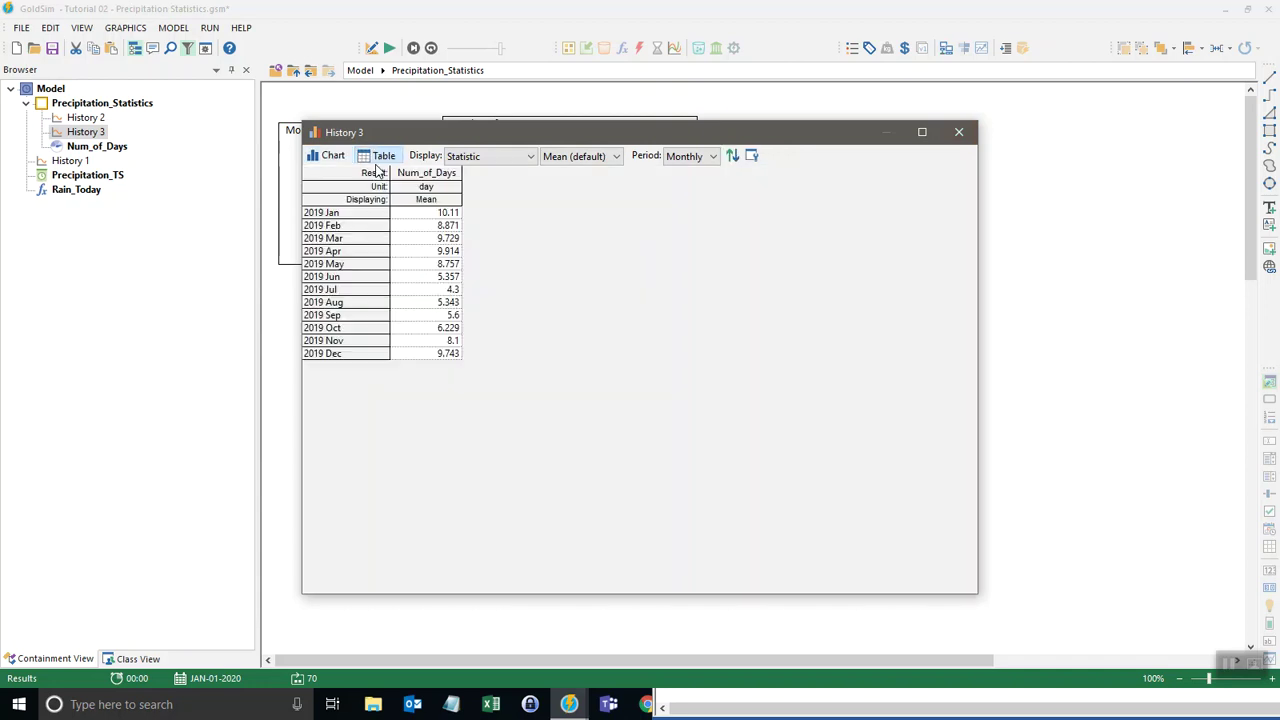
{"action": "left_click", "coordinate": [335, 157]}
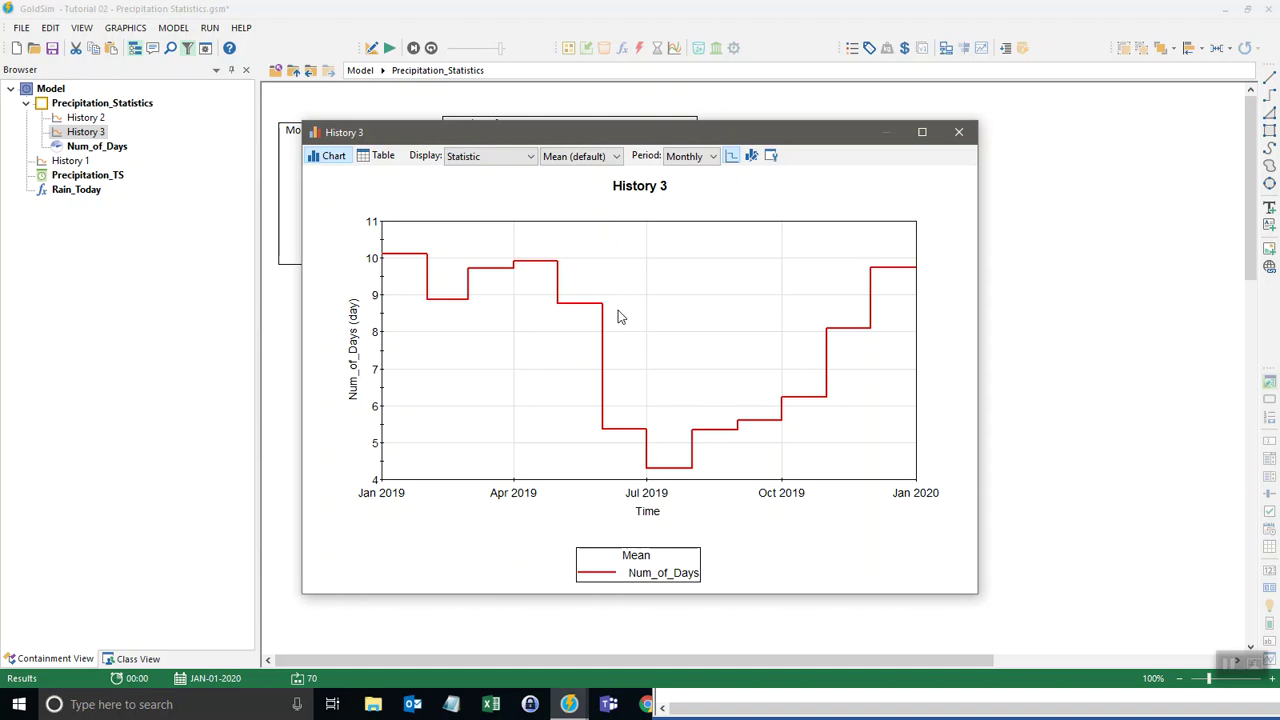
{"action": "left_click", "coordinate": [958, 132]}
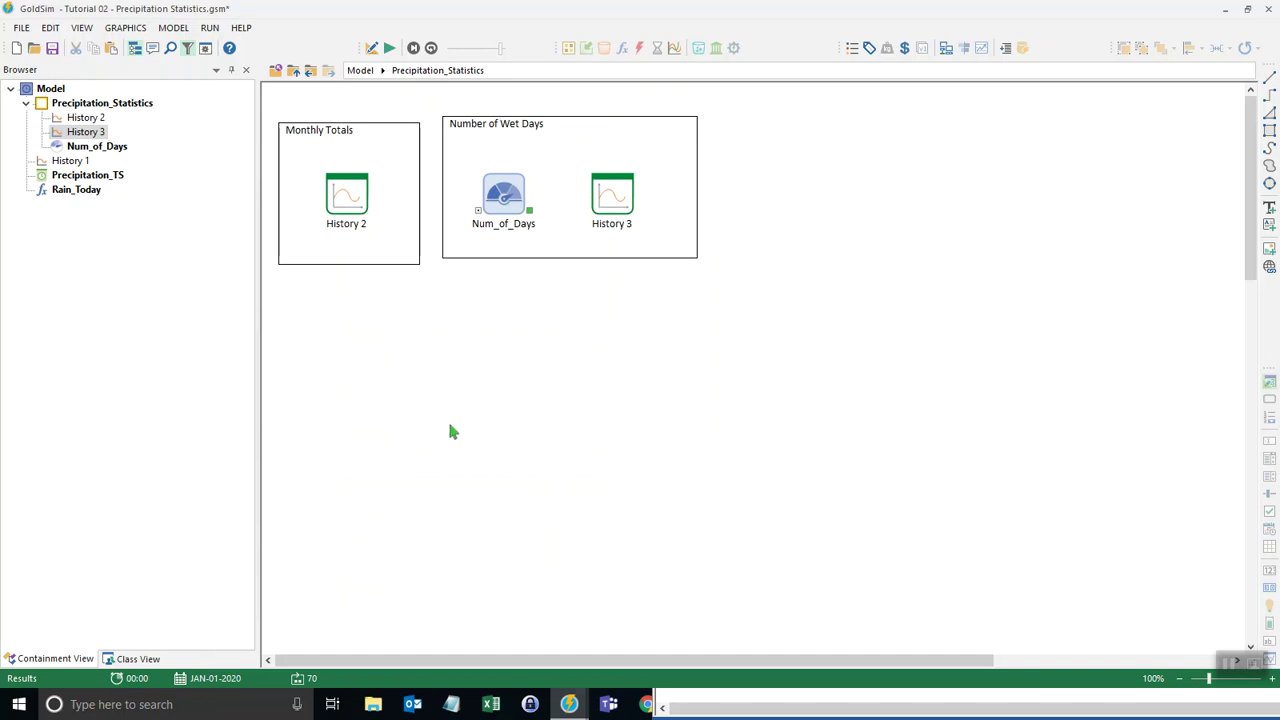
Return to edit mode and place a default Extrema element below the frames
{"action": "left_click", "coordinate": [373, 50]}
{"action": "left_click", "coordinate": [632, 401]}
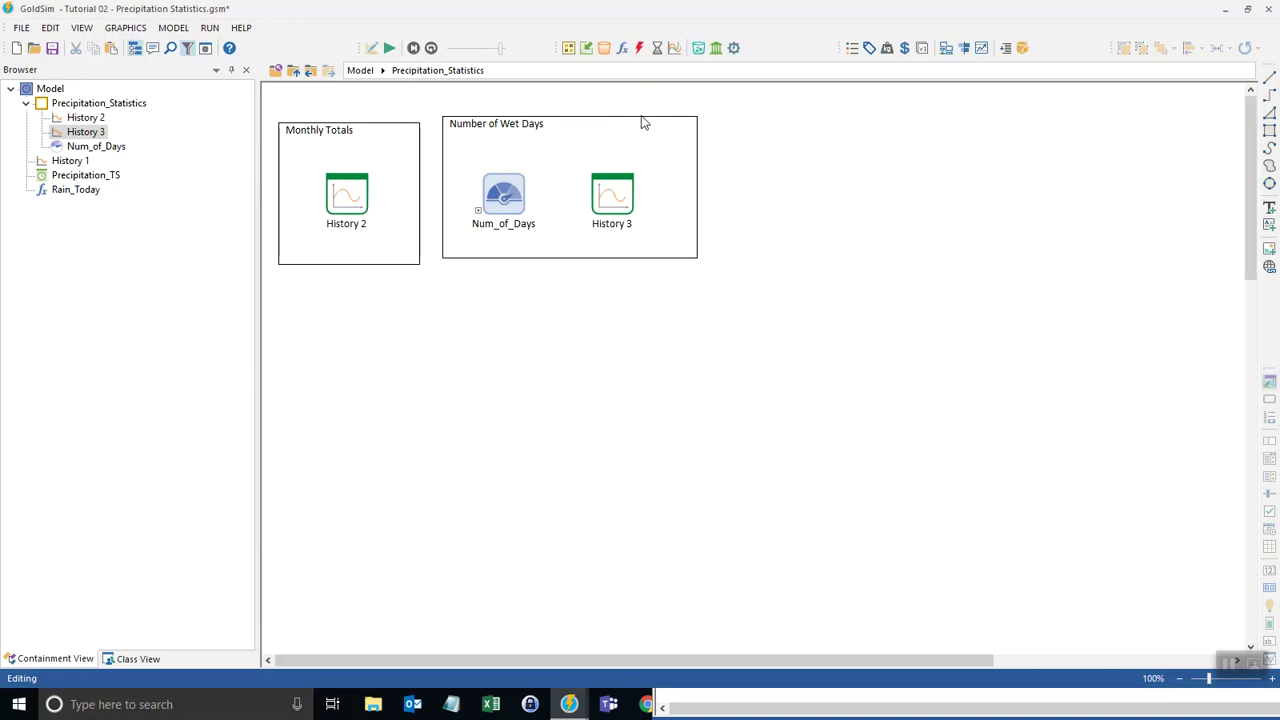
{"action": "left_click", "coordinate": [624, 49]}
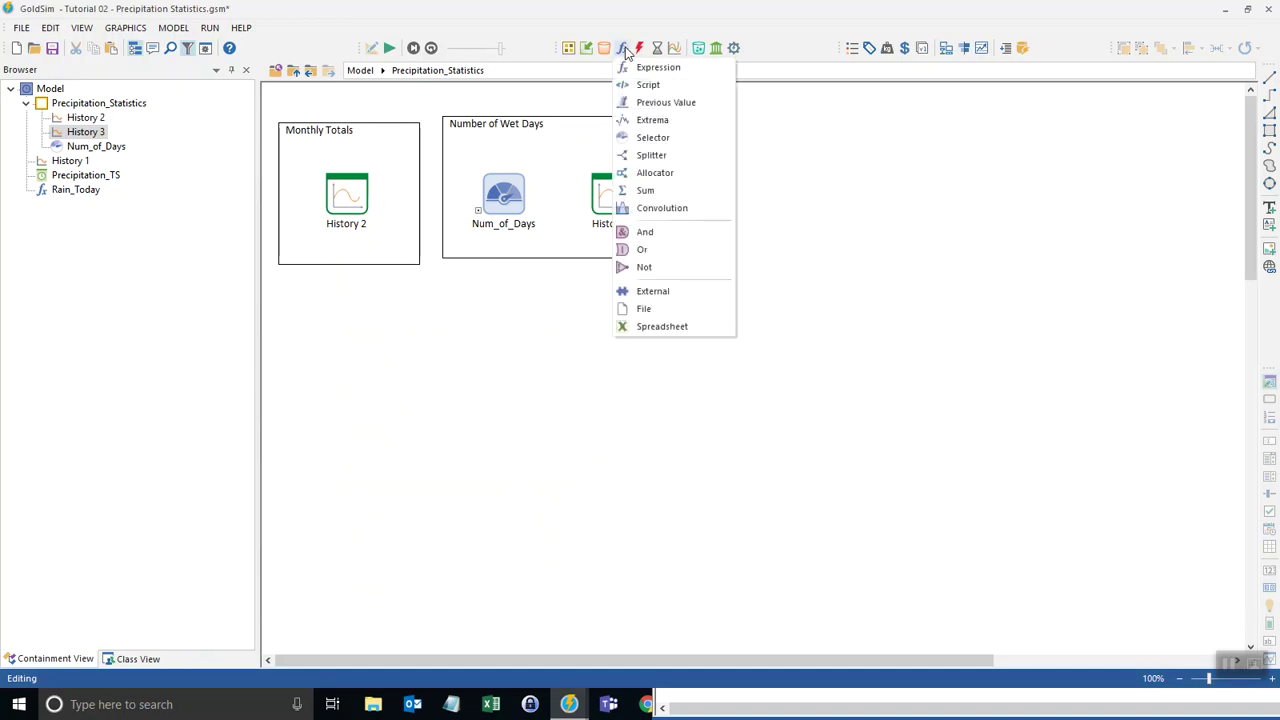
{"action": "left_click", "coordinate": [664, 121]}
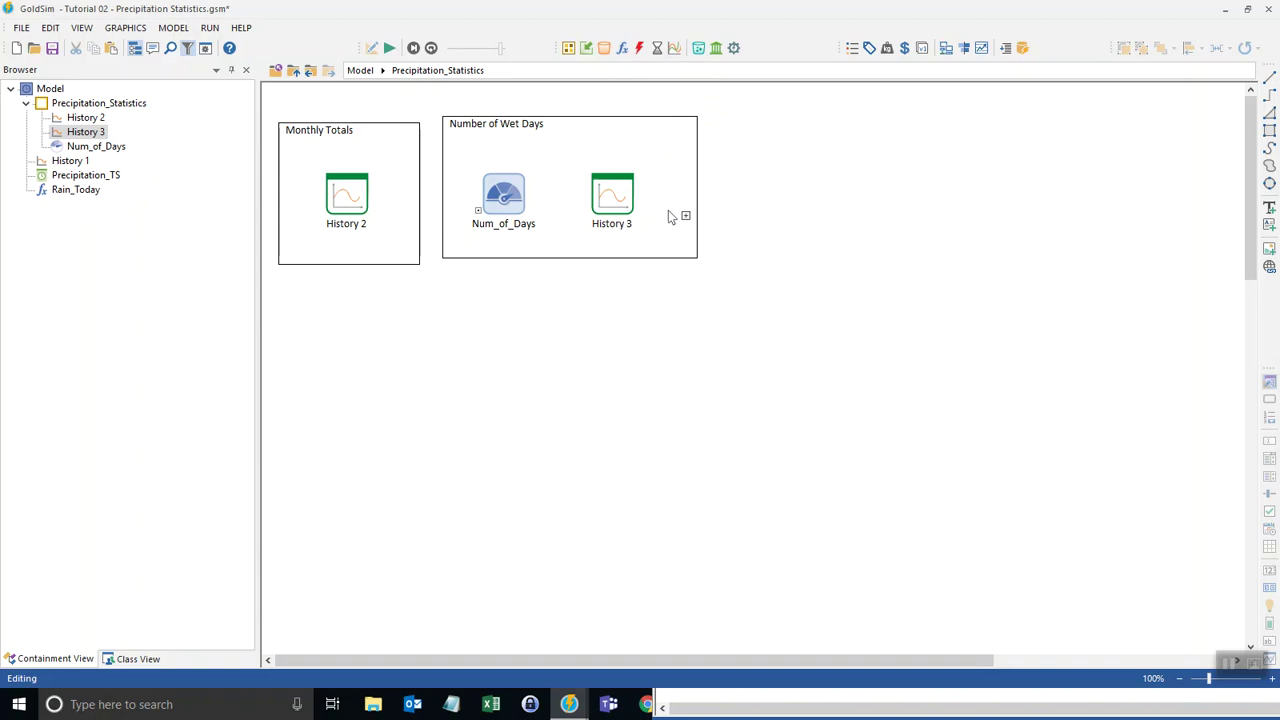
{"action": "left_click", "coordinate": [521, 371]}
{"action": "left_click", "coordinate": [645, 502]}
Paste a copy of the wet-days frame around Extrema1, titled Peak Monthly Rainfall
{"action": "left_click", "coordinate": [555, 124]}
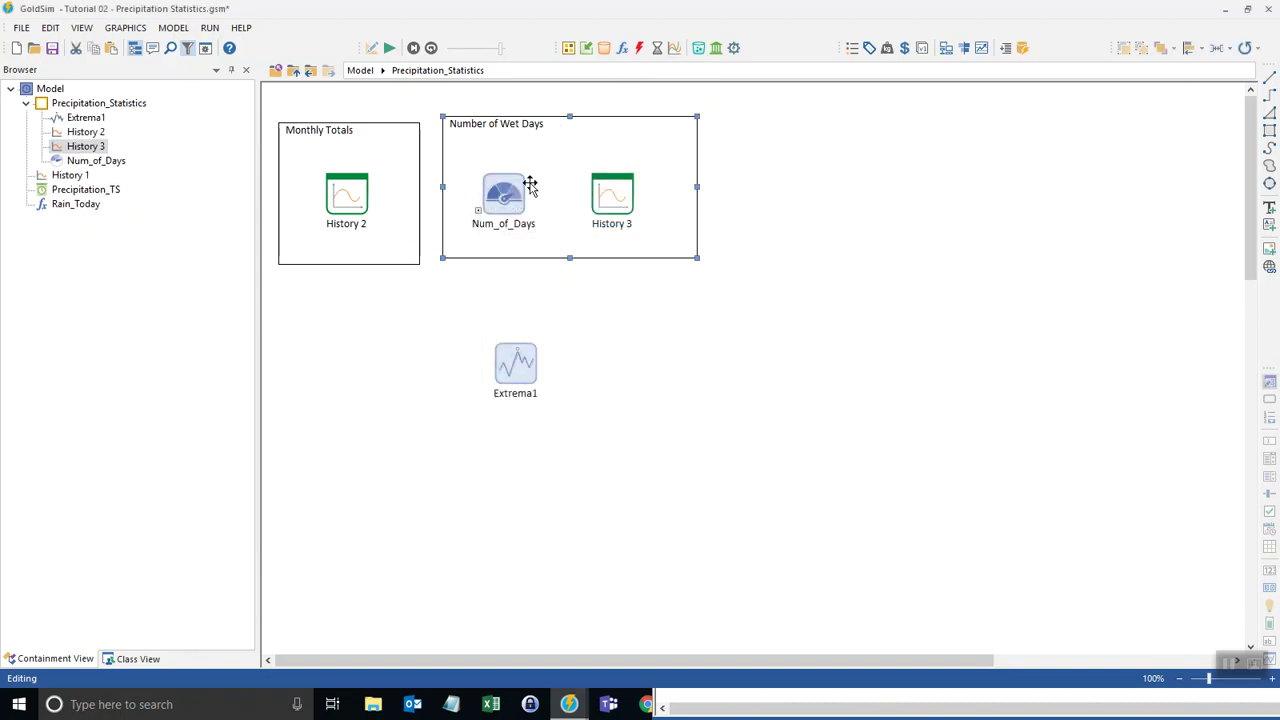
{"action": "key", "text": "ctrl+v"}
{"action": "double_click", "coordinate": [503, 287]}
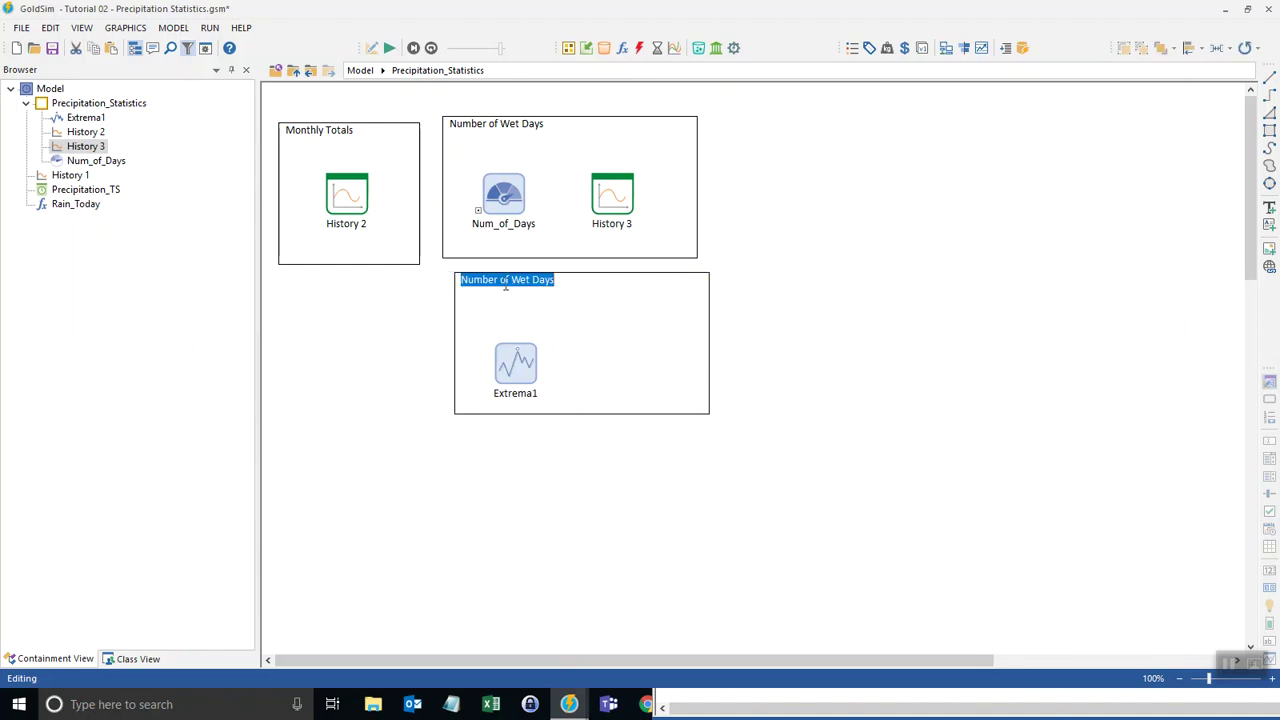
{"action": "type", "text": "Pe"}
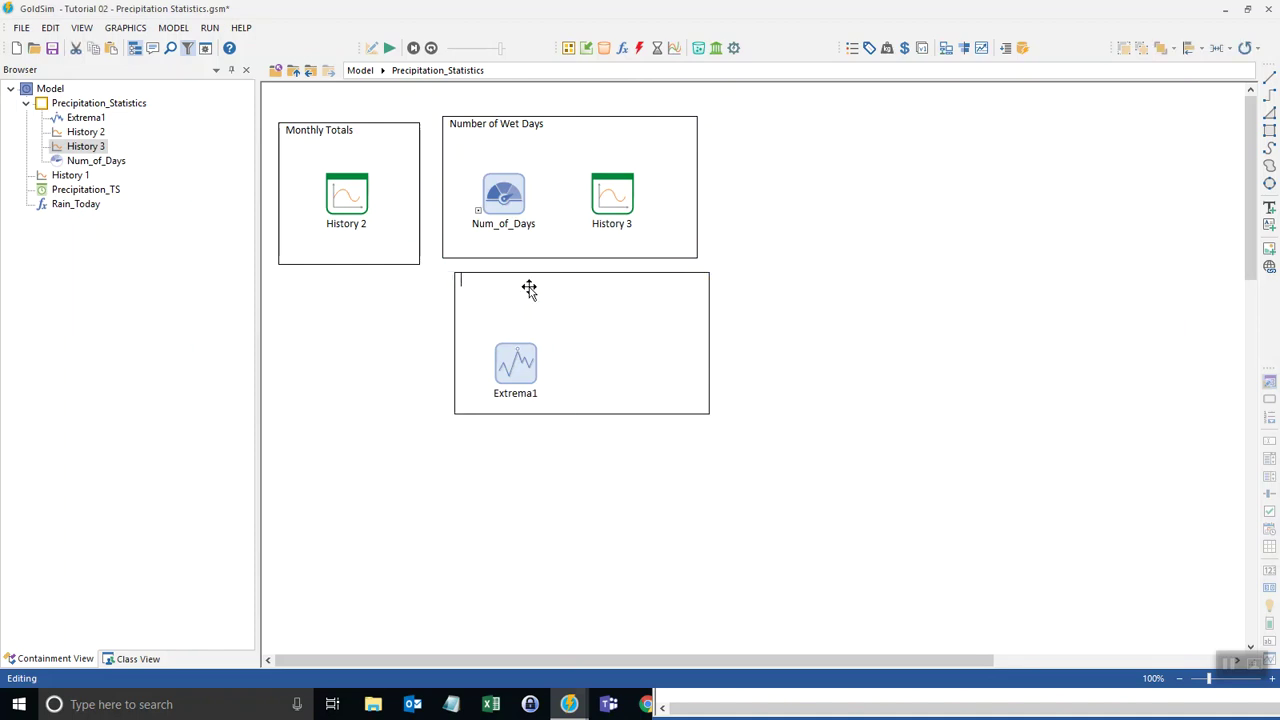
{"action": "type", "text": "Peak Monthly Rainfall"}
{"action": "left_click", "coordinate": [823, 268]}
{"action": "left_click", "coordinate": [547, 341]}
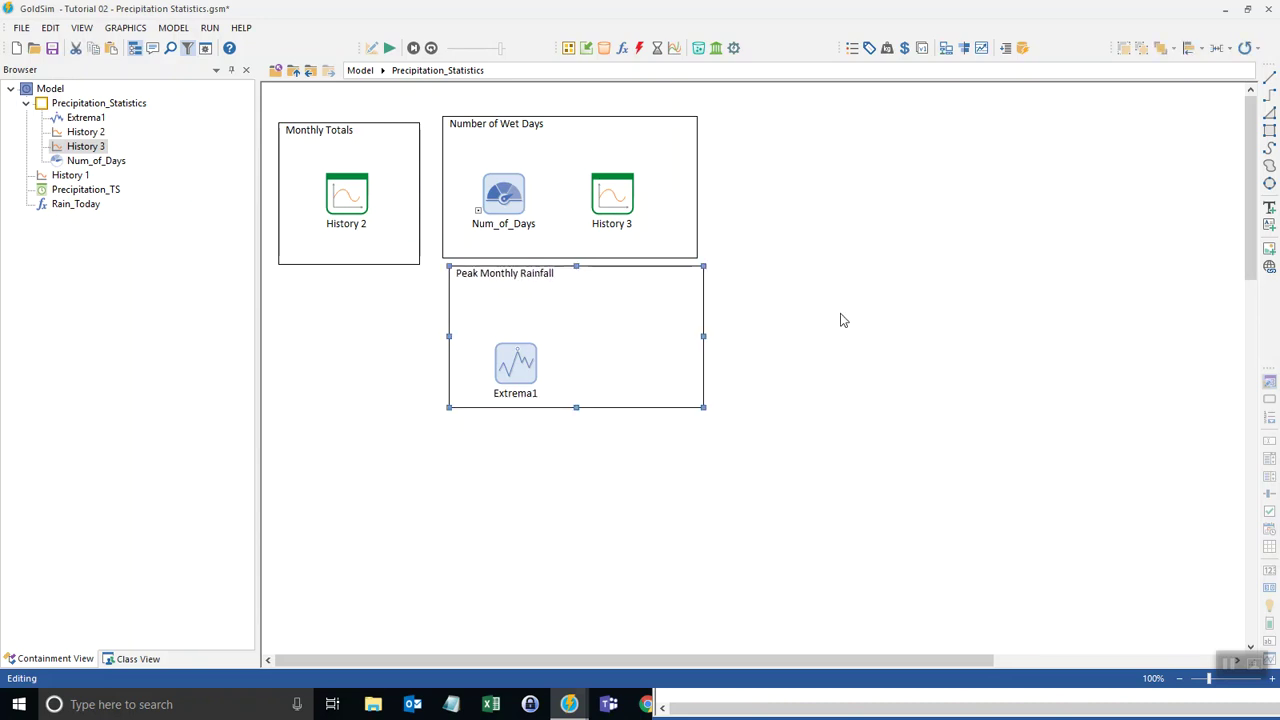
{"action": "left_click_drag", "start_coordinate": [651, 309], "coordinate": [633, 315]}
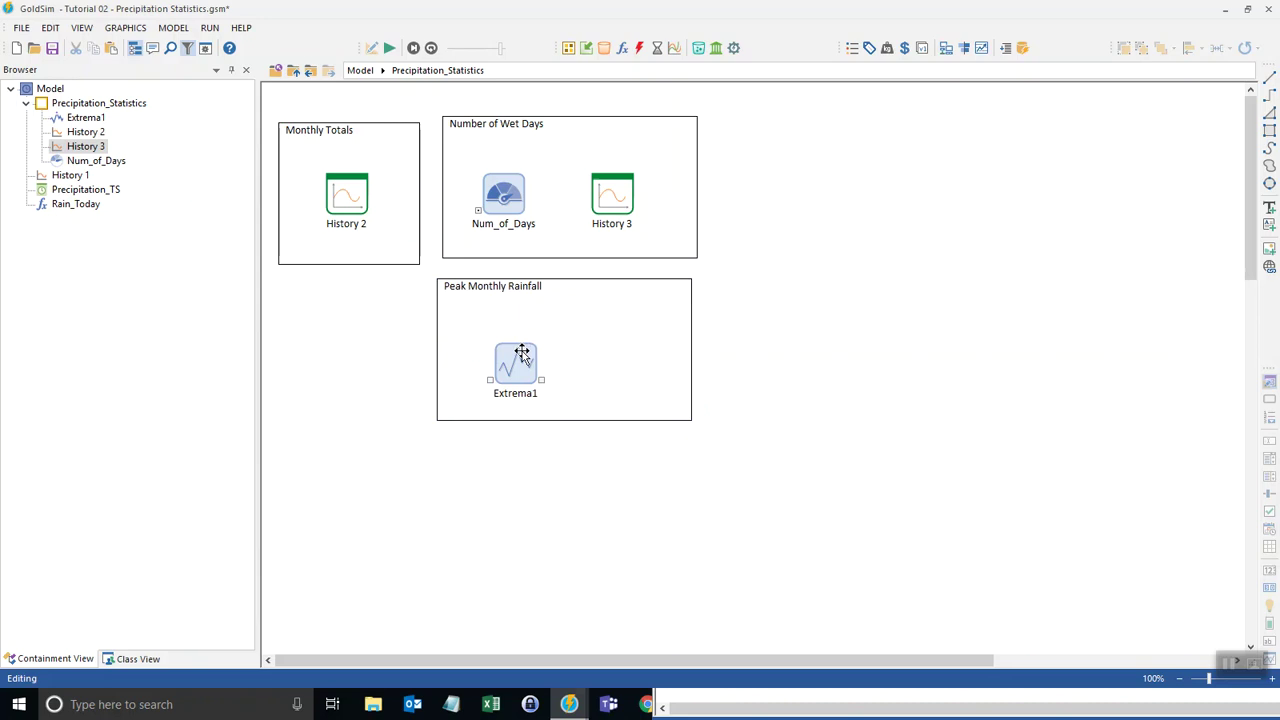
{"action": "left_click_drag", "start_coordinate": [520, 352], "coordinate": [508, 340]}
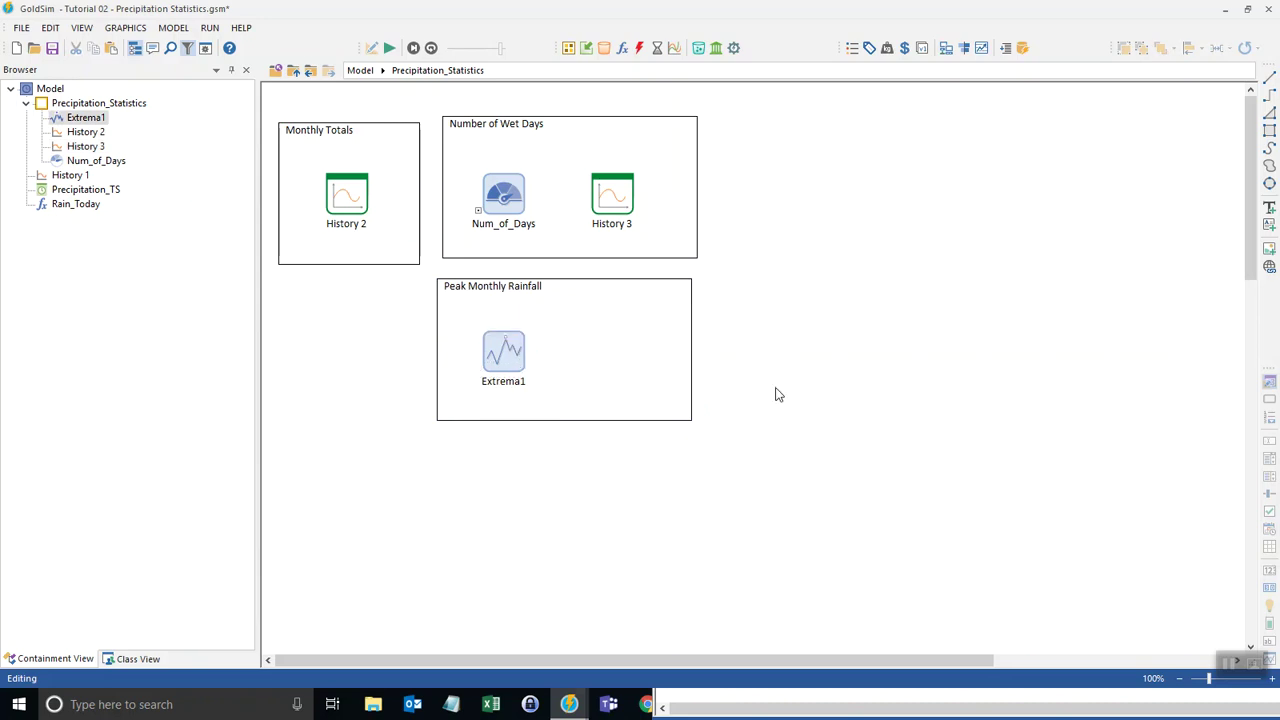
Name Extrema1 Peak_Rain, describe it as maximum precipitation amount, with mm/d units
{"action": "double_click", "coordinate": [503, 349]}
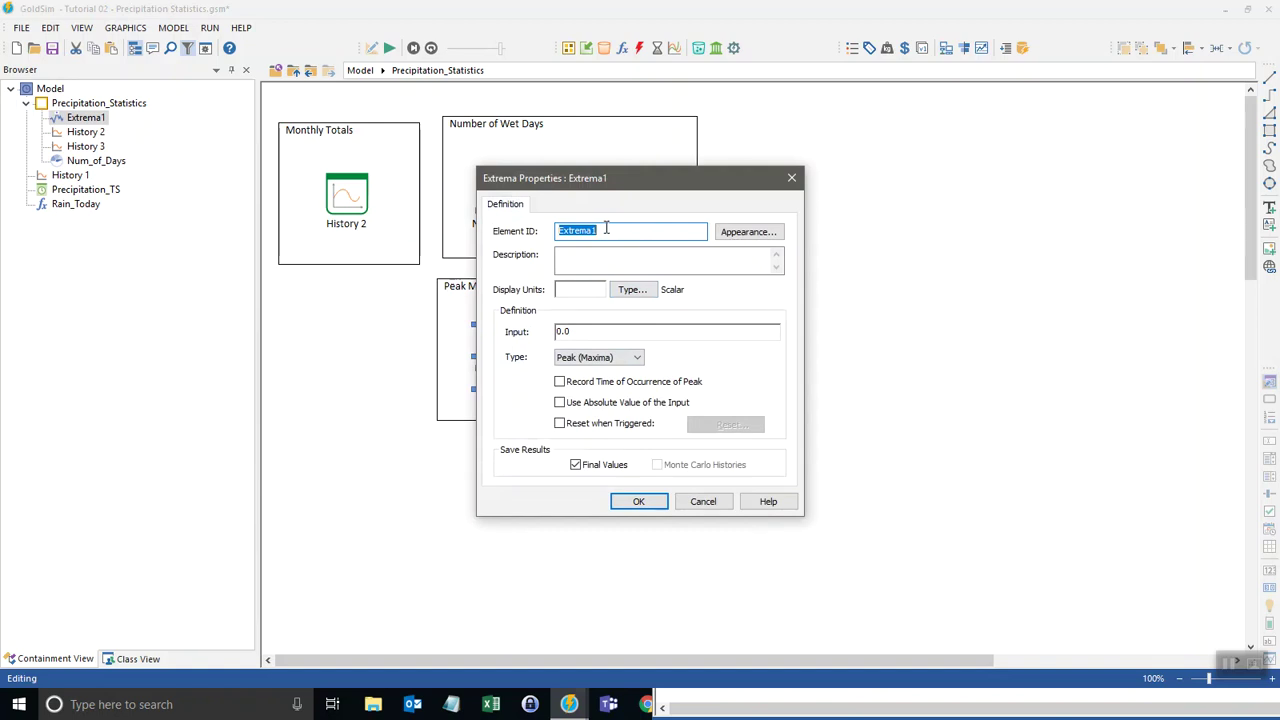
{"action": "type", "text": "Peak_Rain"}
{"action": "left_click", "coordinate": [623, 258]}
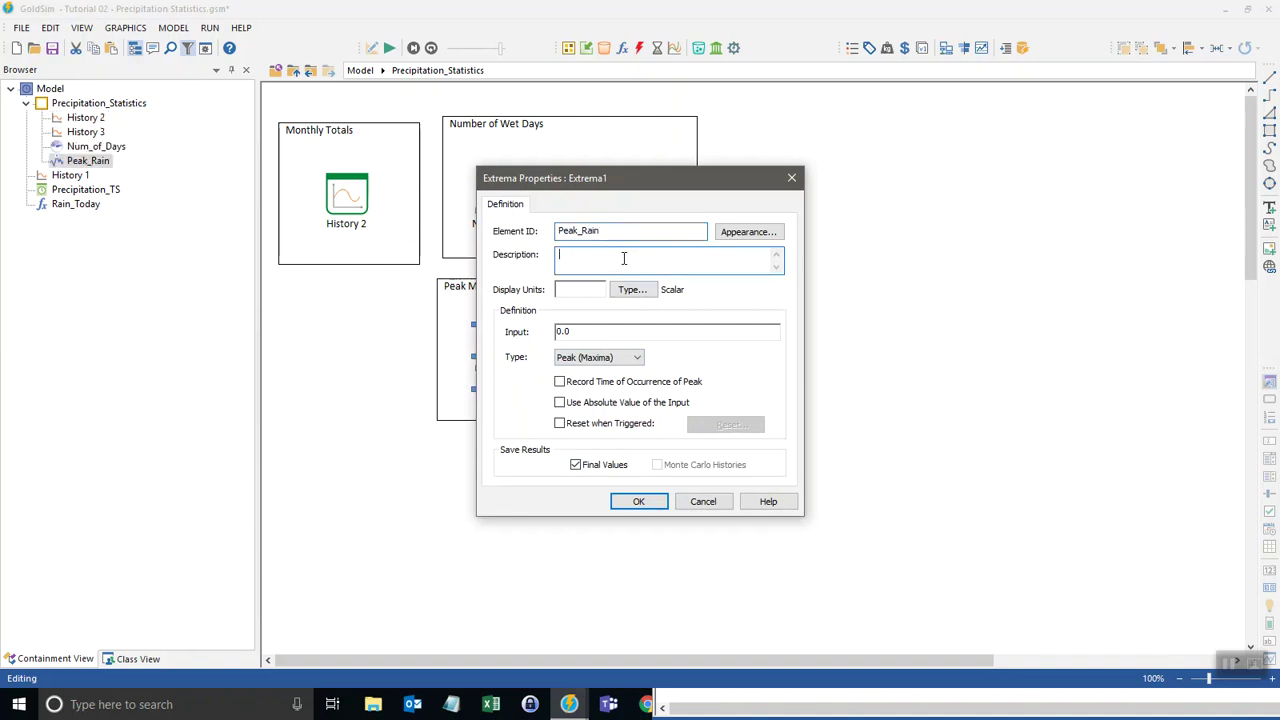
{"action": "type", "text": "Ma"}
{"action": "type", "text": "ximum precipitation amount in each month"}
{"action": "key", "text": "Tab"}
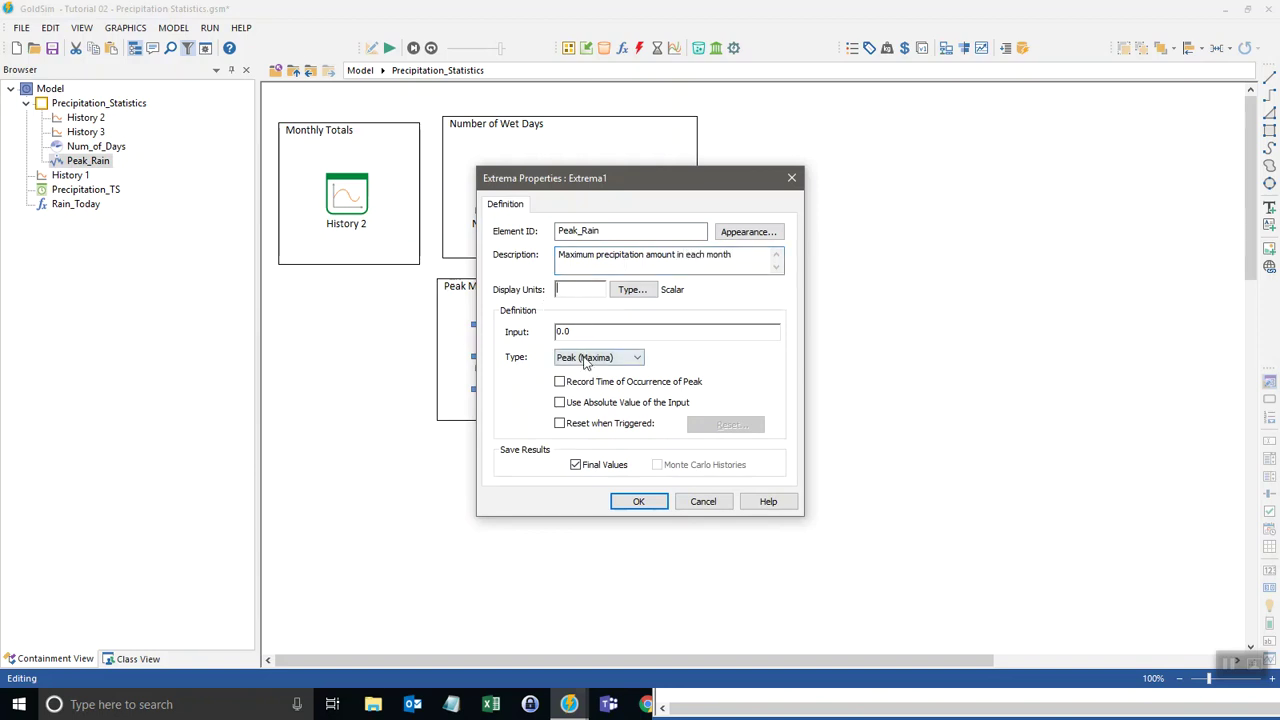
{"action": "type", "text": "mm/d"}
Link Precipitation_TS as Peak_Rain's input and keep the Peak (Maxima) type
{"action": "left_click", "coordinate": [578, 331]}
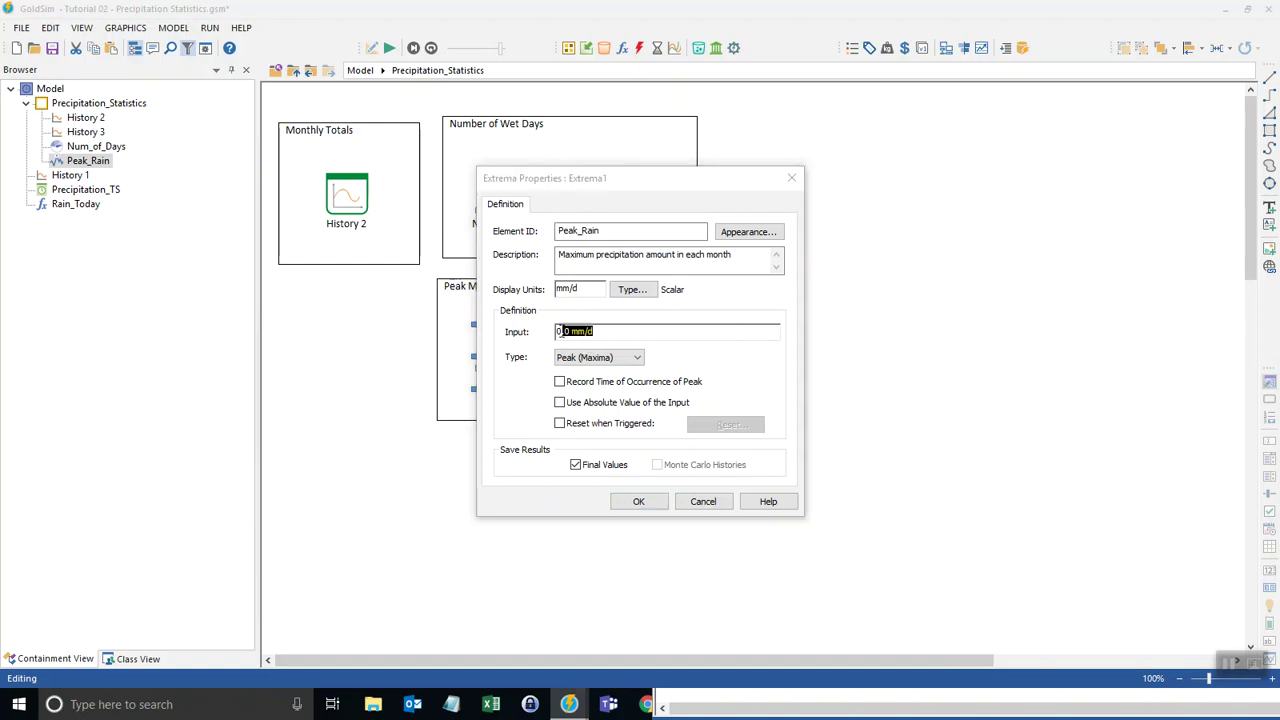
{"action": "right_click", "coordinate": [576, 334]}
{"action": "left_click", "coordinate": [621, 343]}
{"action": "left_click", "coordinate": [608, 294]}
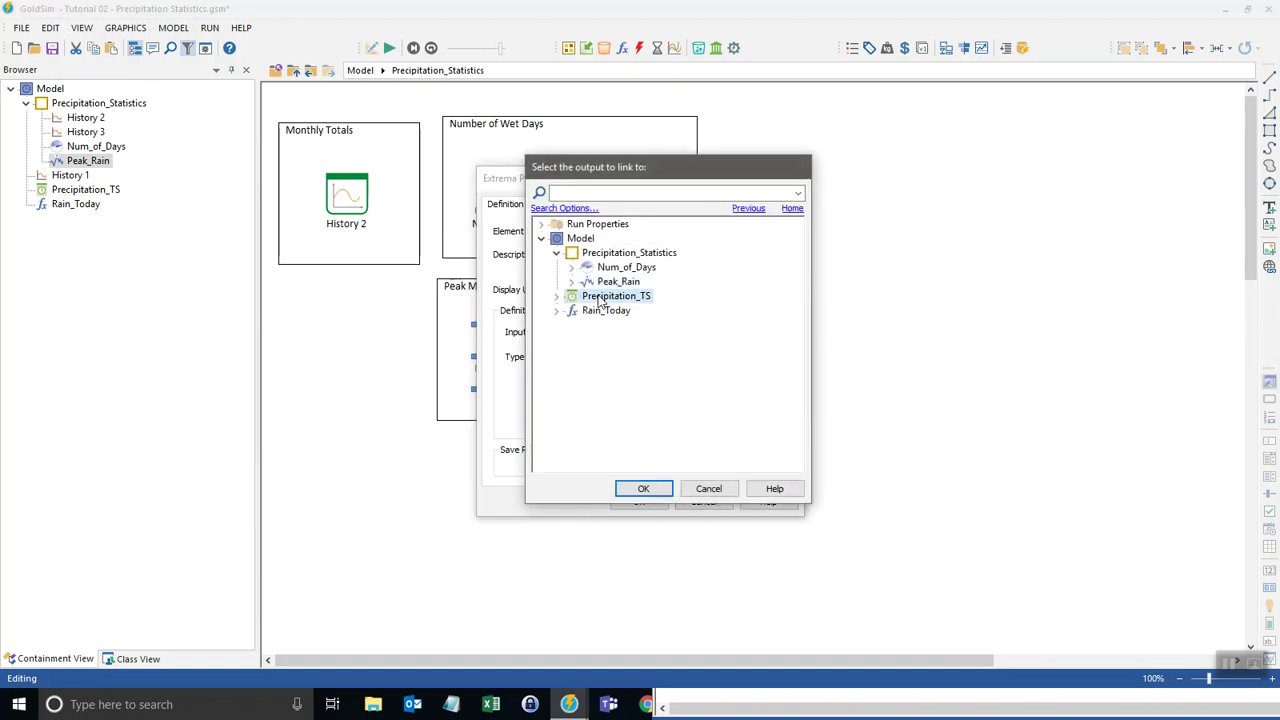
{"action": "left_click", "coordinate": [649, 486]}
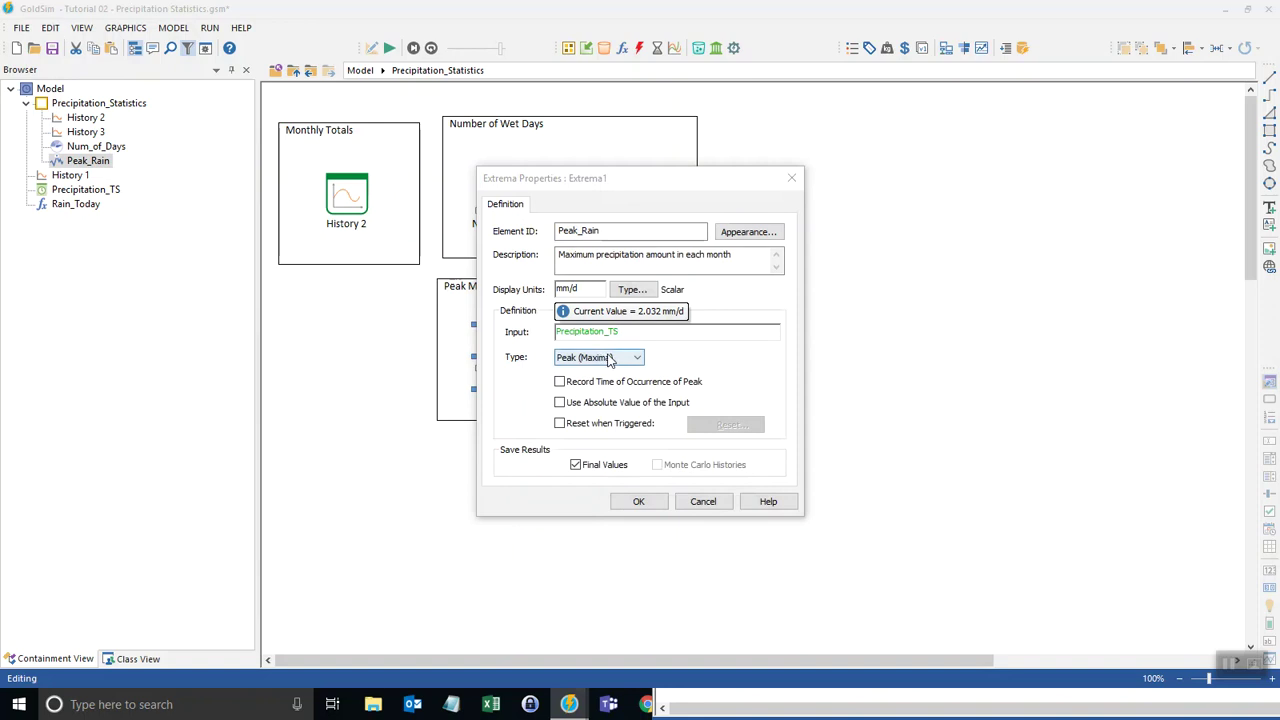
{"action": "left_click", "coordinate": [621, 362]}
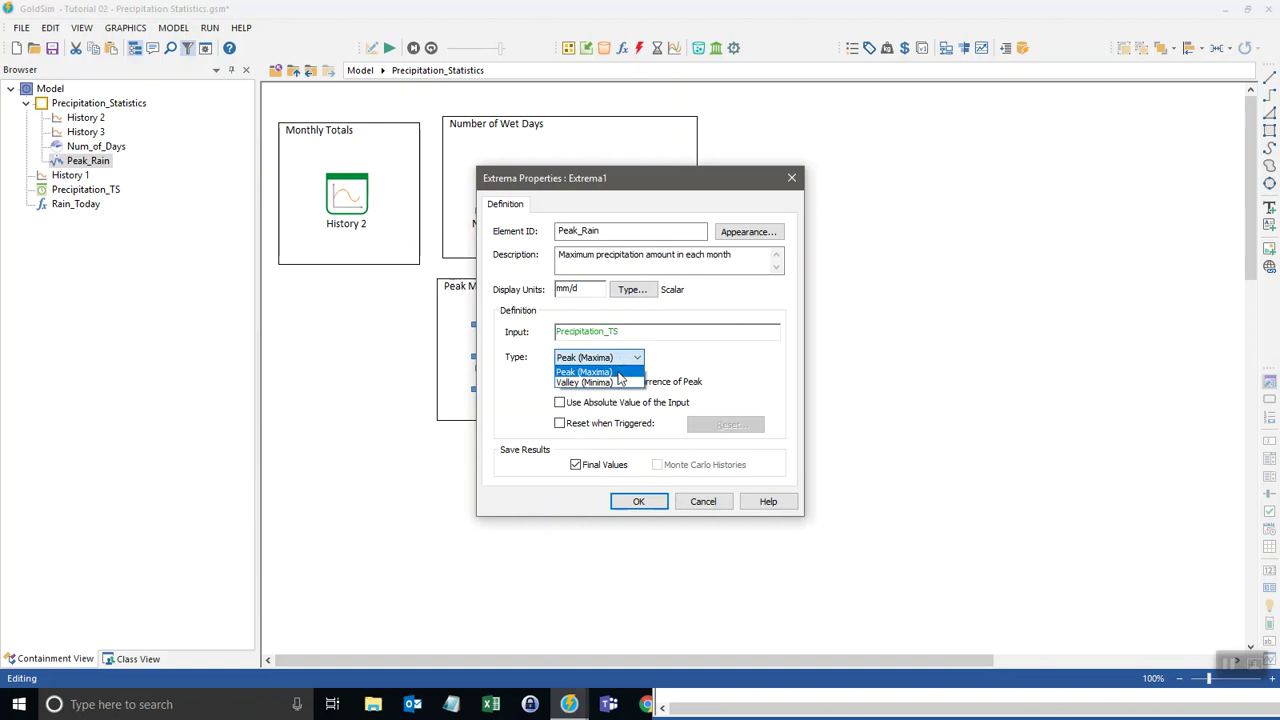
{"action": "left_click", "coordinate": [619, 372]}
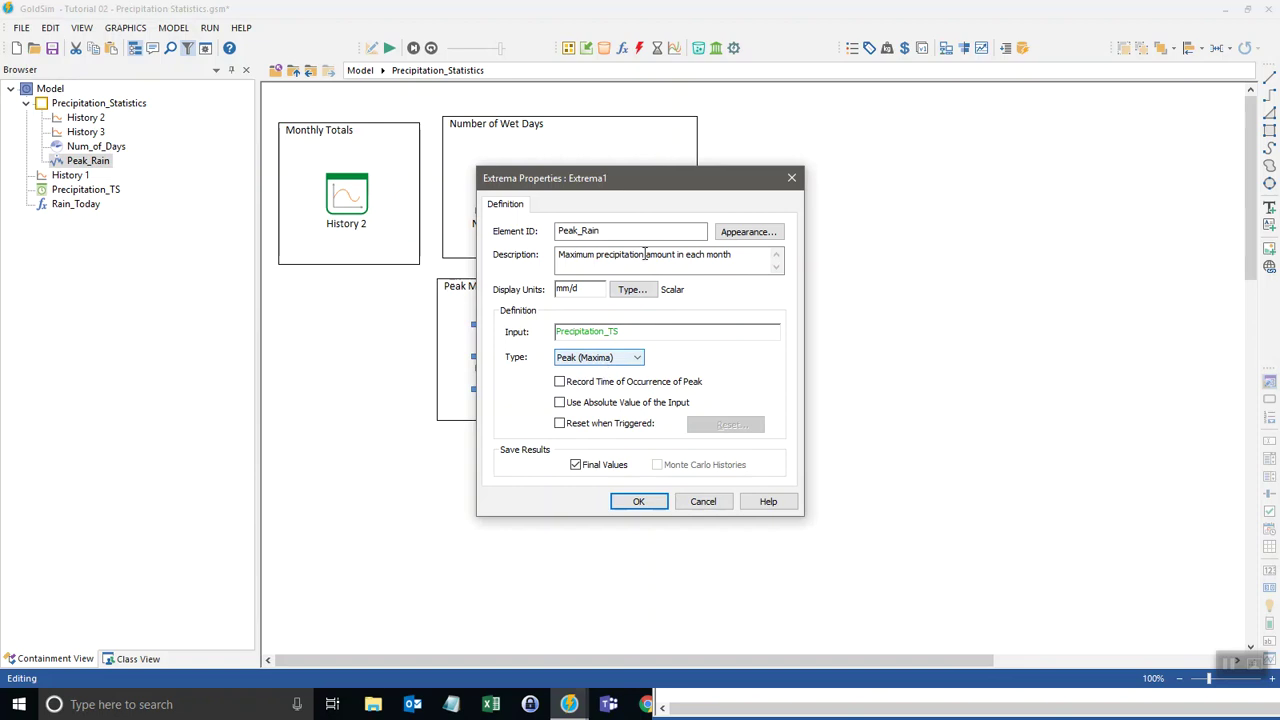
{"action": "left_click_drag", "start_coordinate": [649, 180], "coordinate": [870, 156]}
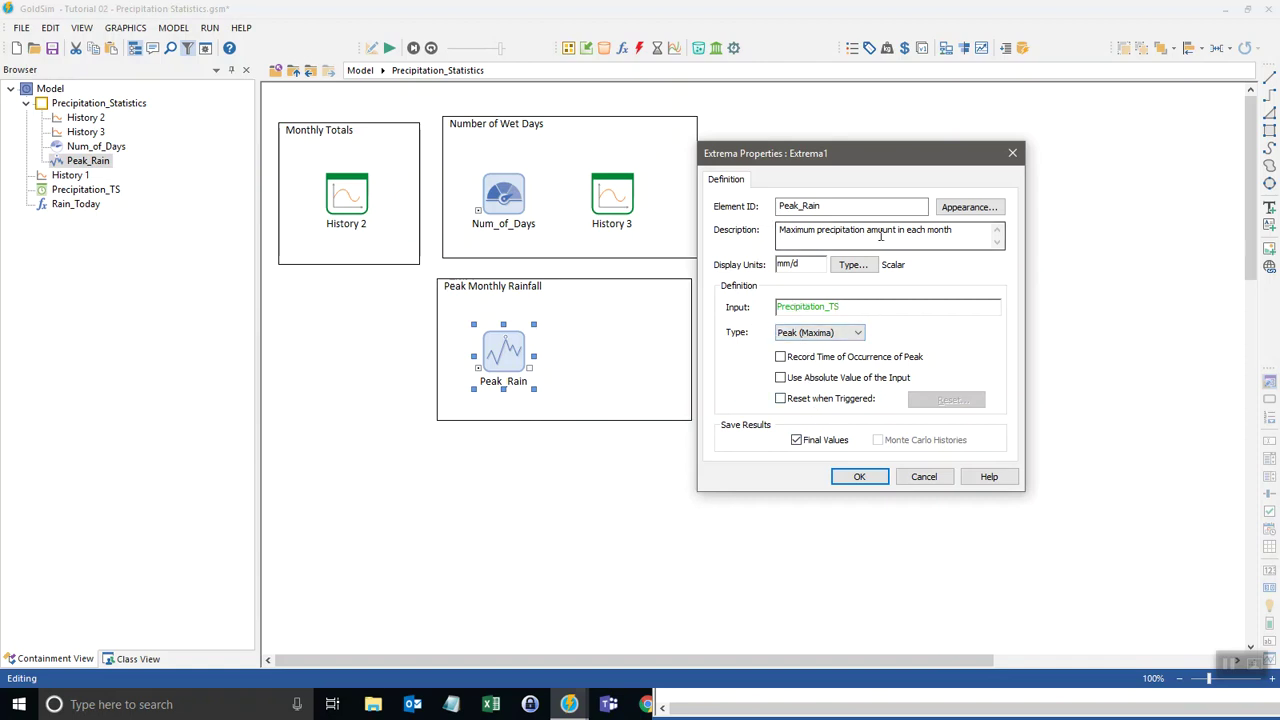
Make Peak_Rain reset via an On Changed trigger each month, then close its properties
{"action": "left_click", "coordinate": [943, 229]}
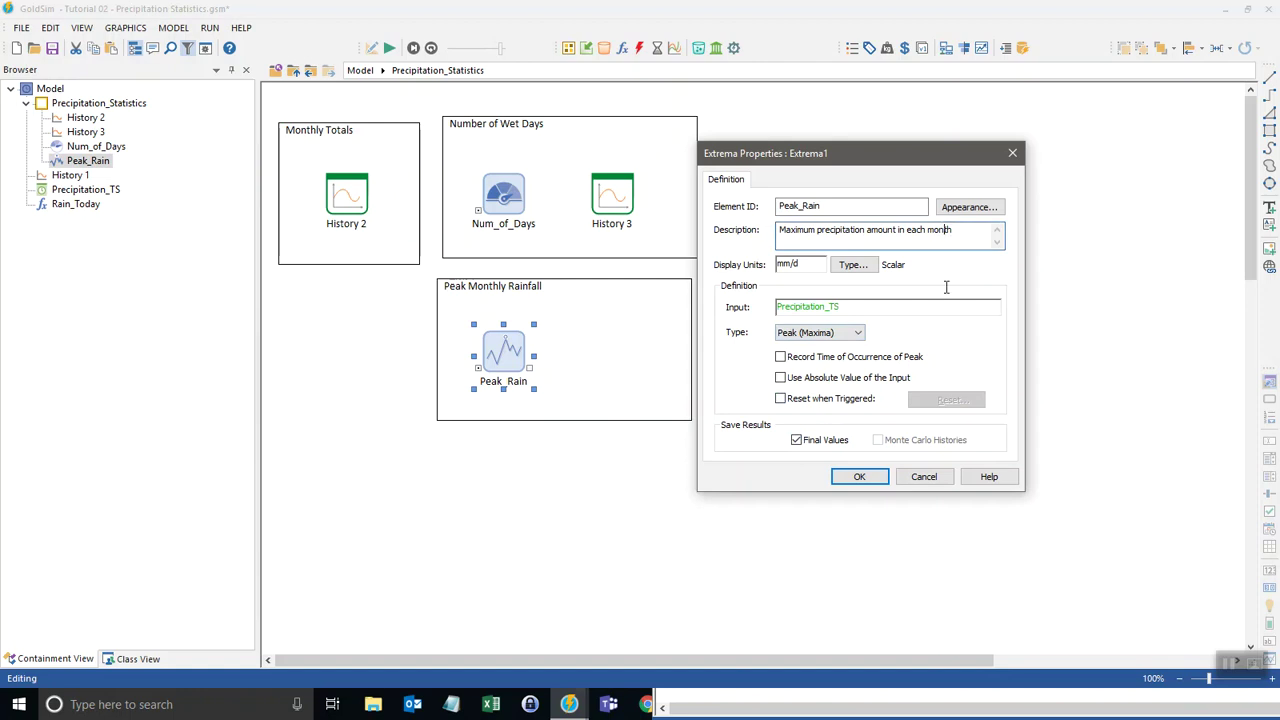
{"action": "left_click", "coordinate": [781, 400]}
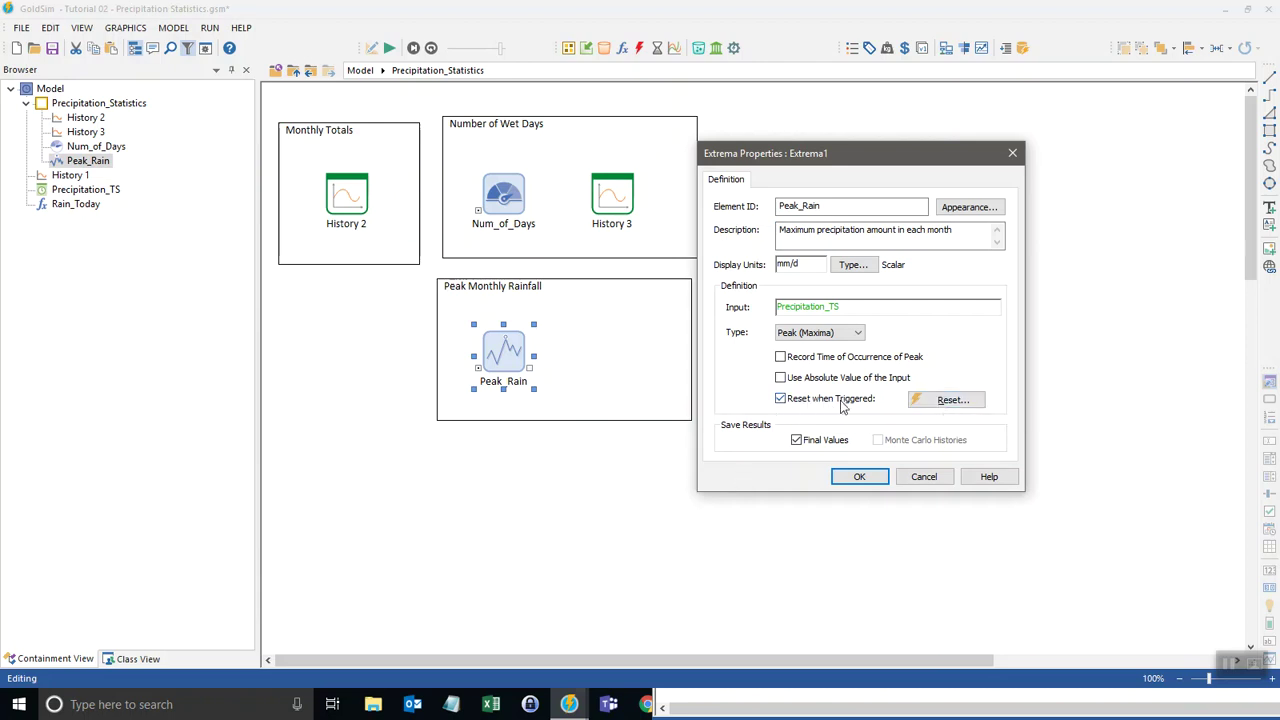
{"action": "left_click", "coordinate": [952, 402]}
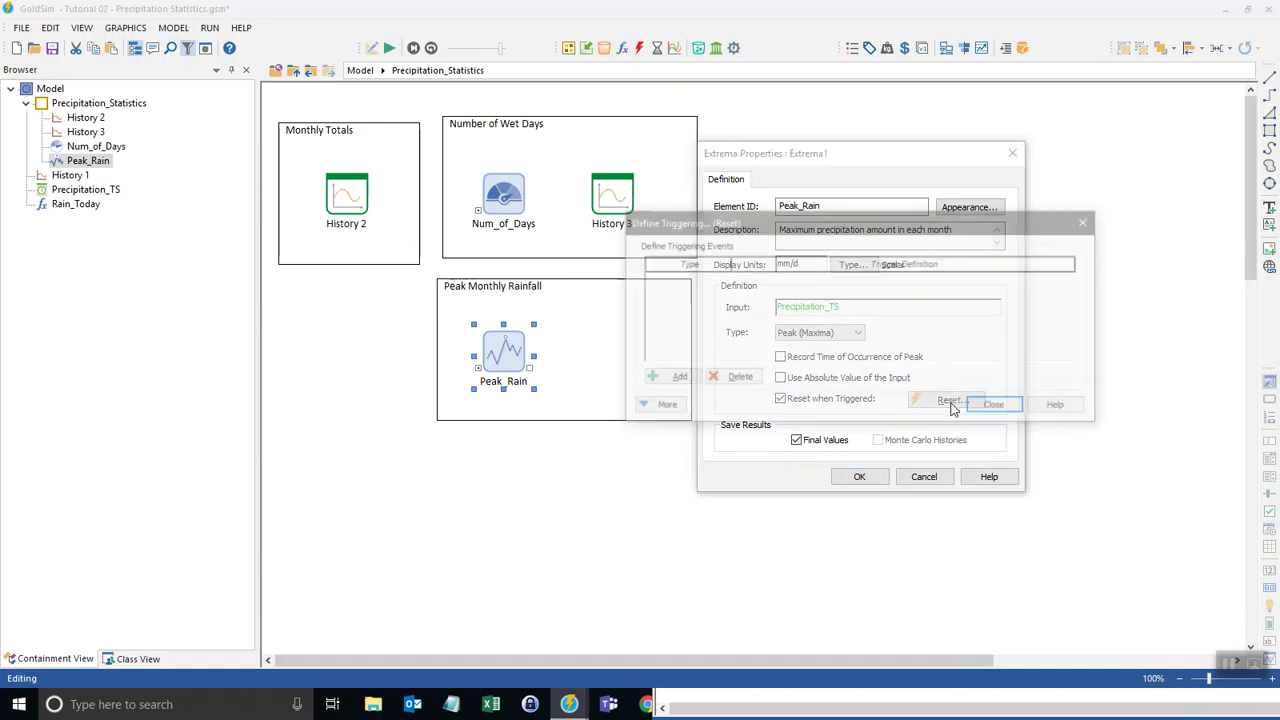
{"action": "left_click_drag", "start_coordinate": [744, 223], "coordinate": [790, 148]}
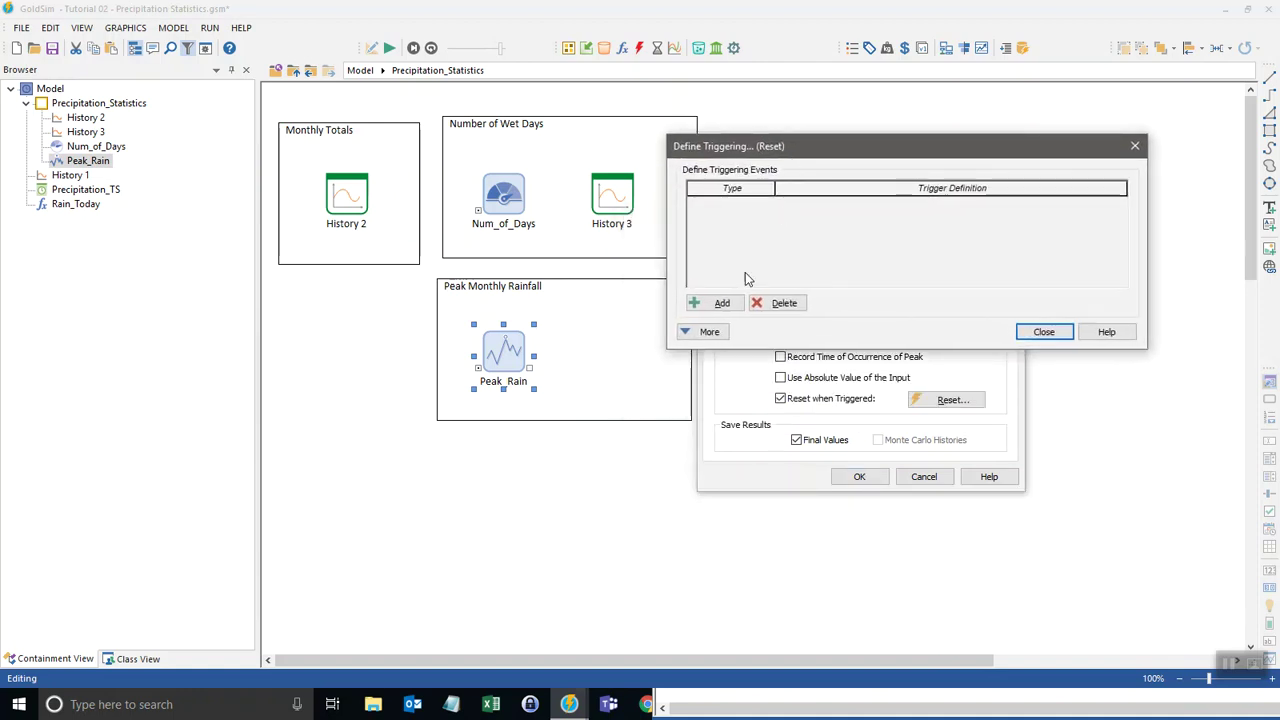
{"action": "left_click", "coordinate": [720, 301]}
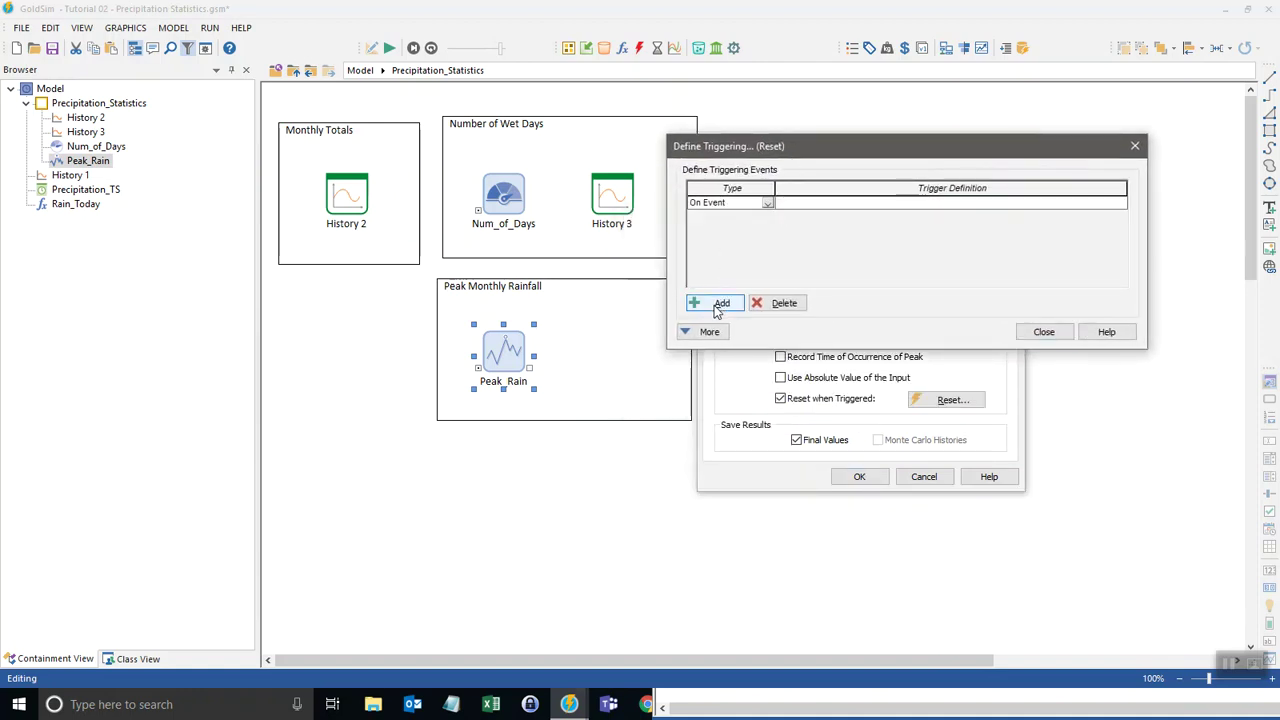
{"action": "left_click", "coordinate": [767, 204]}
{"action": "left_click", "coordinate": [724, 223]}
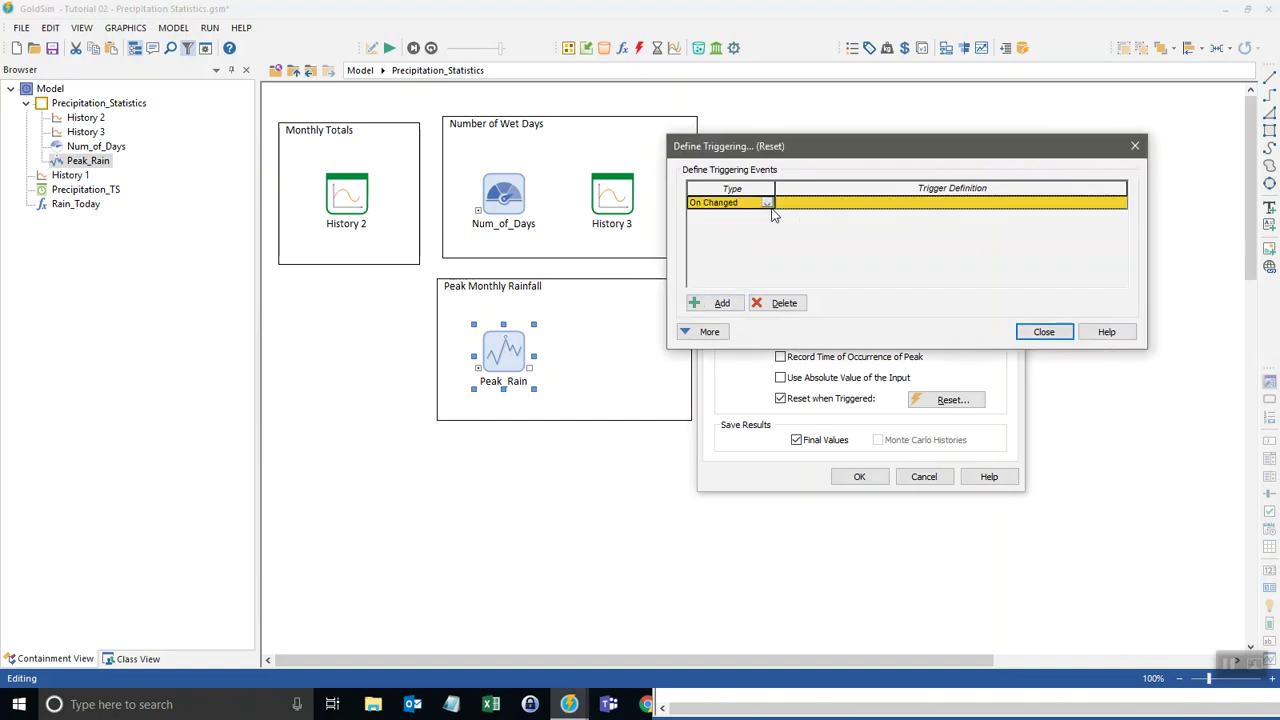
{"action": "left_click", "coordinate": [790, 202]}
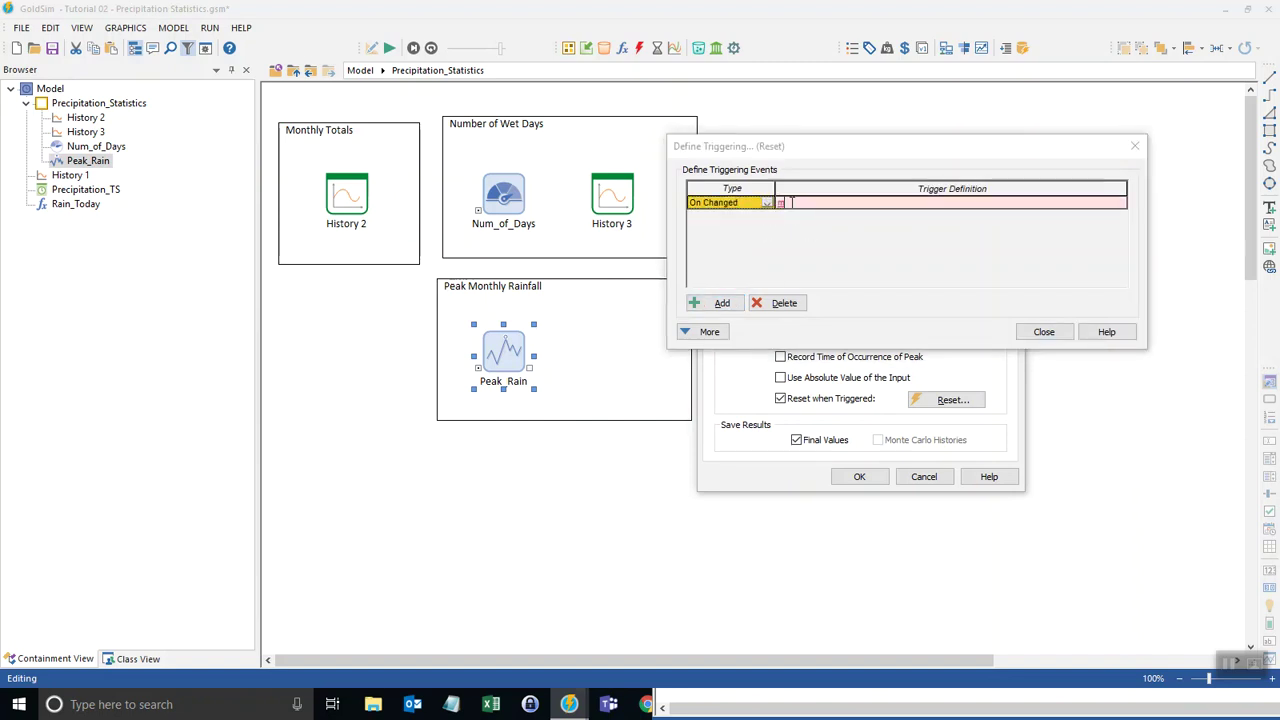
{"action": "left_click", "coordinate": [1044, 331]}
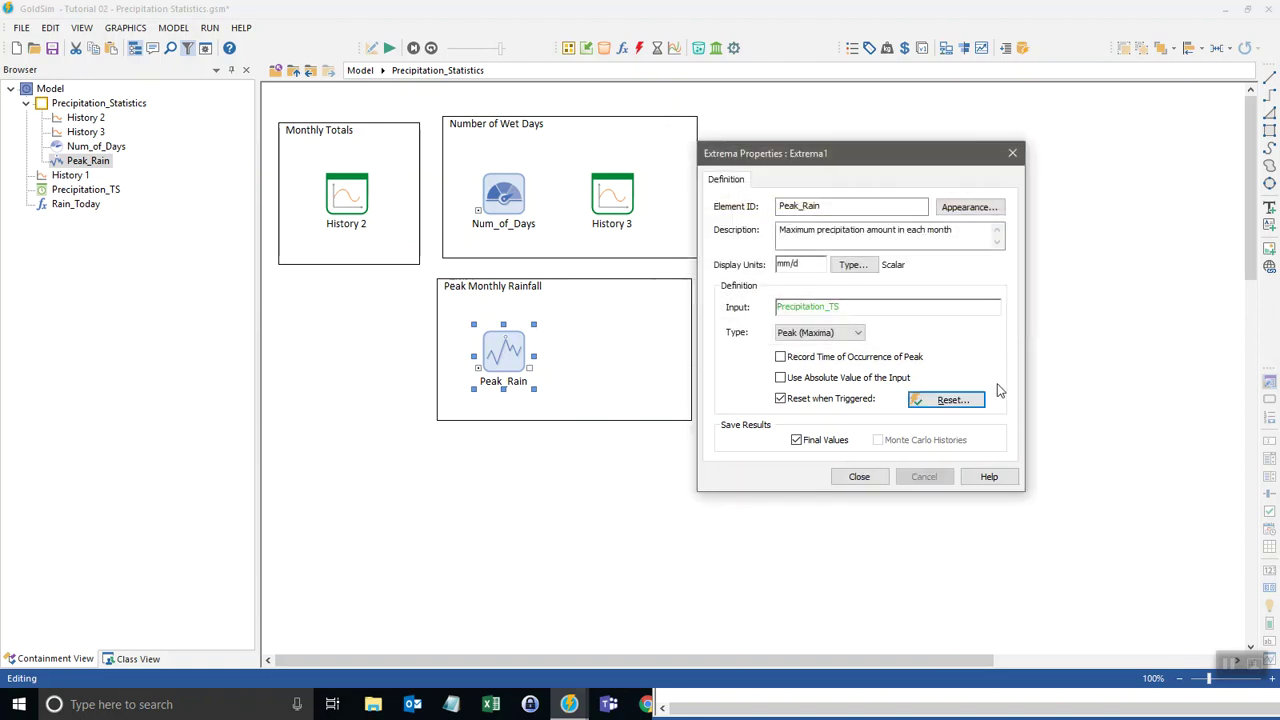
{"action": "left_click", "coordinate": [858, 477]}
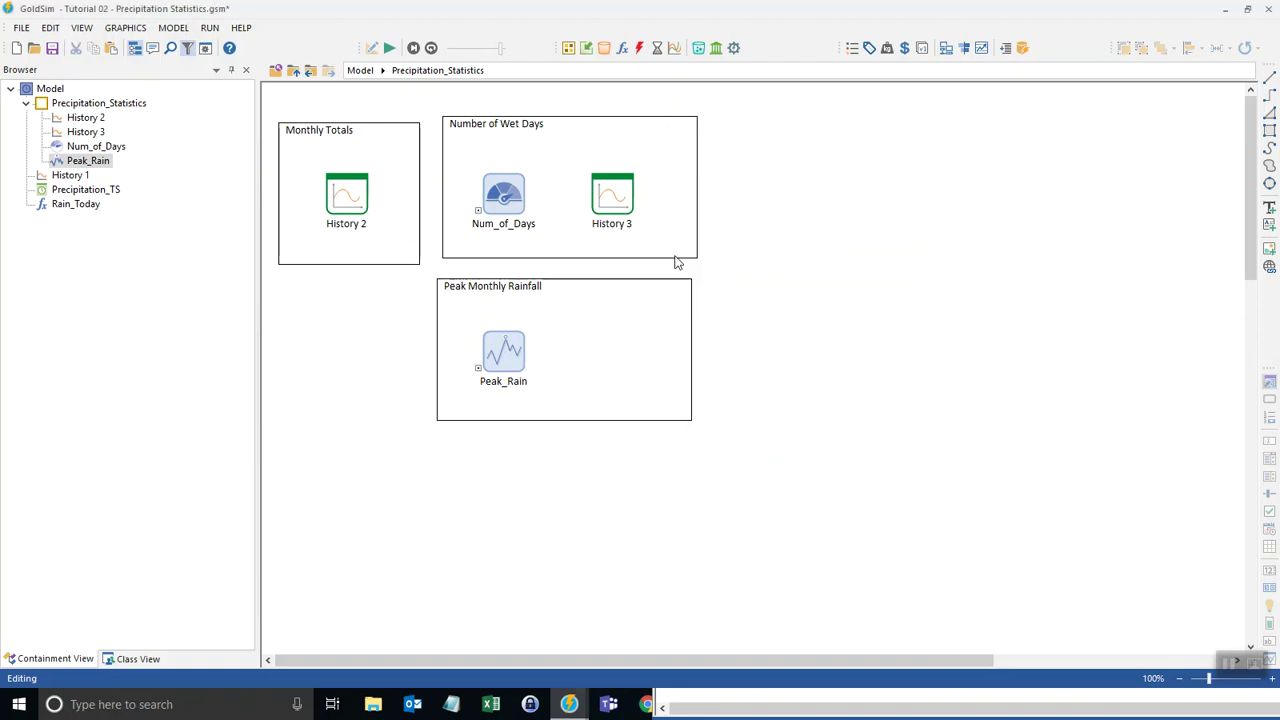
Insert a Peak Rainfall time history result plotting Peak_Rain
{"action": "left_click", "coordinate": [674, 49]}
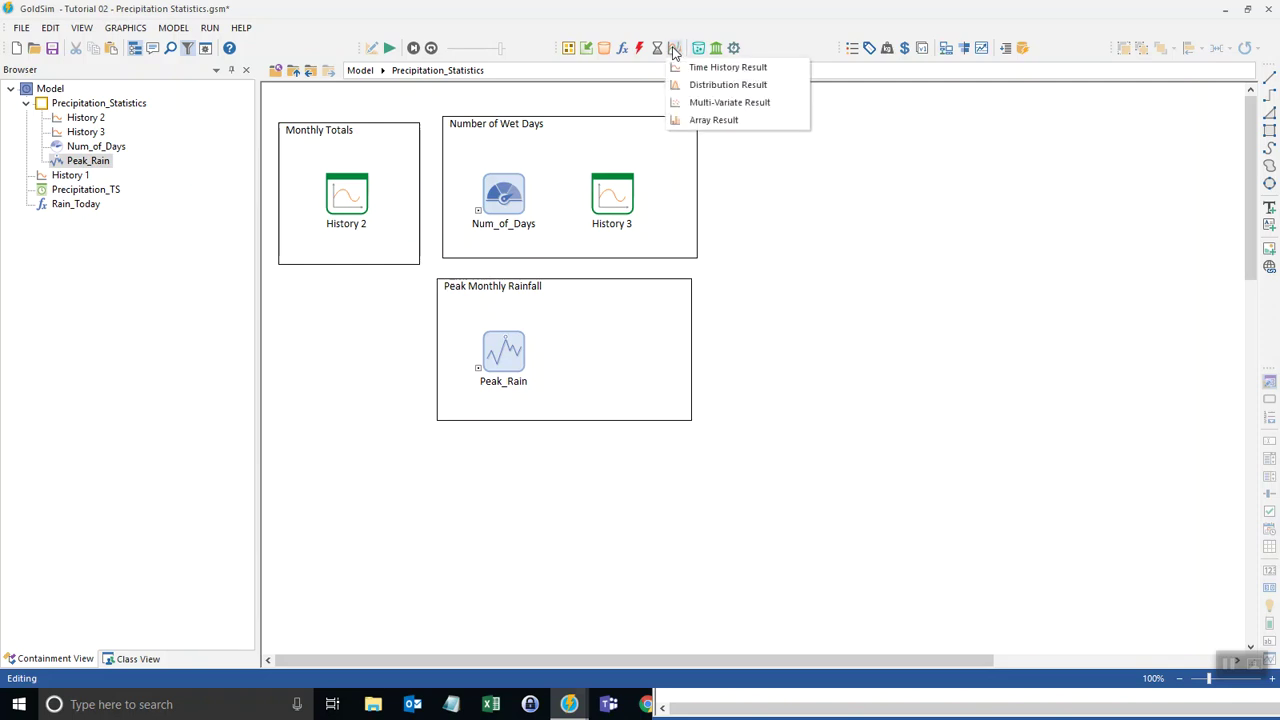
{"action": "left_click", "coordinate": [728, 67]}
{"action": "left_click", "coordinate": [710, 410]}
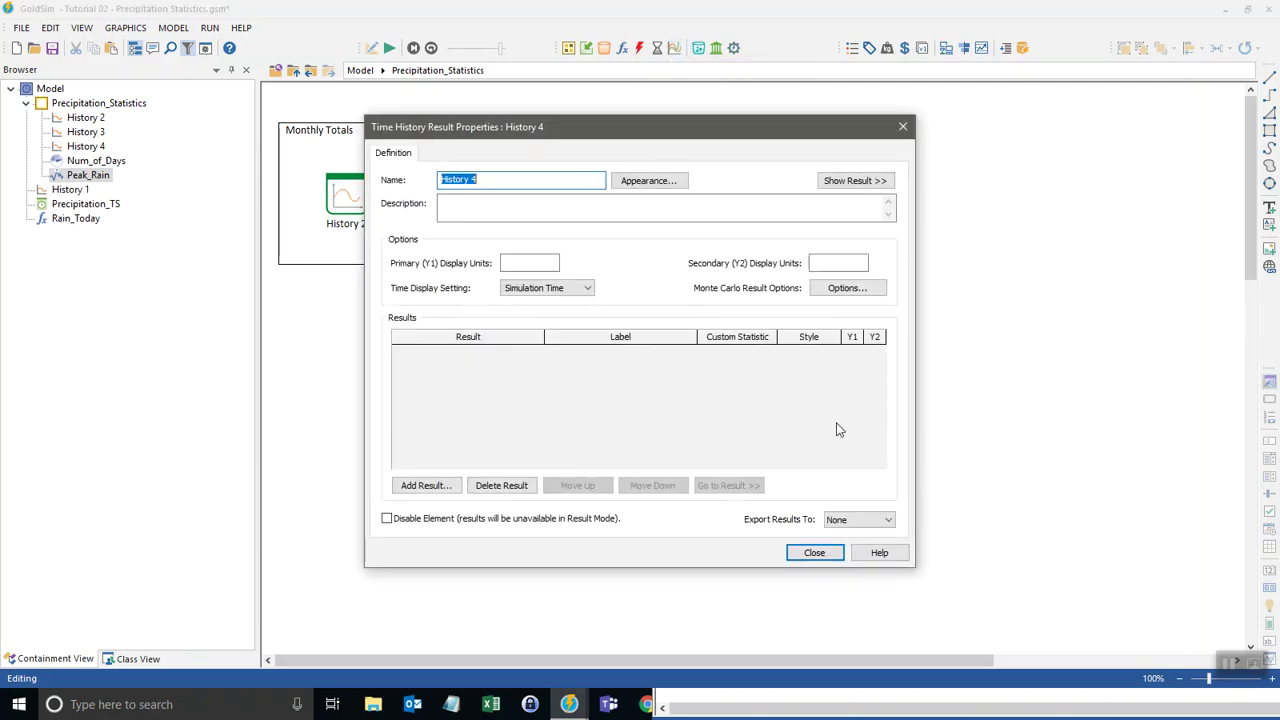
{"action": "type", "text": "Peak Rainfall"}
{"action": "left_click", "coordinate": [424, 486]}
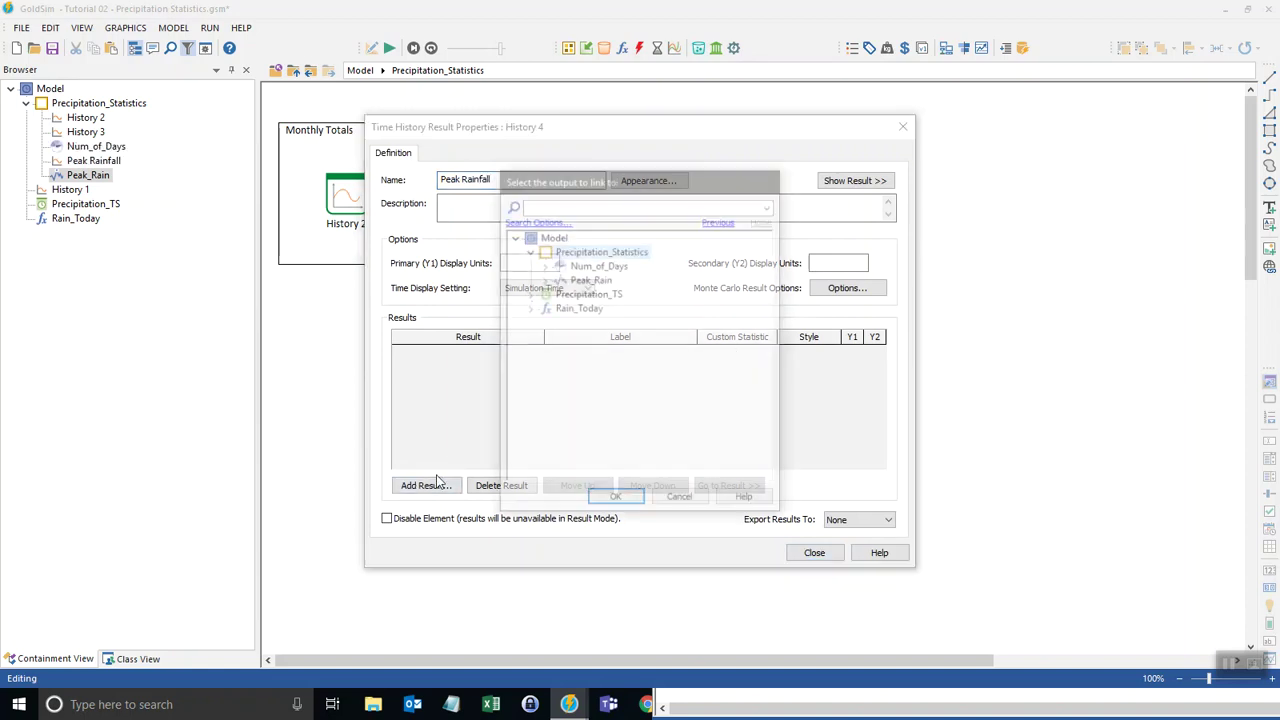
{"action": "double_click", "coordinate": [589, 280]}
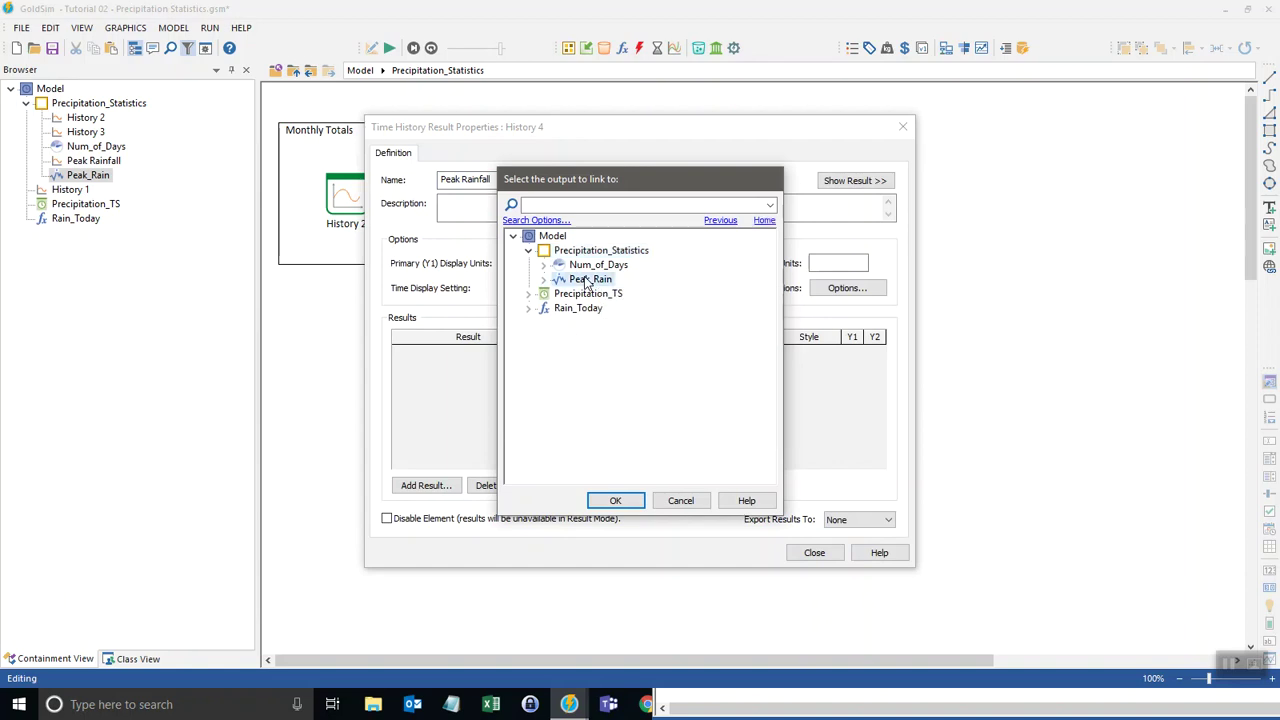
Plot the mean by reporting periods using period-end values, then close
{"action": "left_click", "coordinate": [769, 354]}
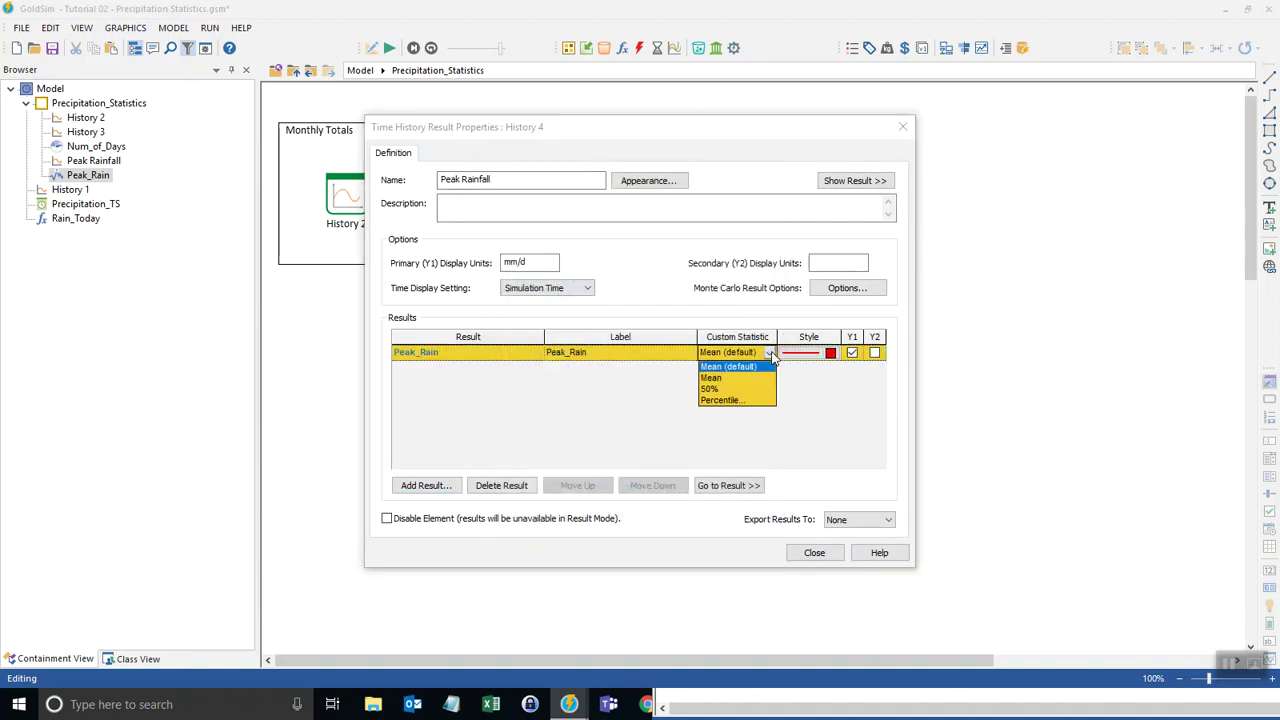
{"action": "left_click", "coordinate": [650, 316]}
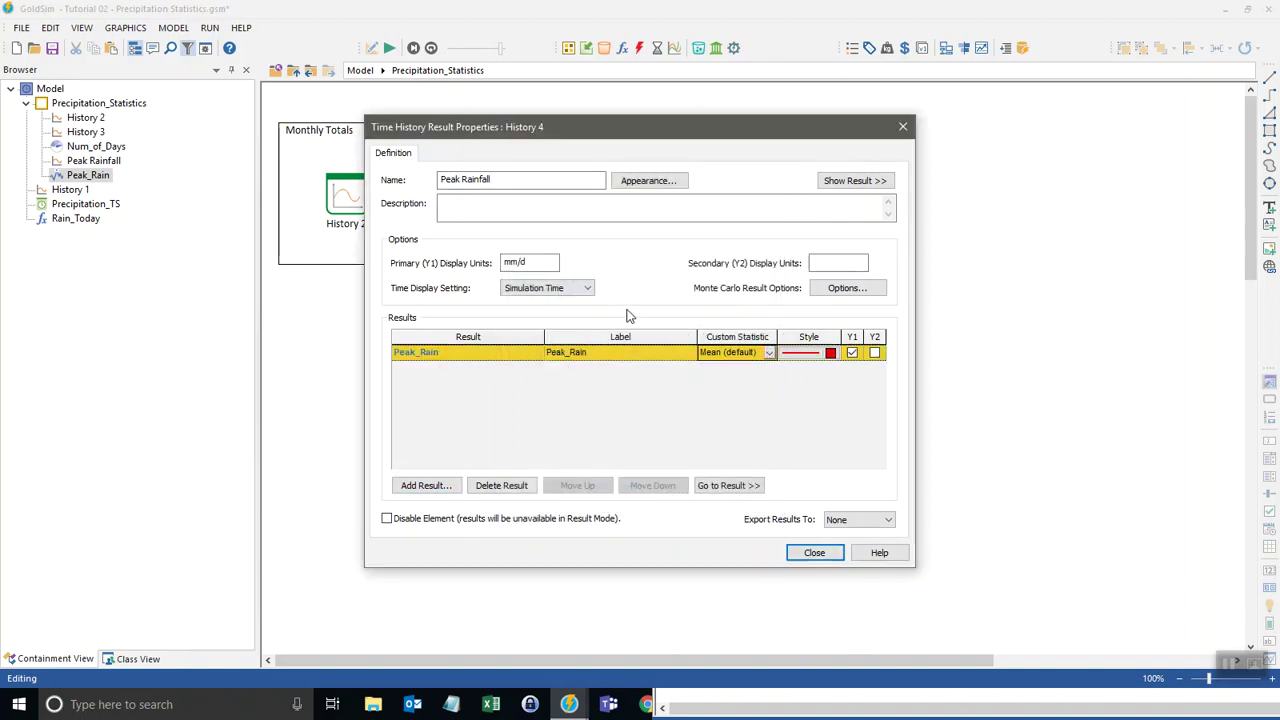
{"action": "left_click", "coordinate": [578, 289]}
{"action": "left_click", "coordinate": [557, 313]}
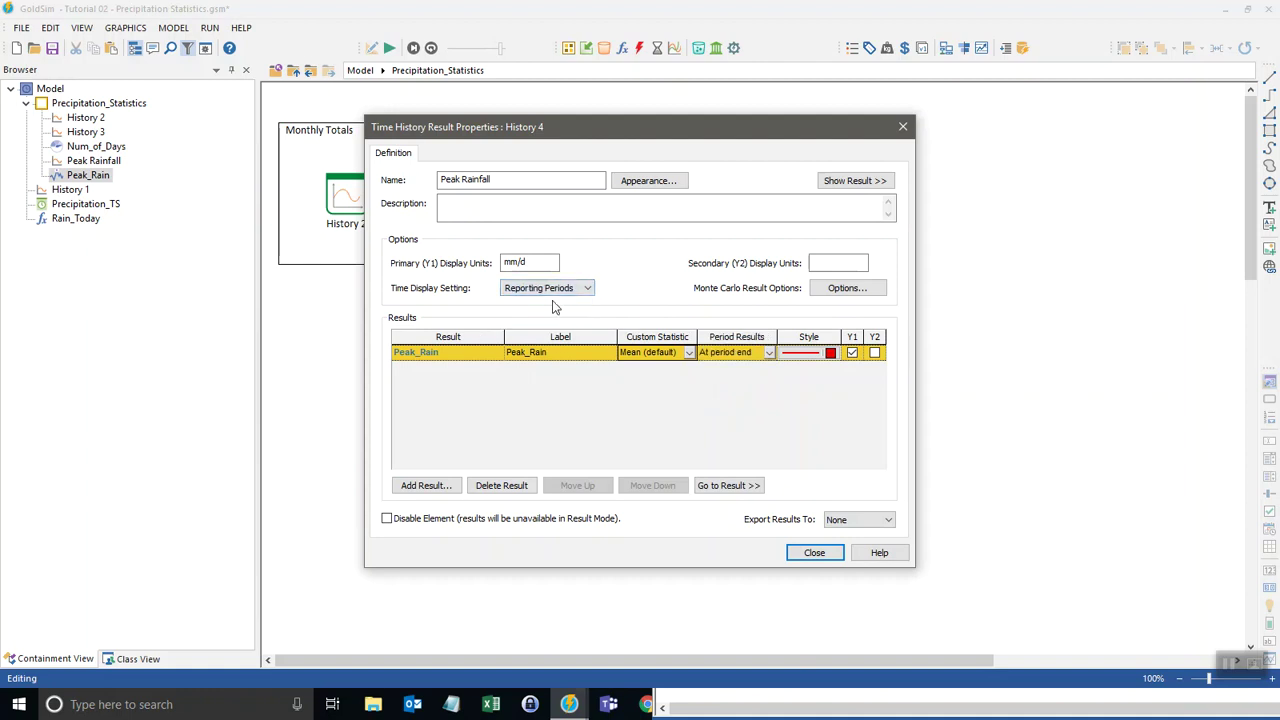
{"action": "left_click", "coordinate": [769, 355]}
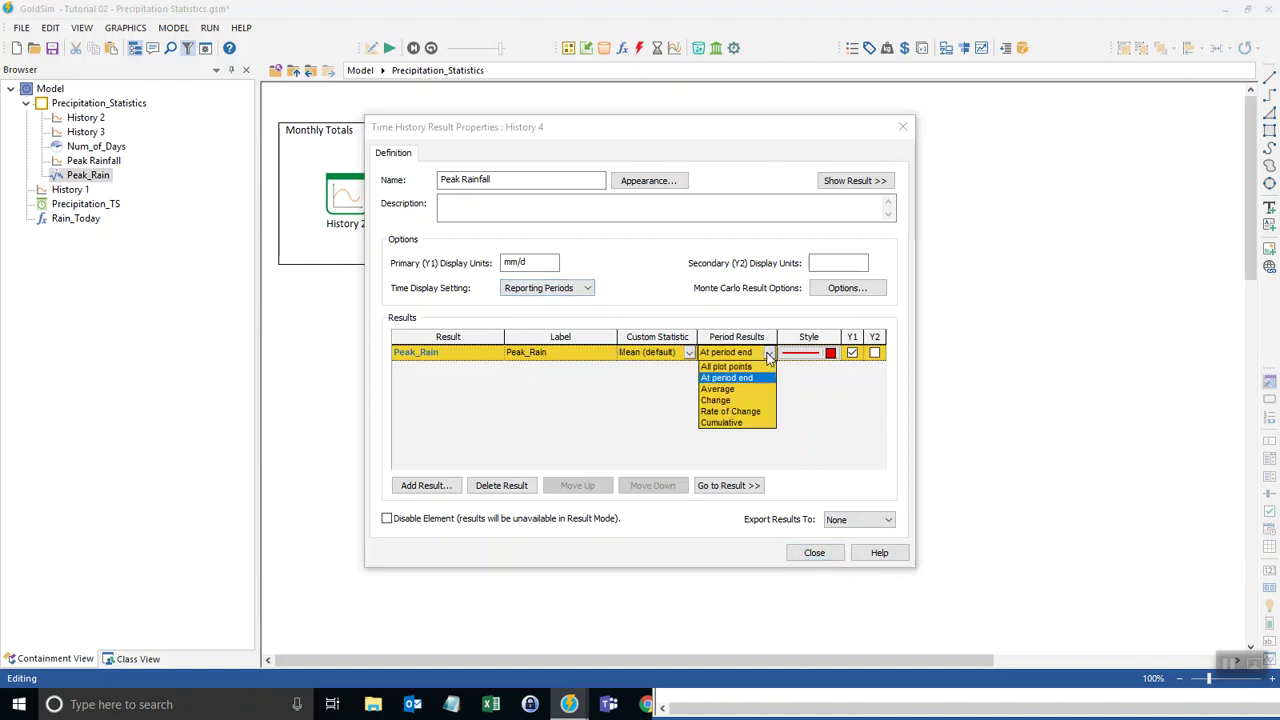
{"action": "left_click", "coordinate": [708, 379]}
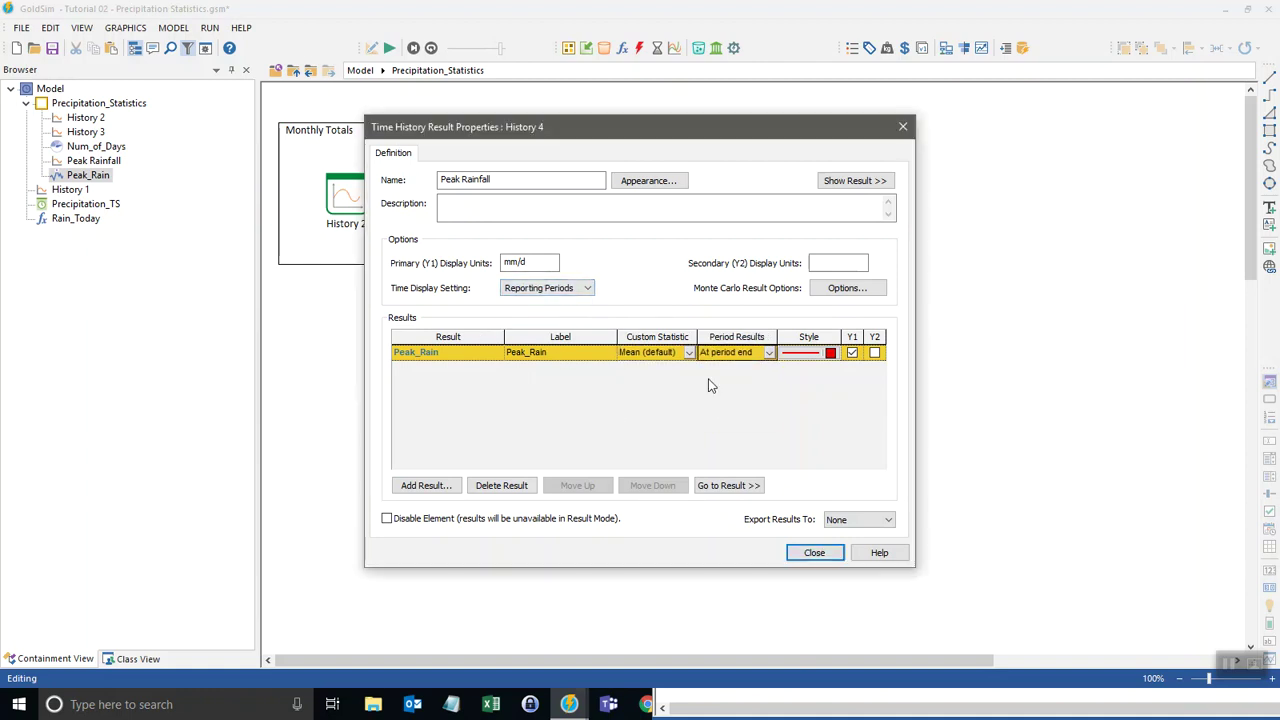
{"action": "left_click", "coordinate": [806, 555]}
Run the simulation and show the Peak Rainfall result as a monthly mean statistic
{"action": "left_click", "coordinate": [391, 47]}
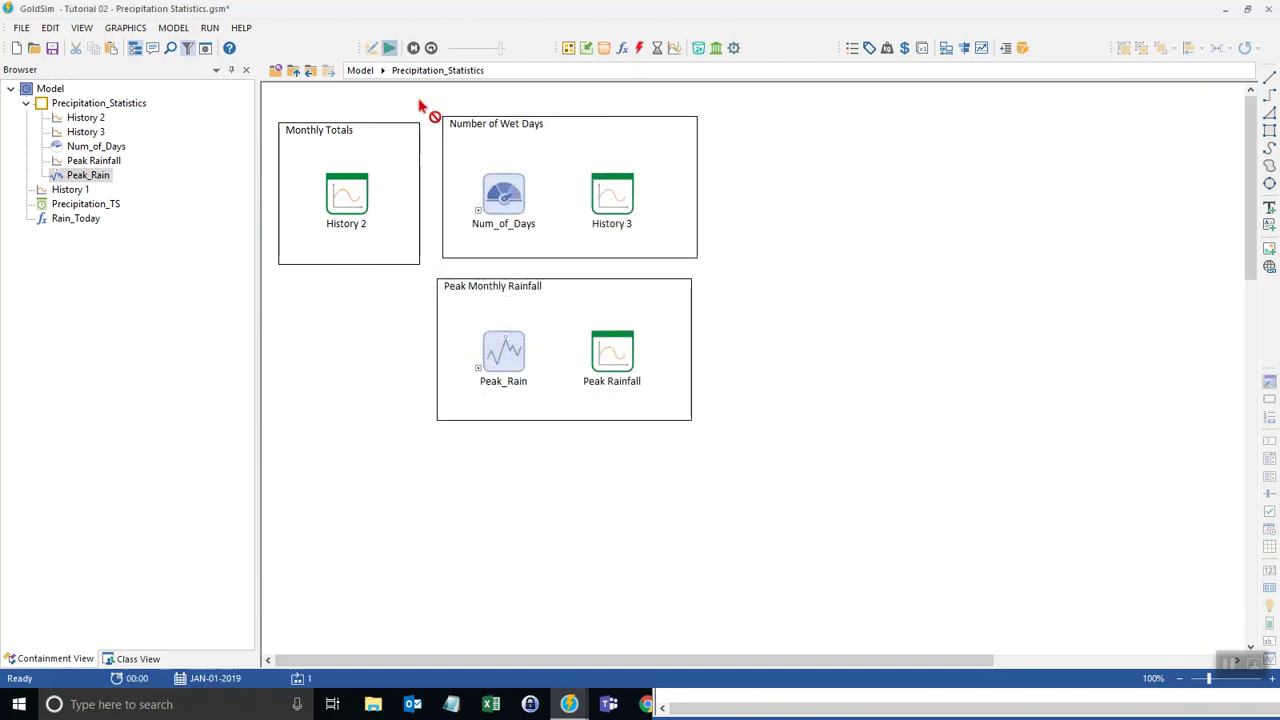
{"action": "key", "text": "Return"}
{"action": "double_click", "coordinate": [618, 347]}
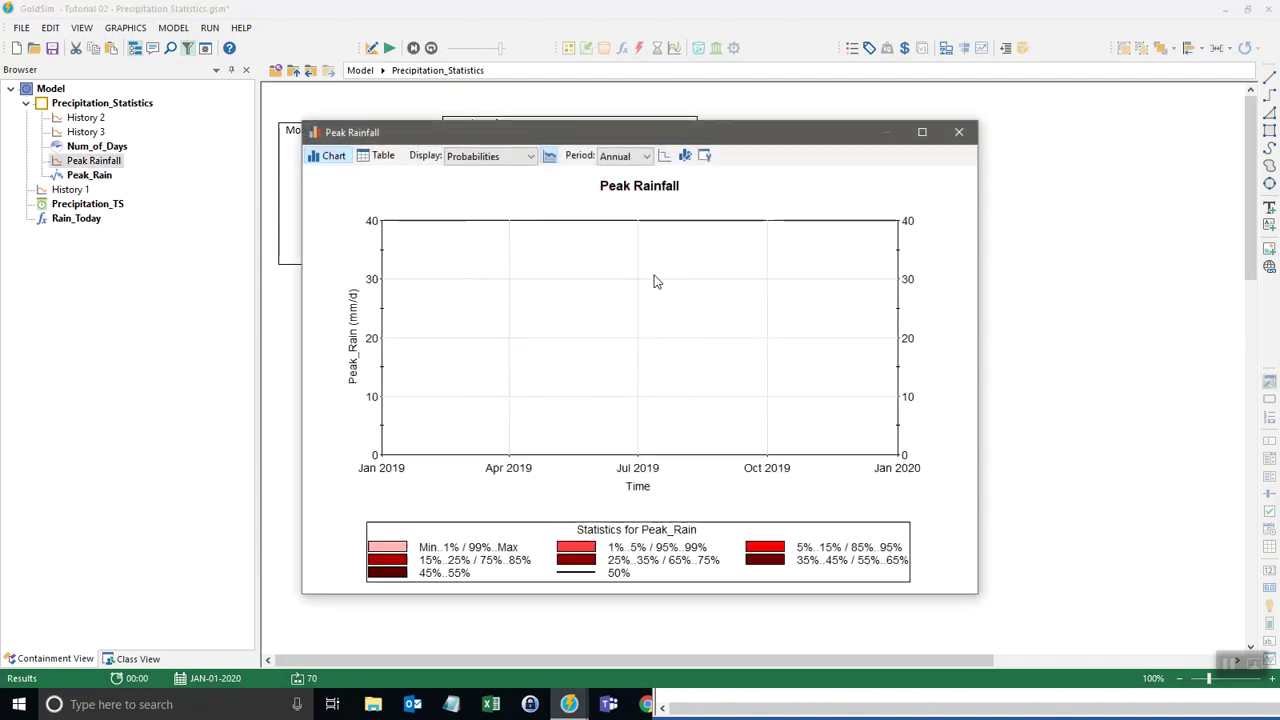
{"action": "left_click", "coordinate": [625, 156]}
{"action": "left_click", "coordinate": [623, 188]}
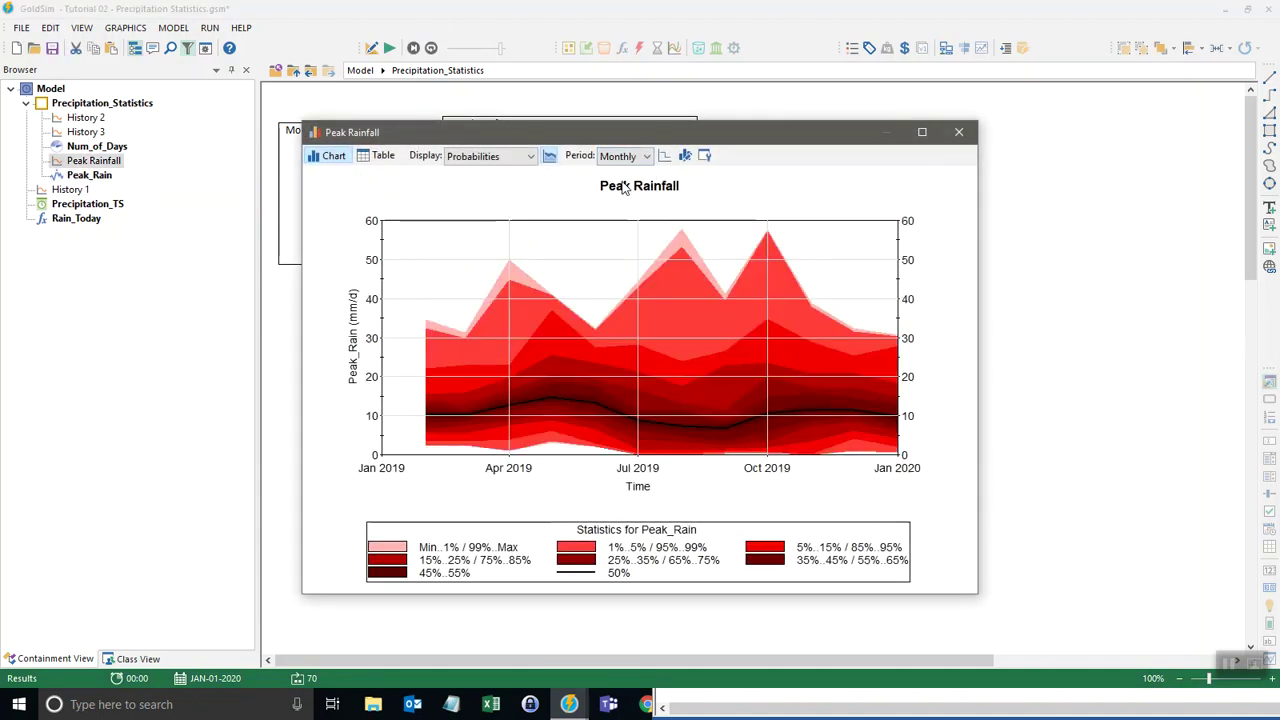
{"action": "left_click", "coordinate": [498, 162]}
{"action": "left_click", "coordinate": [460, 209]}
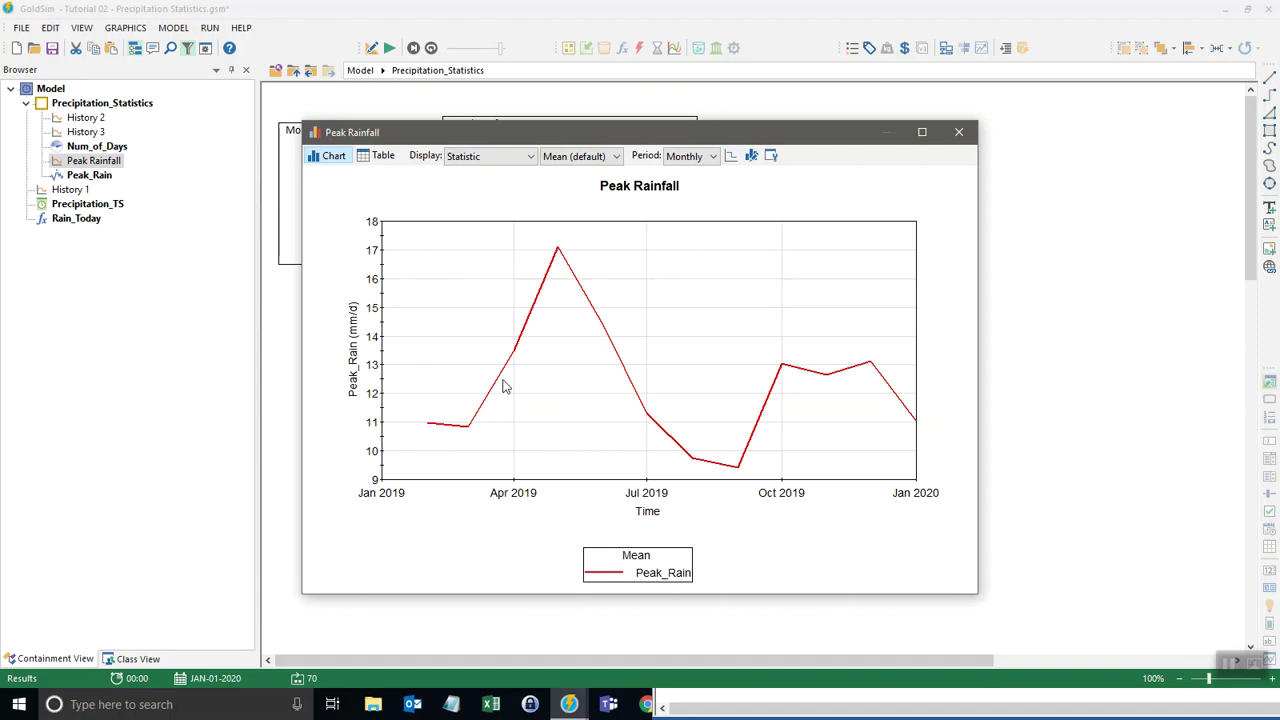
Give the Peak_Rain line a Point marker symbol on each monthly value
{"action": "left_click", "coordinate": [771, 156]}
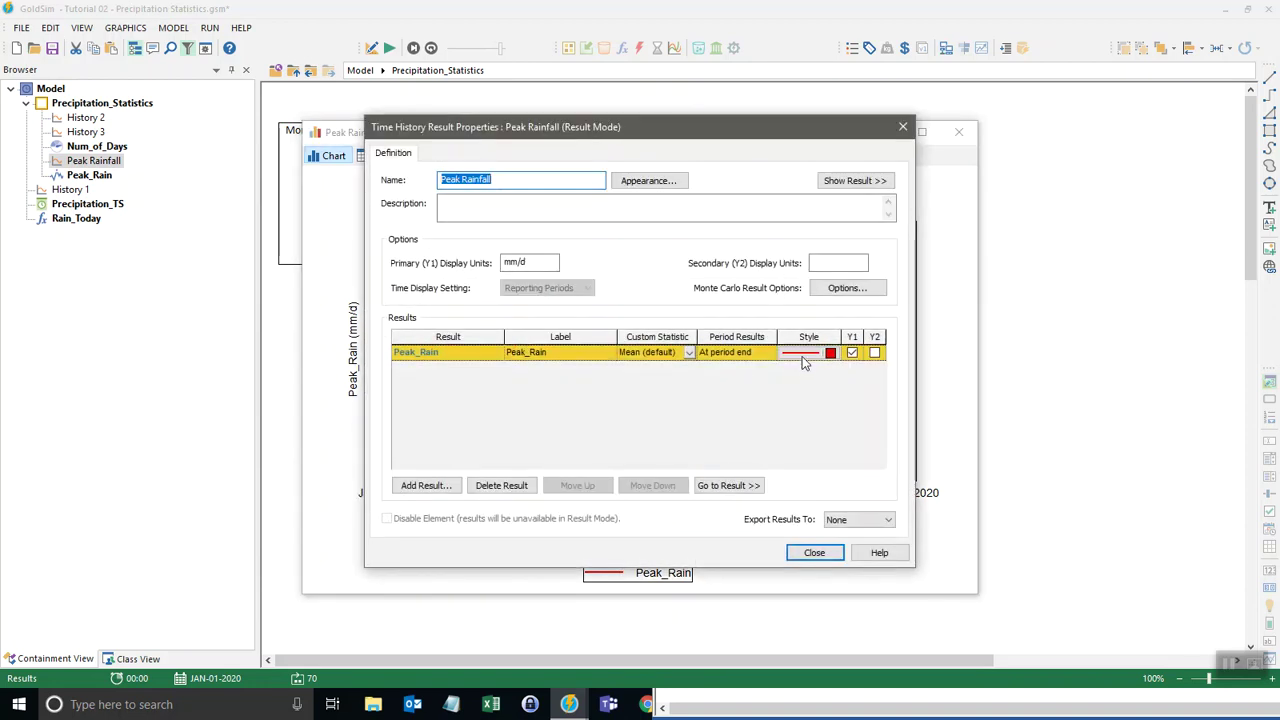
{"action": "left_click", "coordinate": [804, 353]}
{"action": "left_click", "coordinate": [632, 352]}
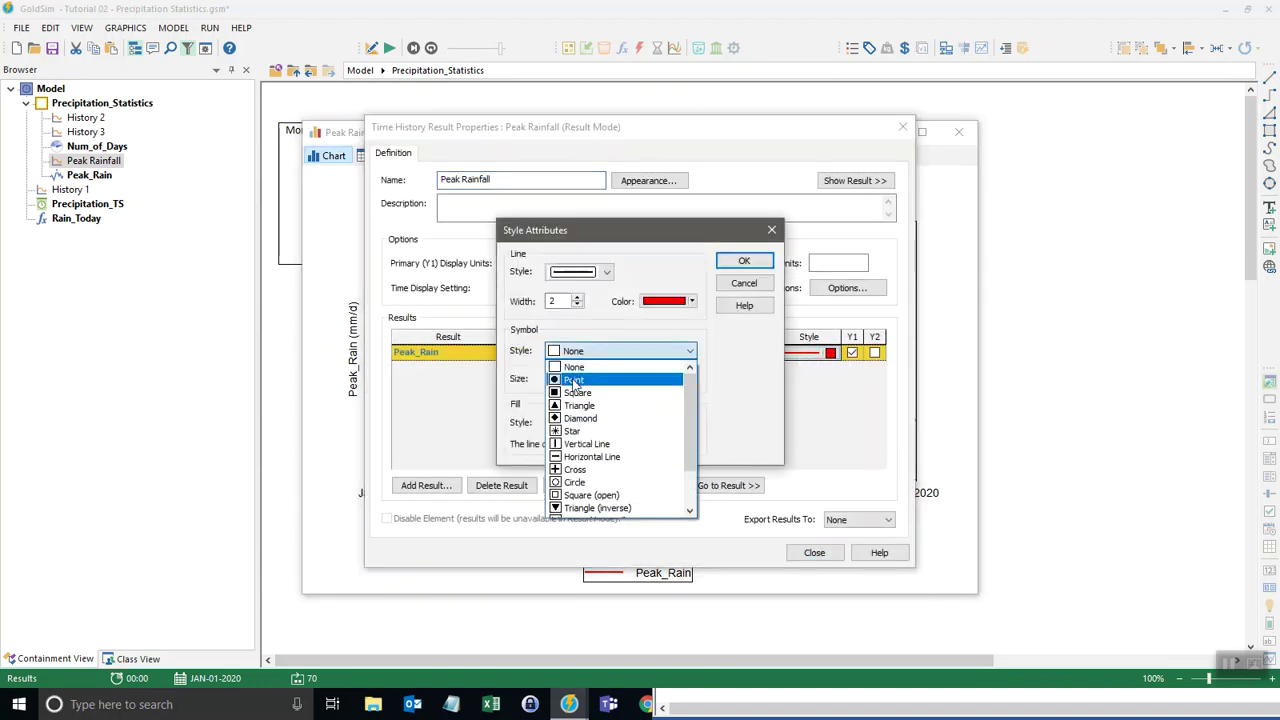
{"action": "left_click", "coordinate": [590, 380]}
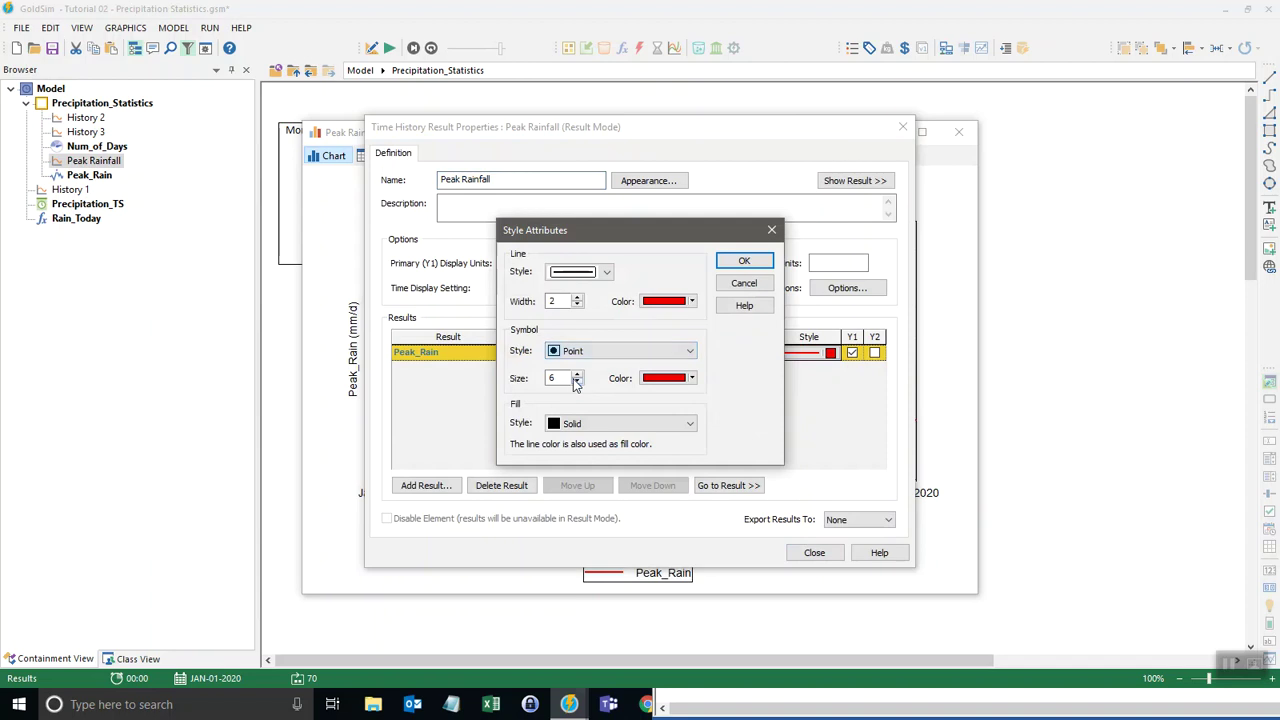
{"action": "left_click", "coordinate": [742, 264]}
{"action": "left_click", "coordinate": [812, 552]}
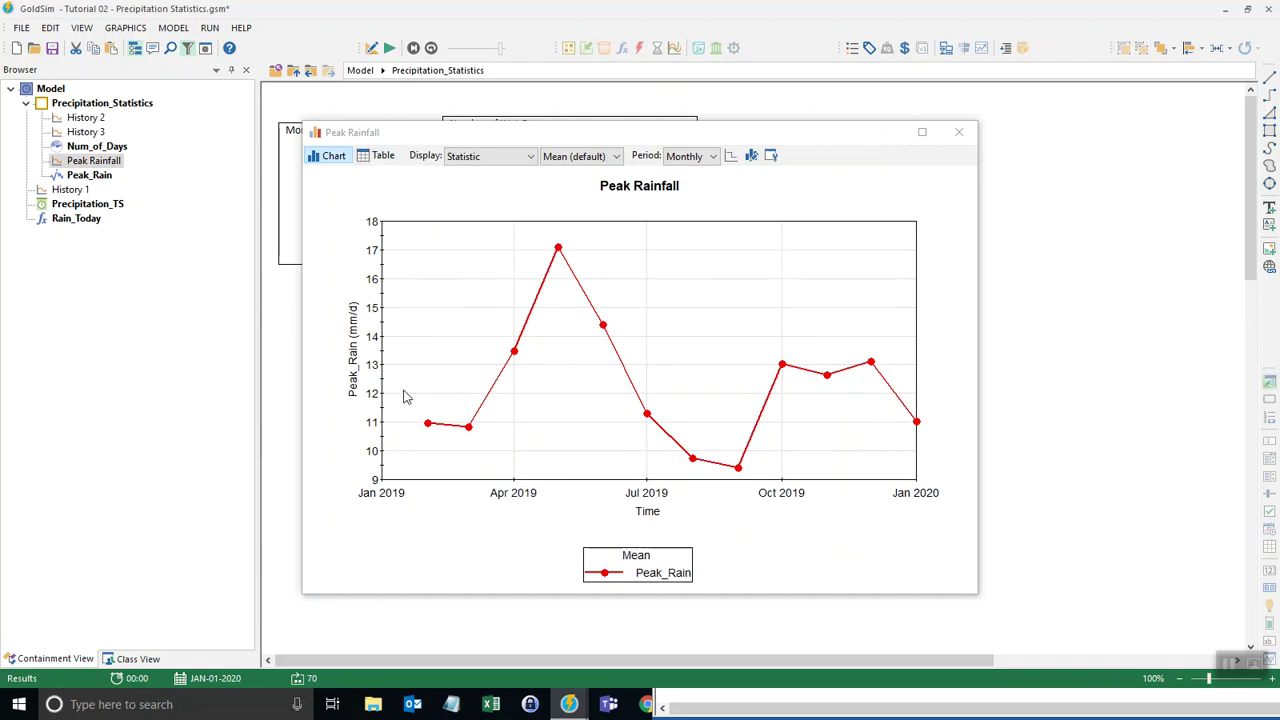
Switch the Peak Rainfall result to a table and add a 90th percentile statistic
{"action": "left_click", "coordinate": [377, 157]}
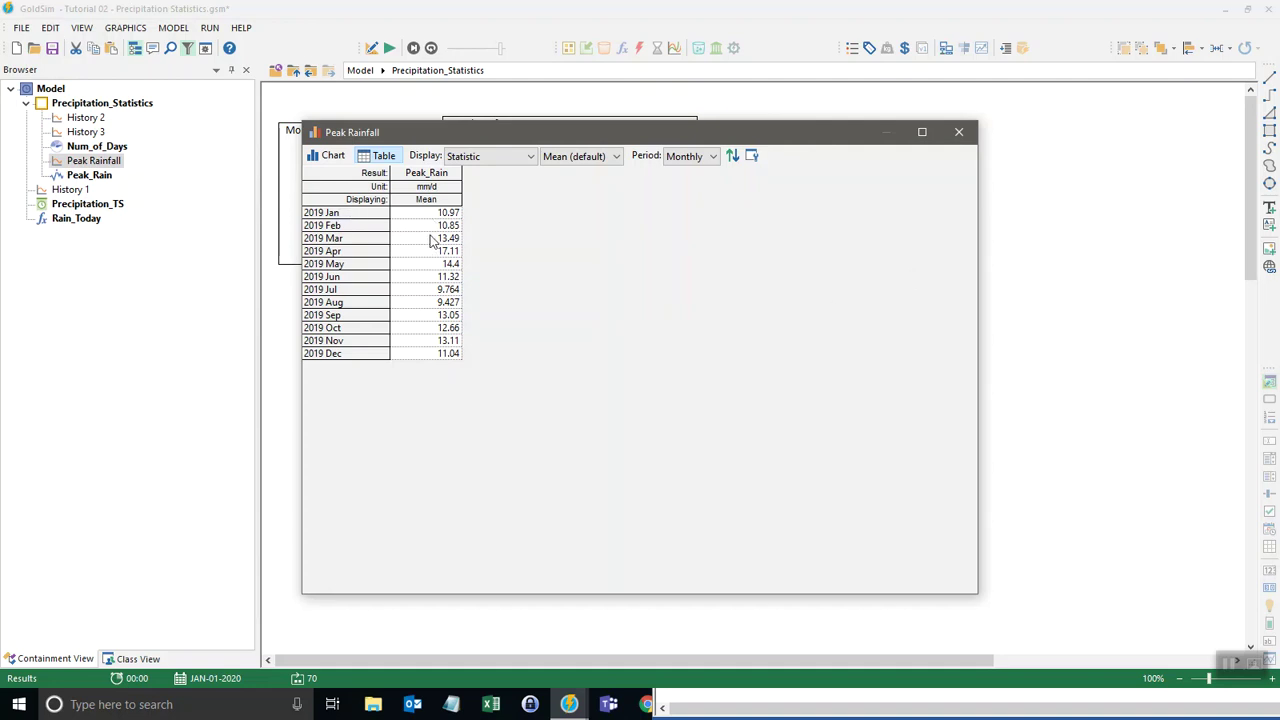
{"action": "left_click", "coordinate": [579, 162]}
{"action": "left_click", "coordinate": [571, 209]}
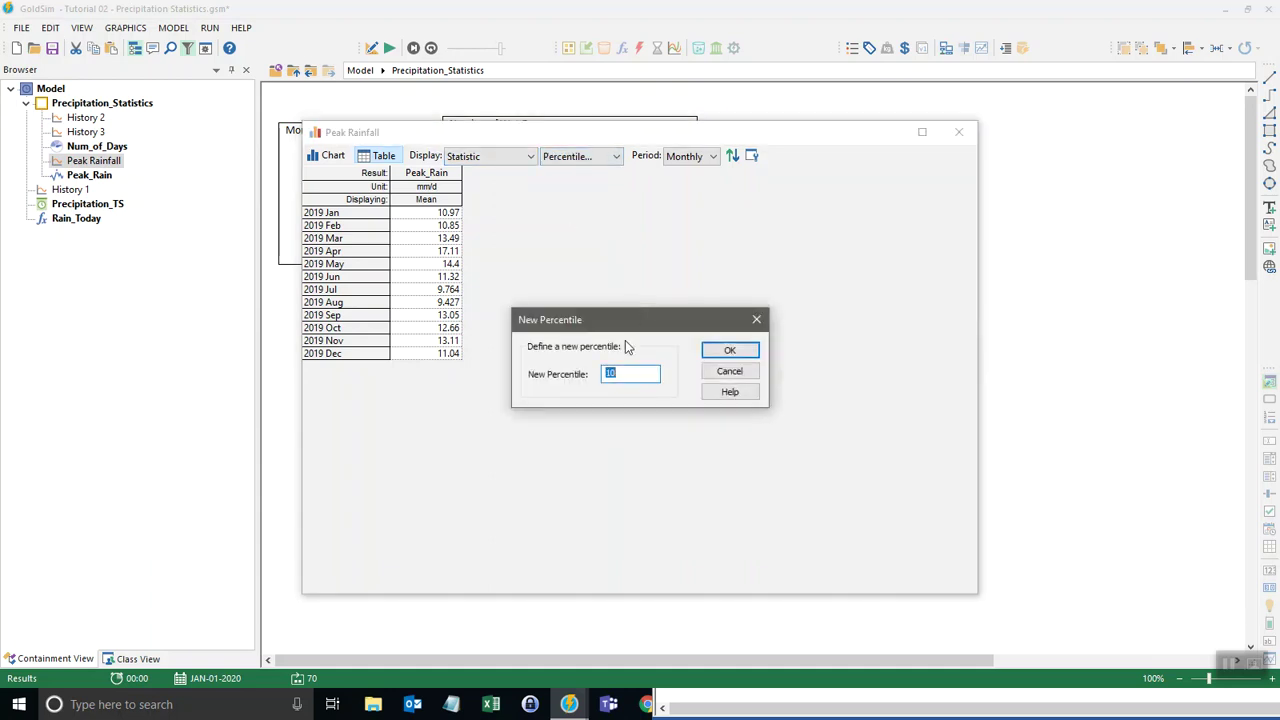
{"action": "type", "text": "90"}
{"action": "left_click", "coordinate": [720, 349]}
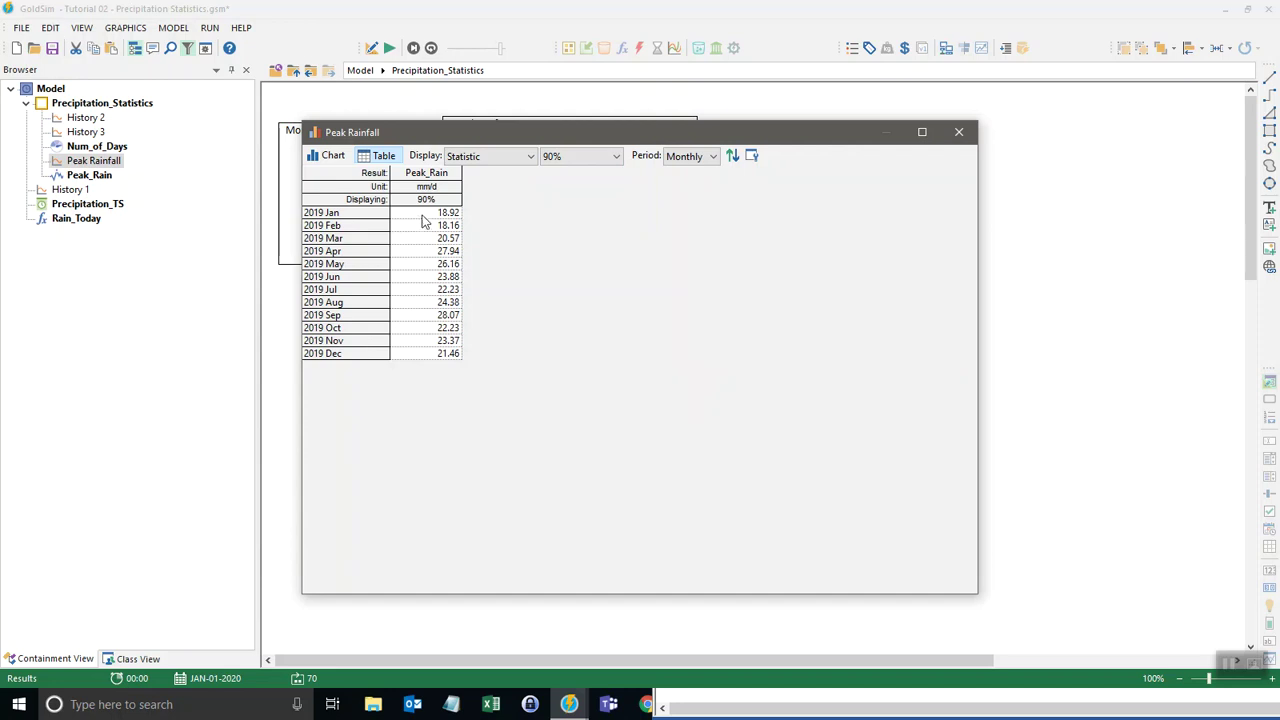
{"action": "left_click", "coordinate": [586, 157]}
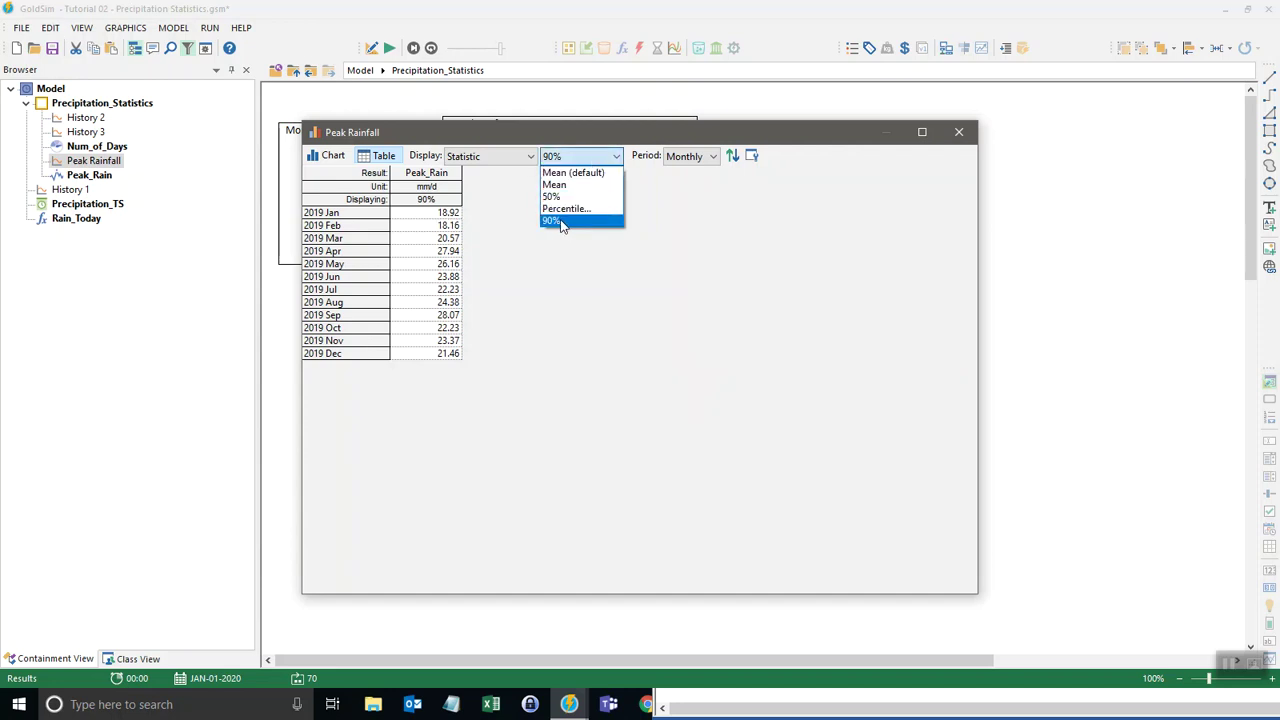
{"action": "left_click", "coordinate": [562, 224]}
Add a 100th percentile statistic for monthly maximums and return to the chart view
{"action": "left_click", "coordinate": [565, 157]}
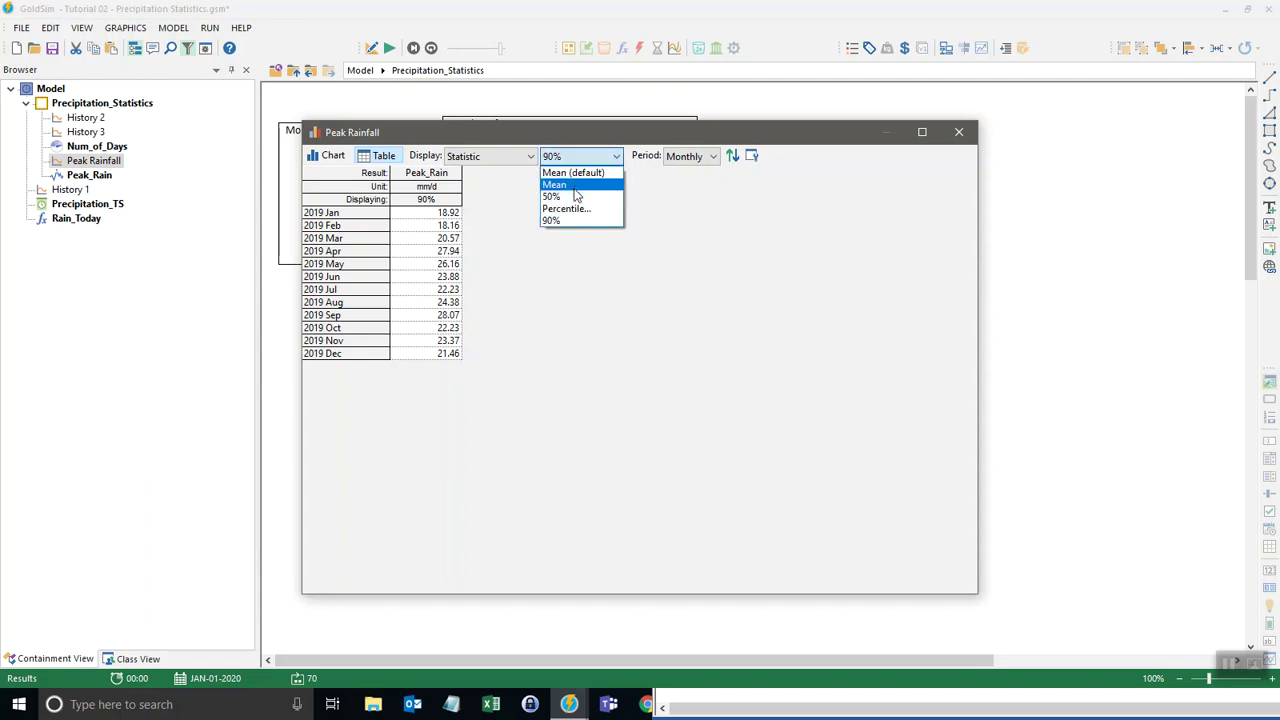
{"action": "left_click", "coordinate": [566, 208]}
{"action": "type", "text": "100"}
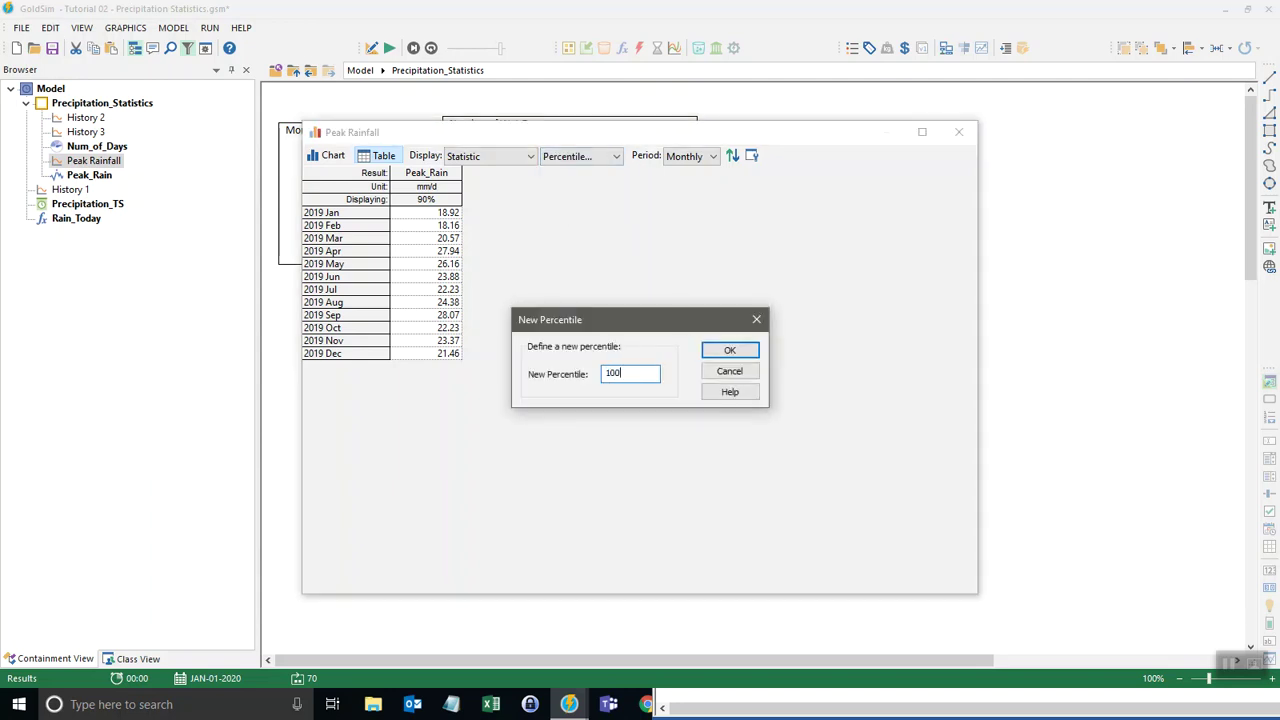
{"action": "left_click", "coordinate": [749, 349]}
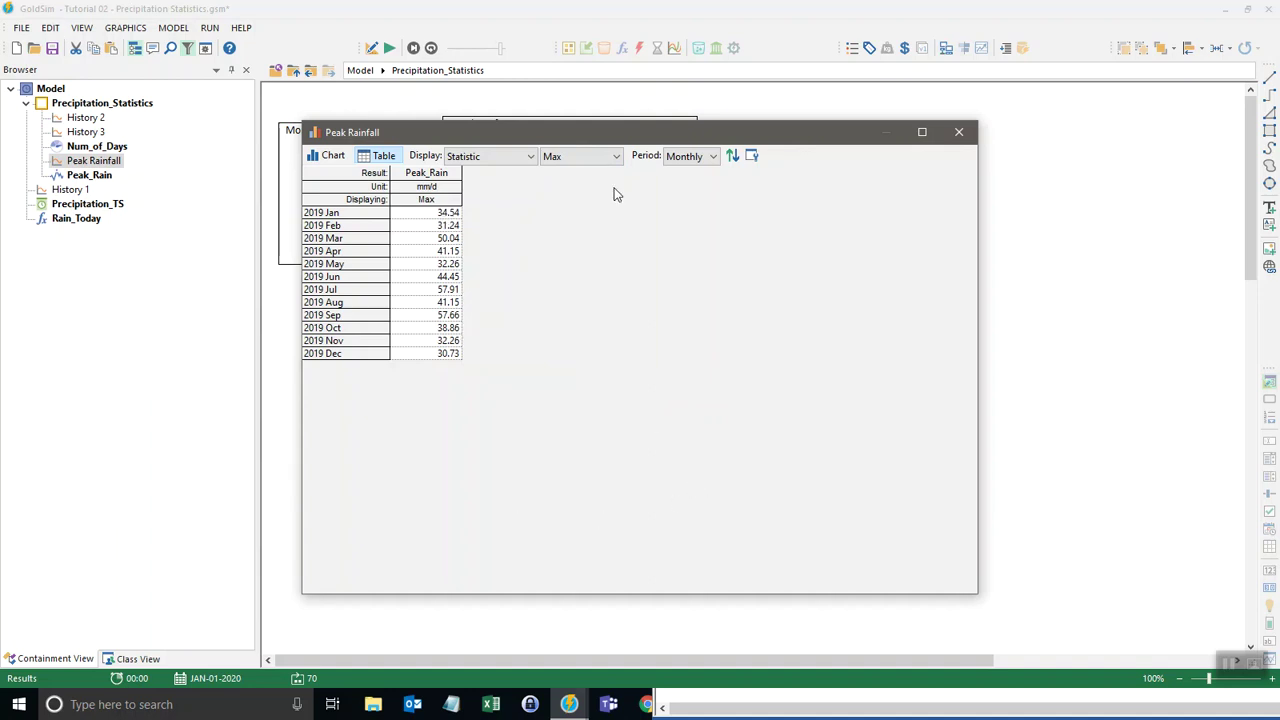
{"action": "left_click", "coordinate": [329, 157]}
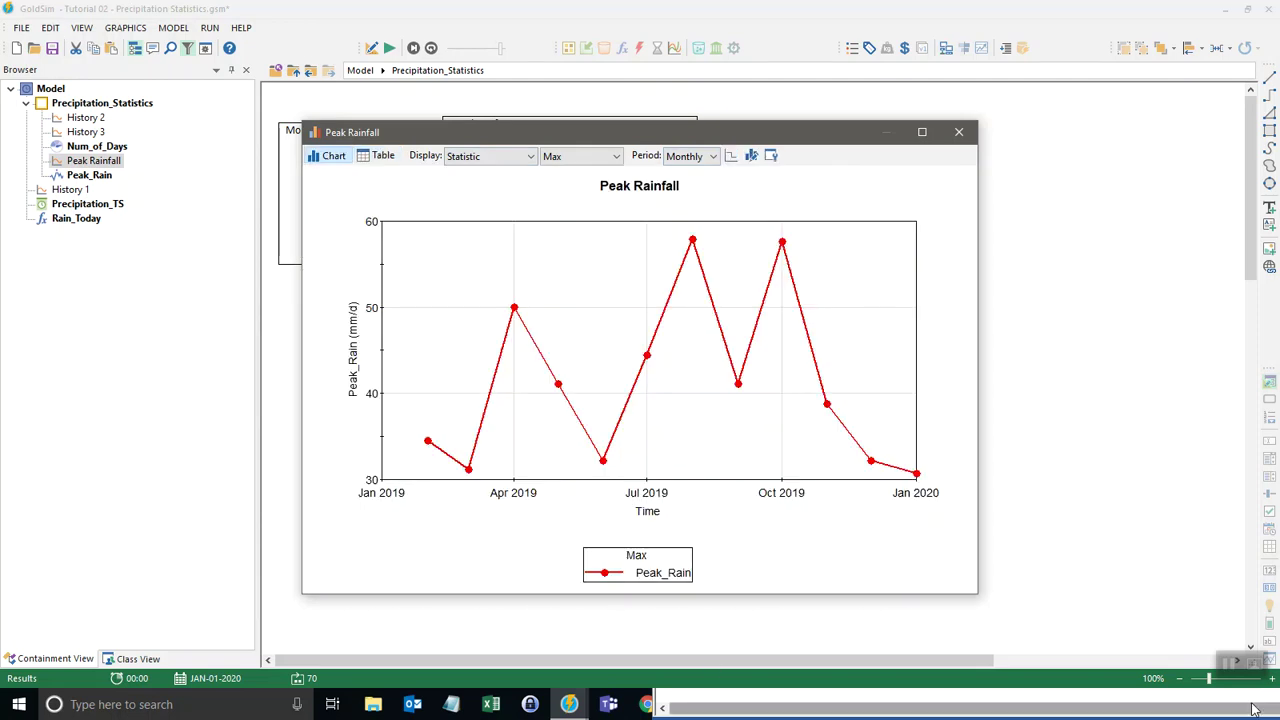
Close the Peak Rainfall result window to return to the Precipitation_Statistics canvas
{"action": "left_click", "coordinate": [958, 132]}
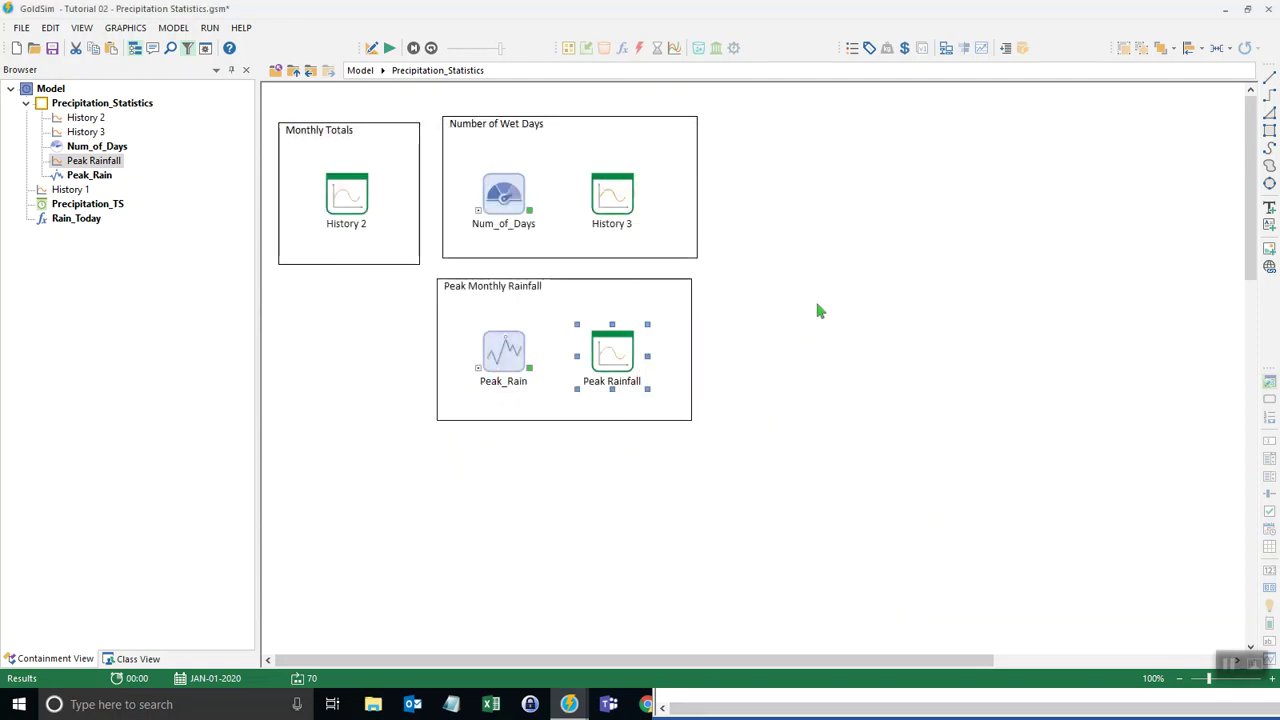